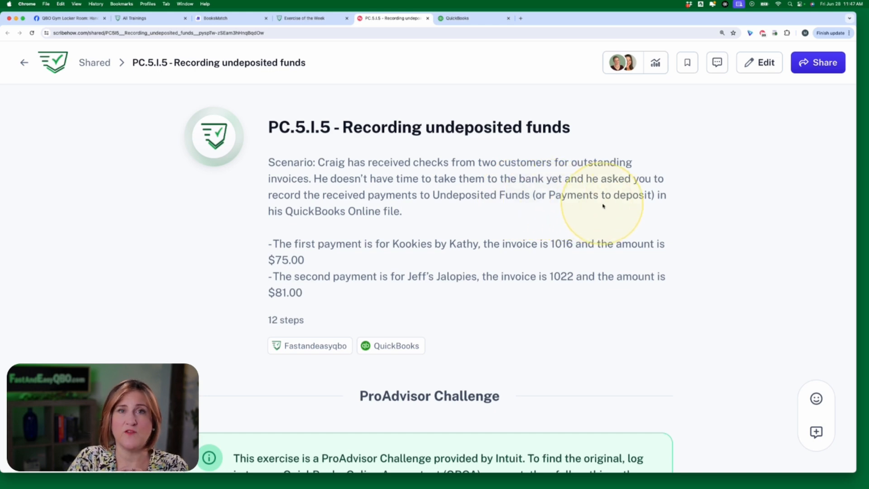
# - Read the undeposited funds exercise scenario and the ProAdvisor Challenge directions for finding the original training lesson
pyautogui.scroll(1, 602, 206)
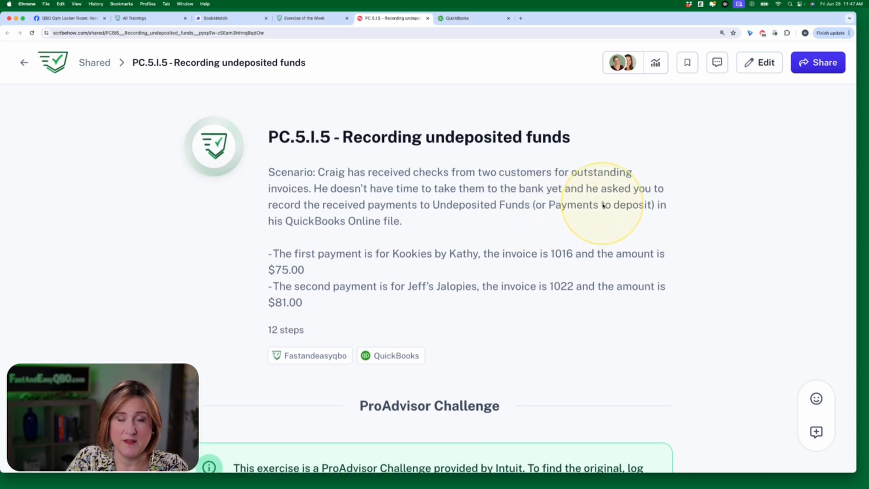
pyautogui.scroll(-1, 603, 206)
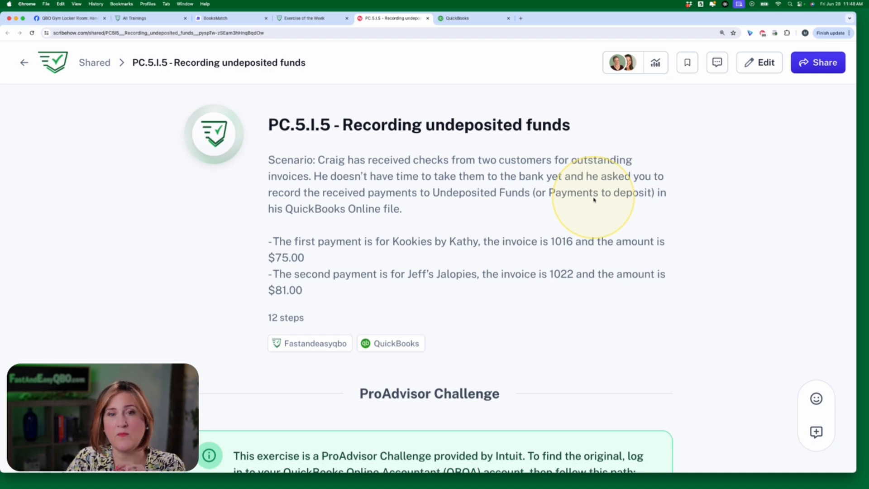
pyautogui.scroll(-3, 427, 243)
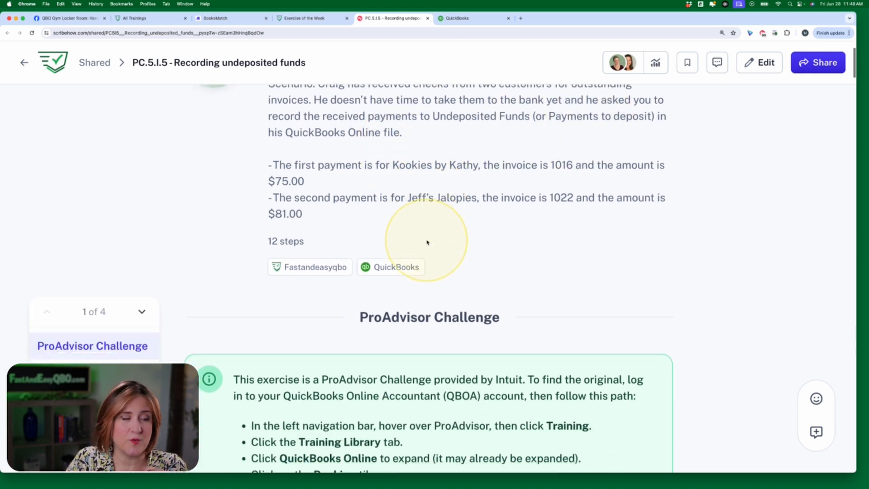
pyautogui.scroll(-5, 427, 243)
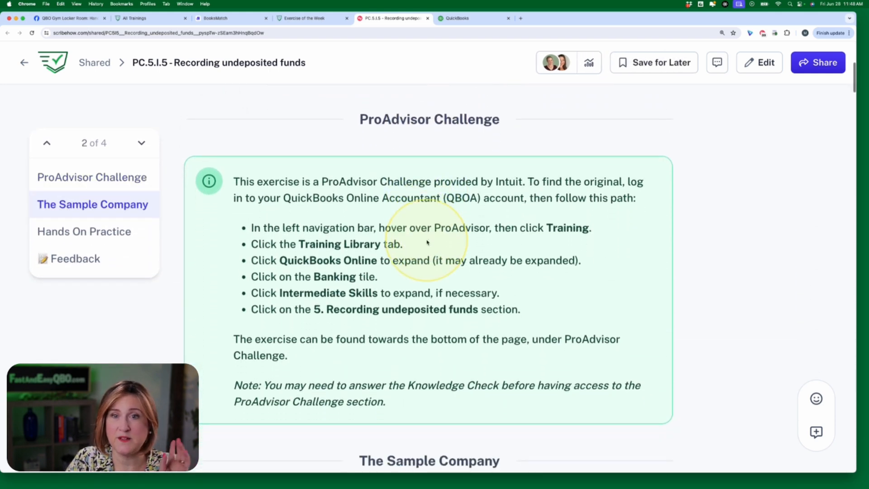
pyautogui.scroll(-1, 427, 243)
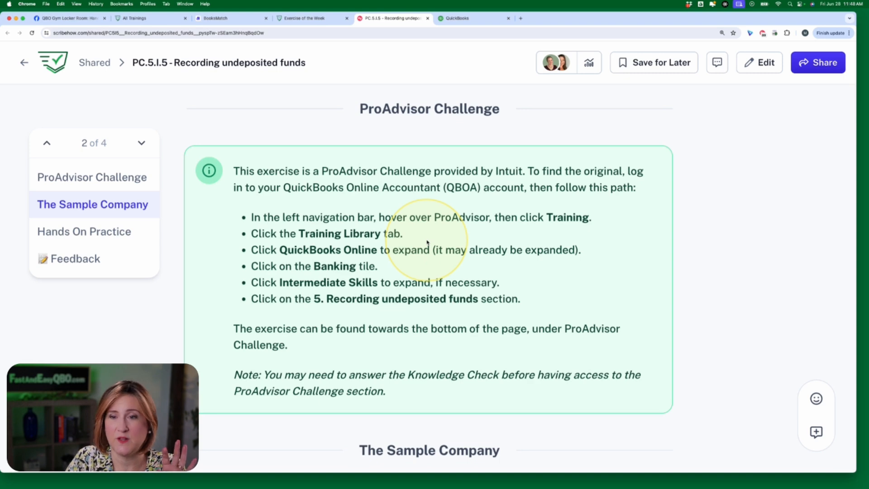
pyautogui.scroll(-1, 427, 242)
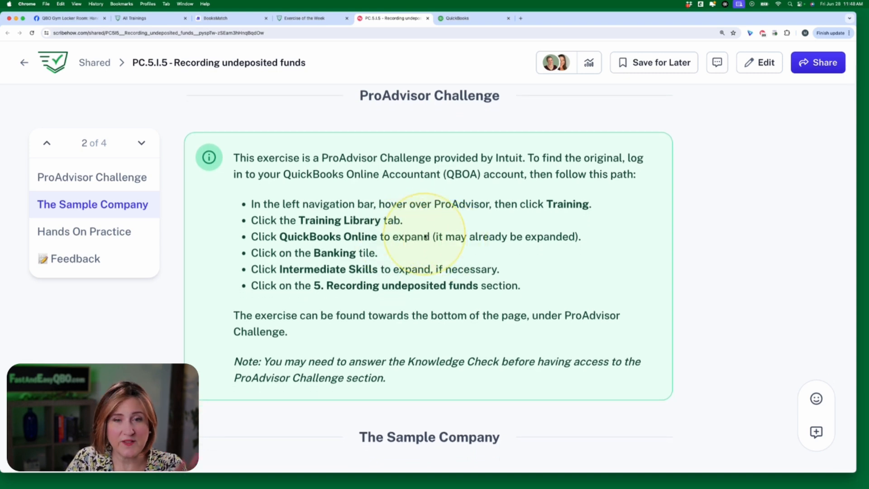
pyautogui.scroll(1, 473, 237)
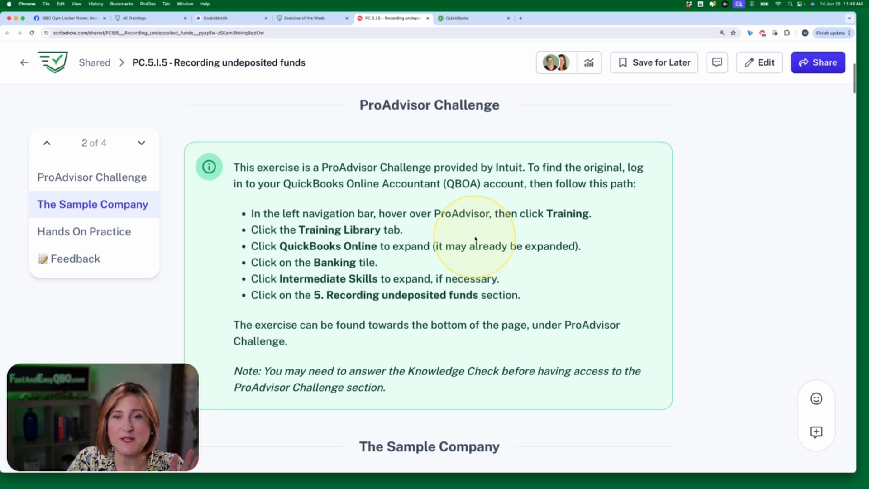
pyautogui.scroll(-1, 475, 239)
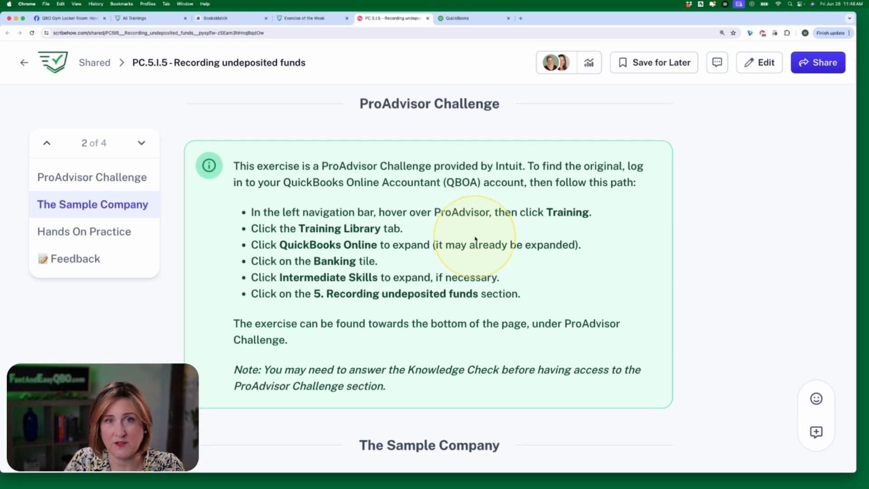
pyautogui.scroll(-1, 475, 239)
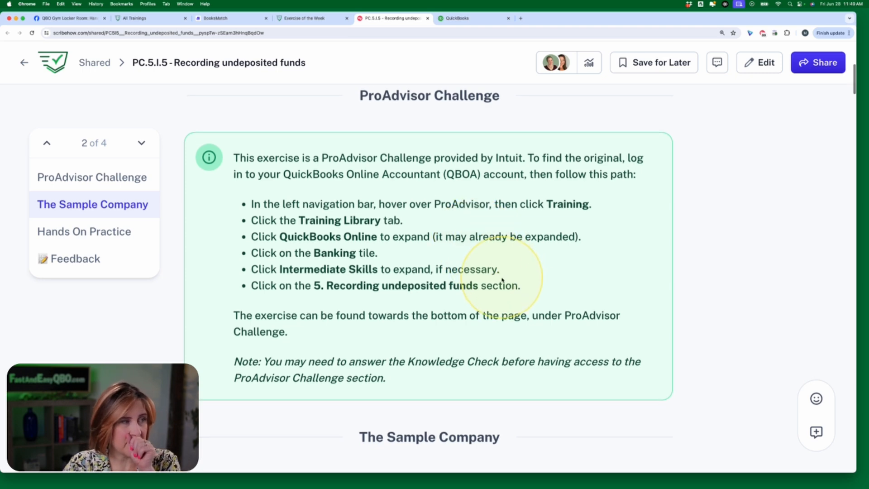
pyautogui.scroll(-1, 500, 270)
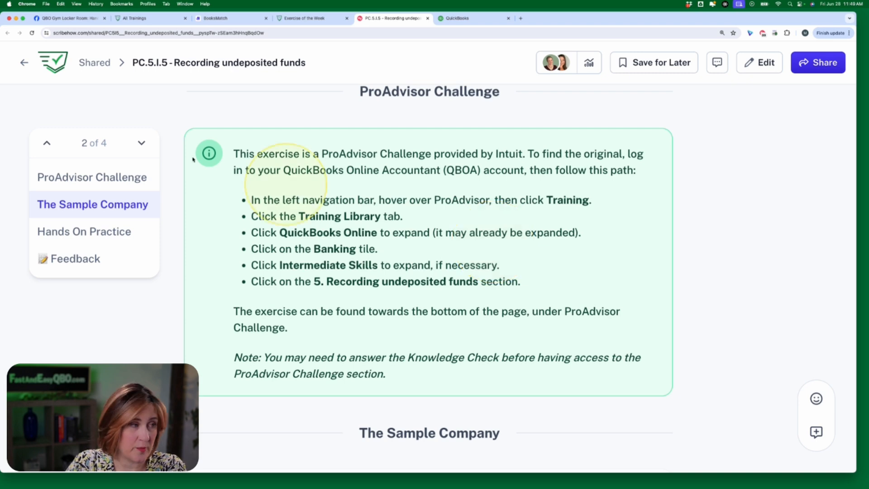
# - Switch to QuickBooks Online Accountant and open the Training library in the ProAdvisor training area
pyautogui.click(468, 20)
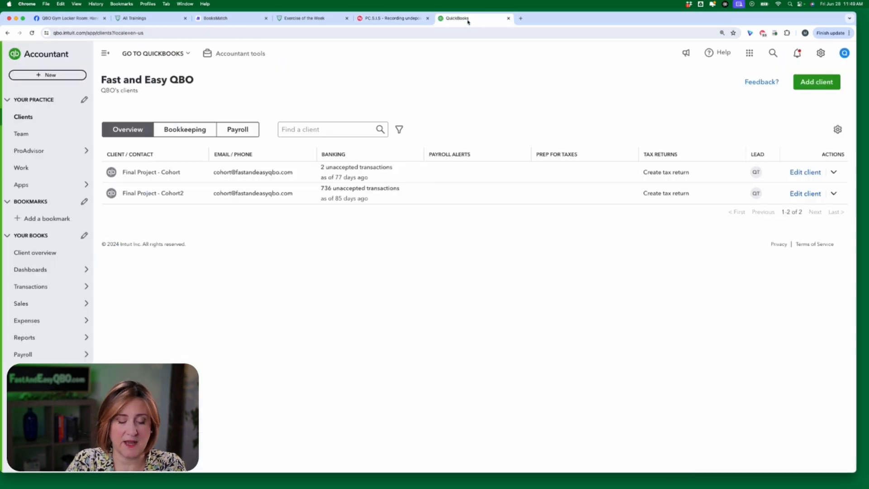
pyautogui.press('super+plus')
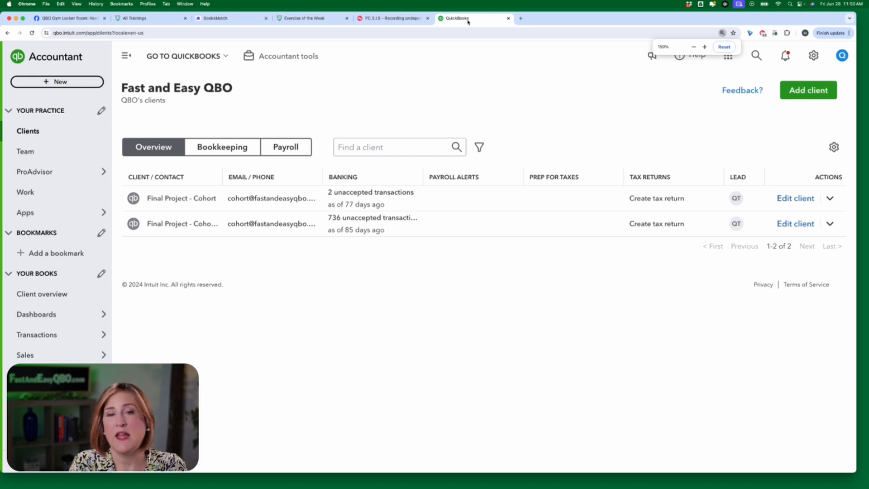
pyautogui.press('super+plus')
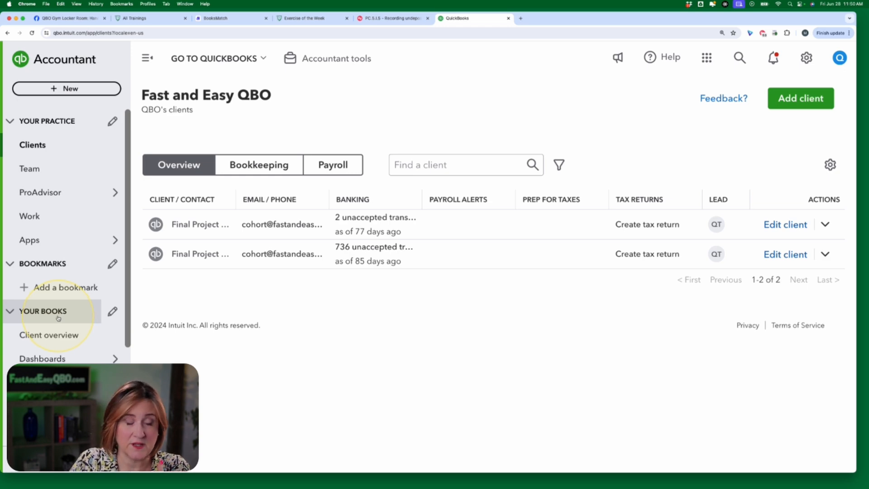
pyautogui.moveTo(70, 193)
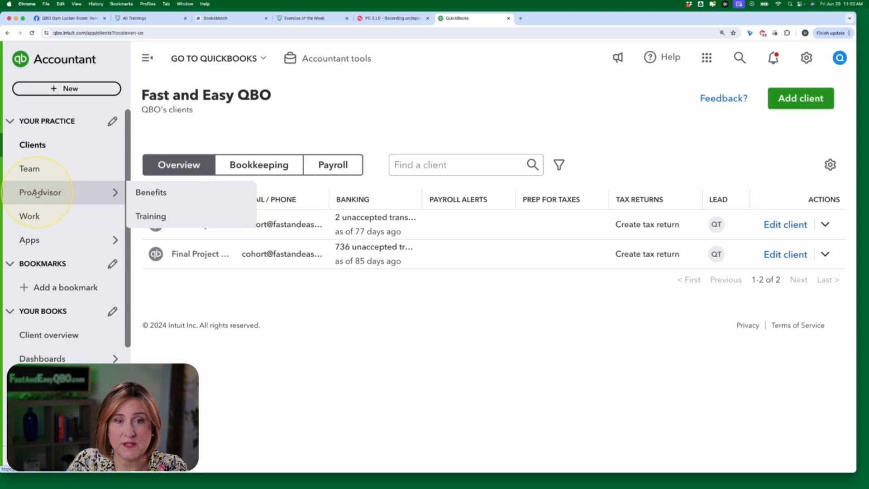
pyautogui.click(152, 218)
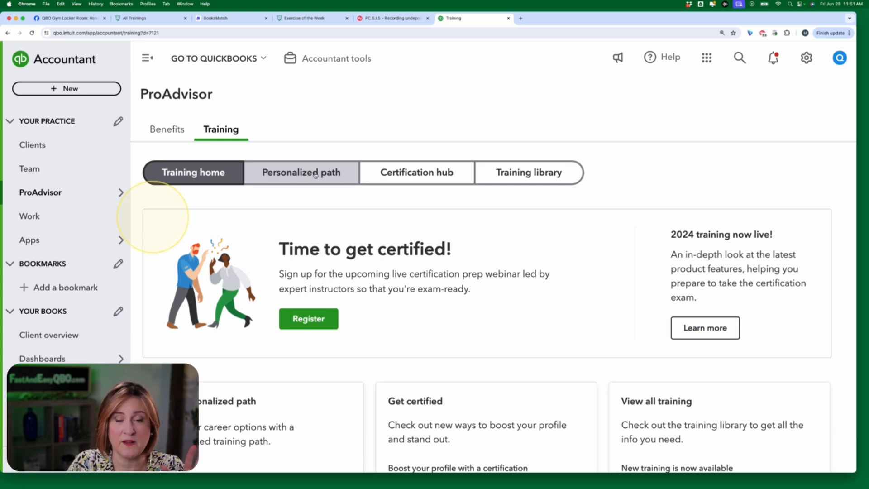
pyautogui.click(529, 177)
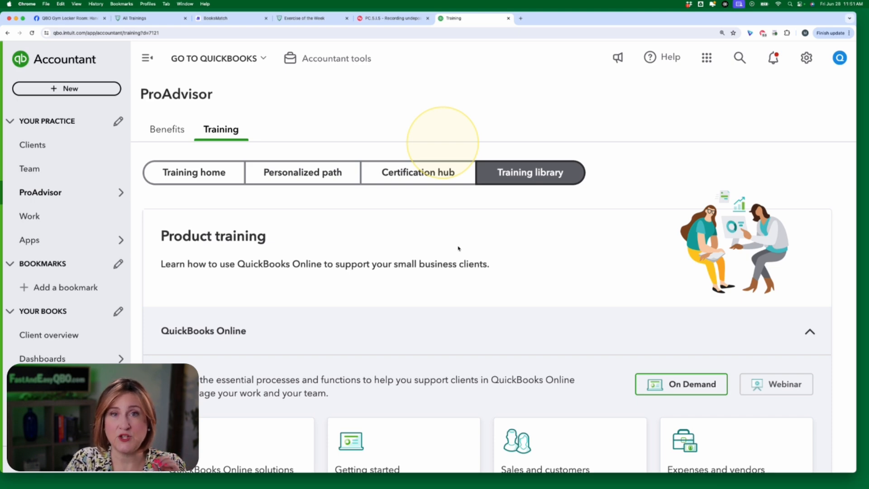
# - Collapse the QuickBooks Online section and look over the library's product, foundation skills, advising clients and tax training categories
pyautogui.scroll(-3, 457, 257)
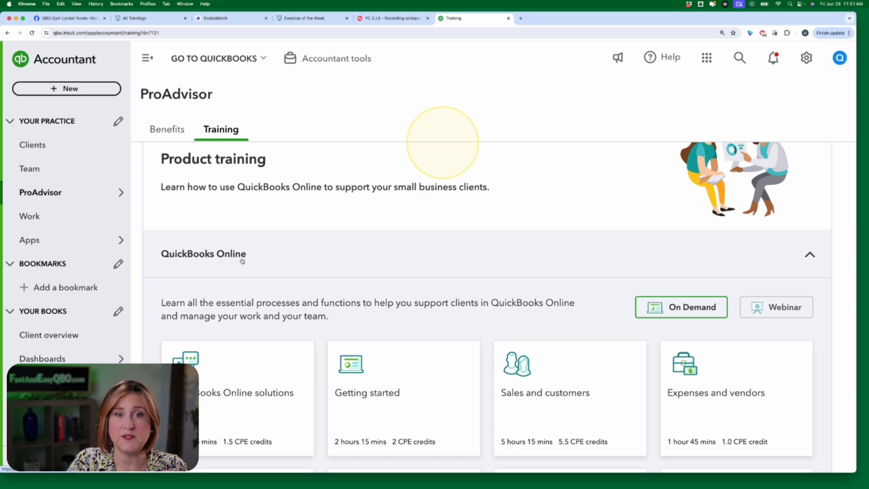
pyautogui.click(361, 259)
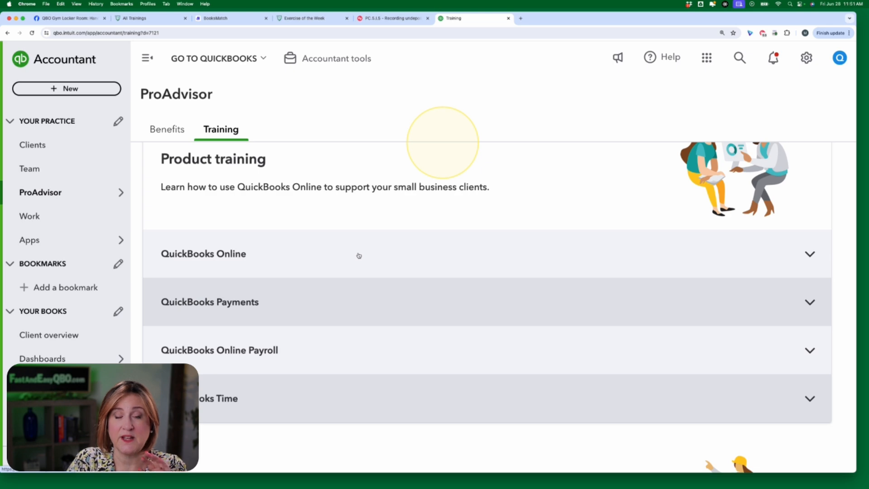
pyautogui.scroll(-2, 359, 255)
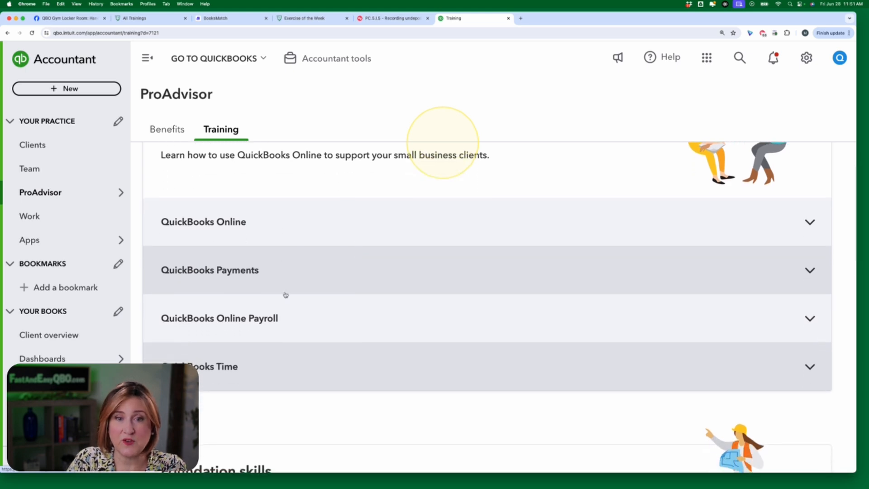
pyautogui.scroll(-1, 327, 374)
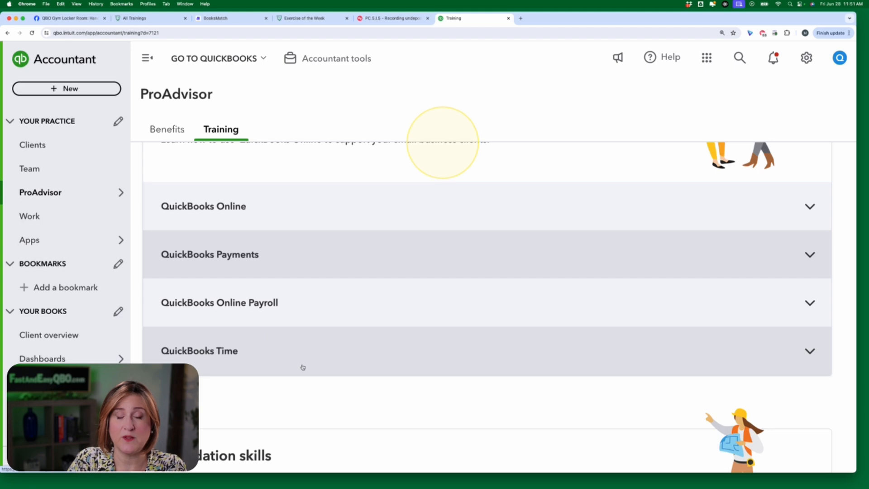
pyautogui.scroll(-15, 302, 367)
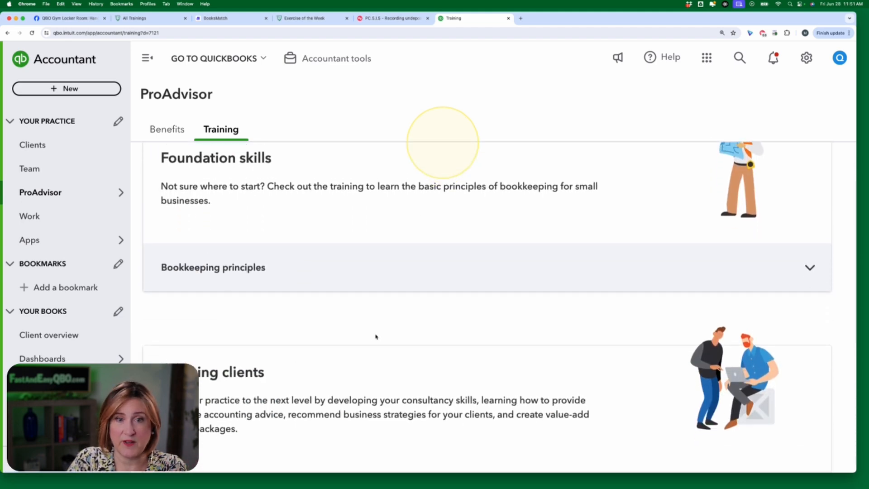
pyautogui.scroll(-5, 376, 335)
pyautogui.scroll(-3, 376, 337)
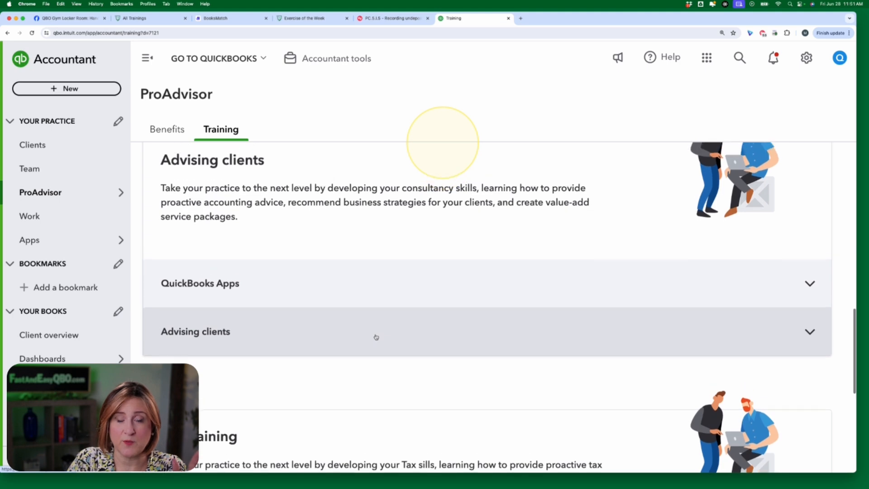
pyautogui.scroll(-8, 376, 336)
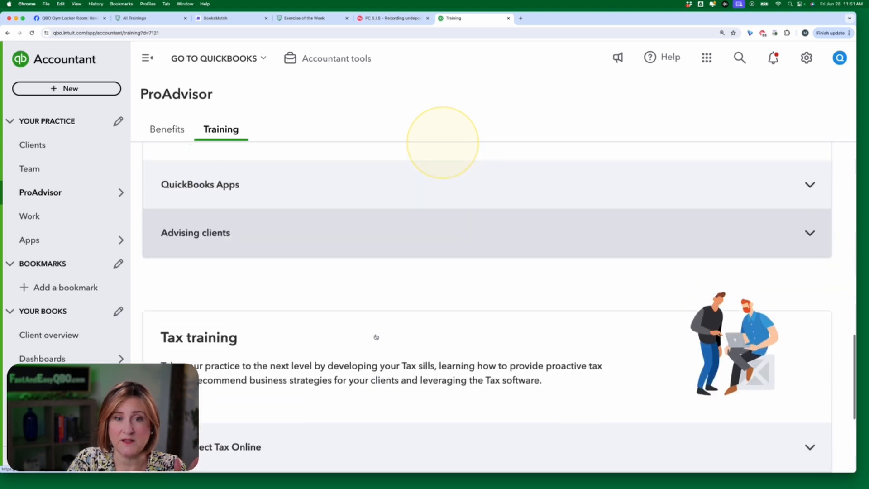
pyautogui.scroll(10, 376, 337)
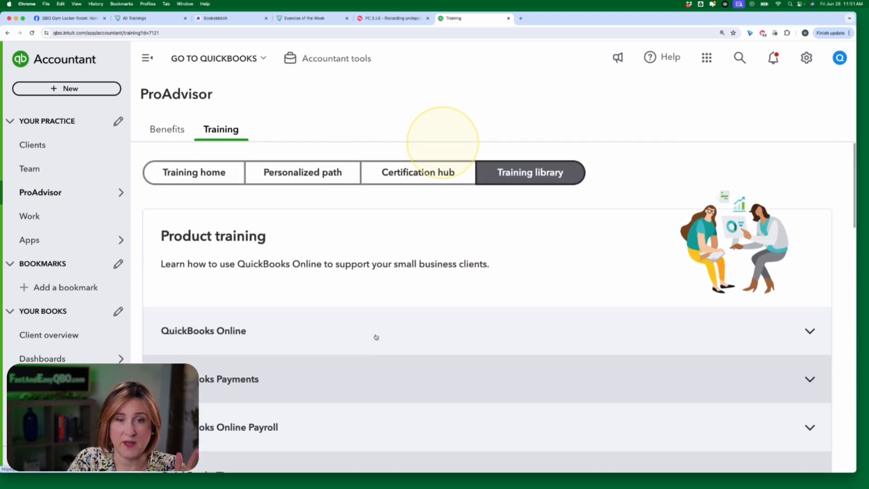
pyautogui.scroll(-2, 376, 337)
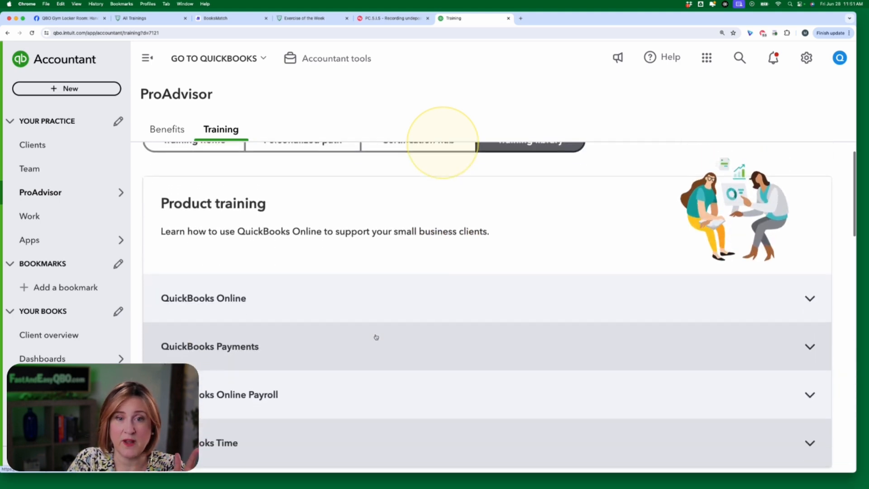
# - Expand the QuickBooks Online product training, check the exercise directions again, and open the Banking course
pyautogui.click(261, 303)
pyautogui.scroll(-3, 407, 292)
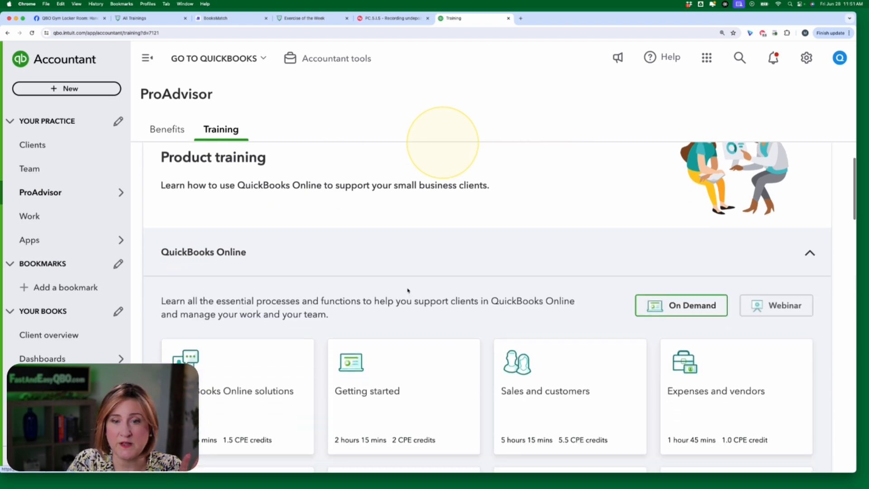
pyautogui.scroll(-3, 407, 291)
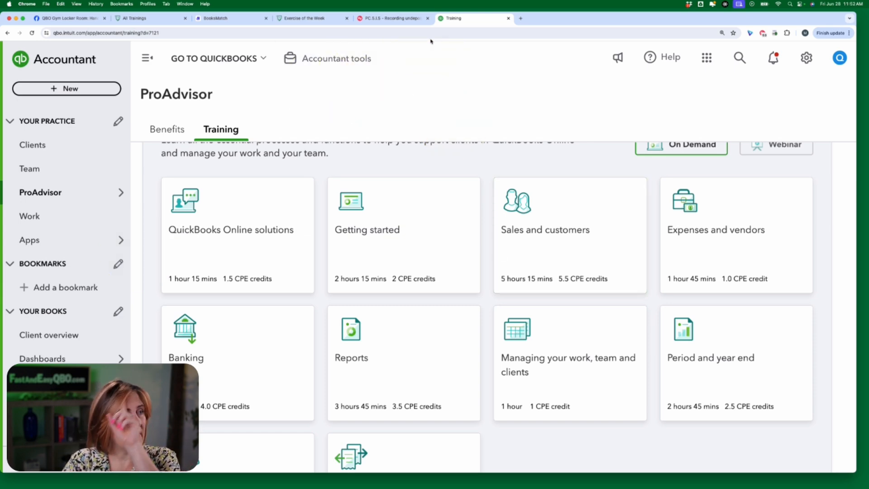
pyautogui.click(398, 19)
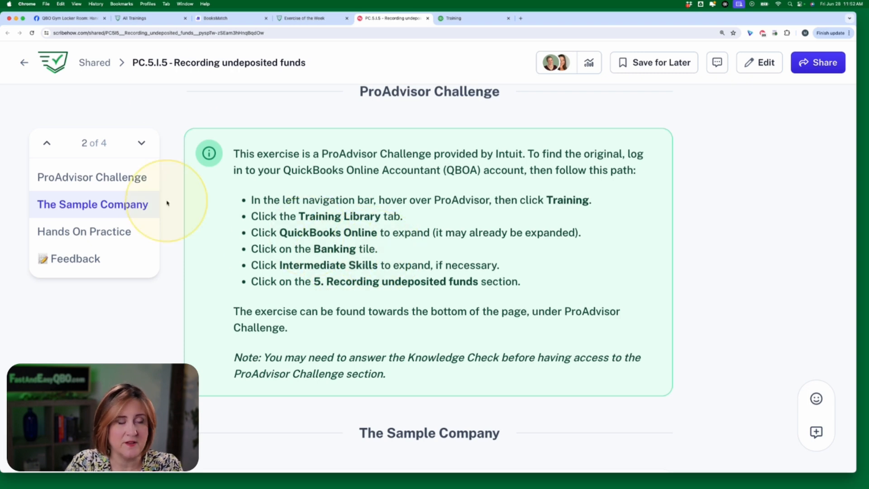
pyautogui.click(473, 20)
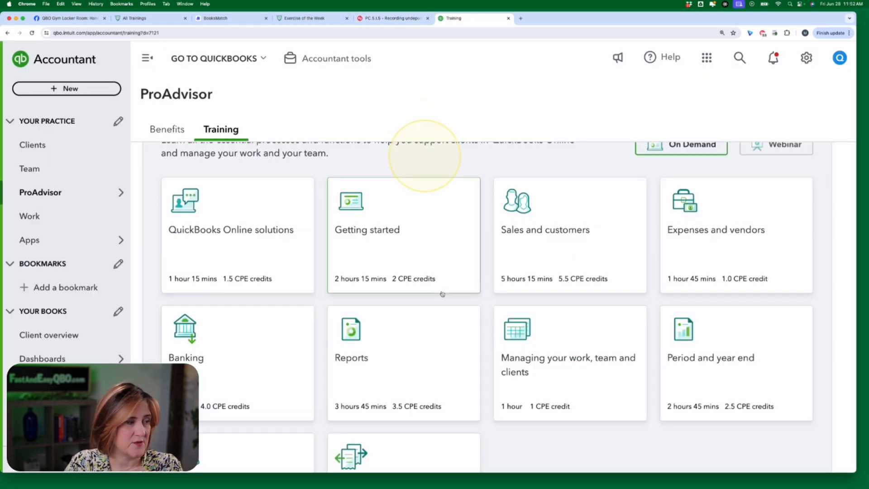
pyautogui.click(254, 344)
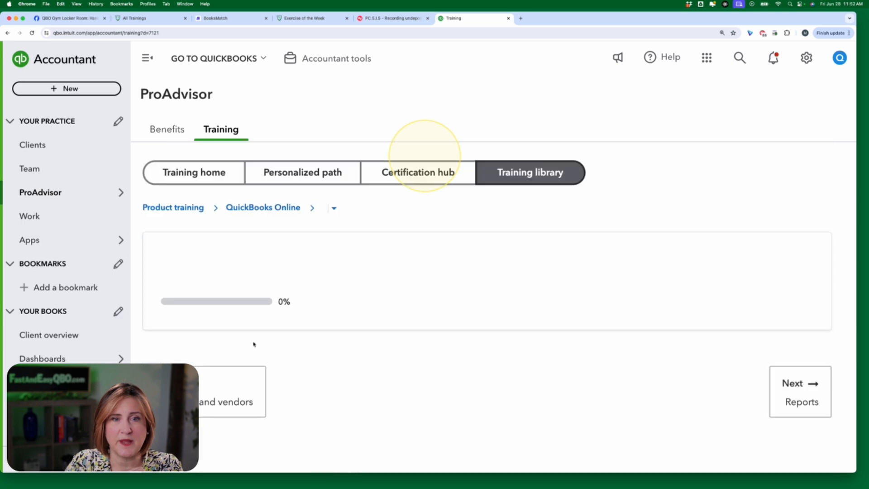
# - Collapse and re-expand the Intermediate skills section of the Banking course to show its list of lessons
pyautogui.scroll(-3, 429, 342)
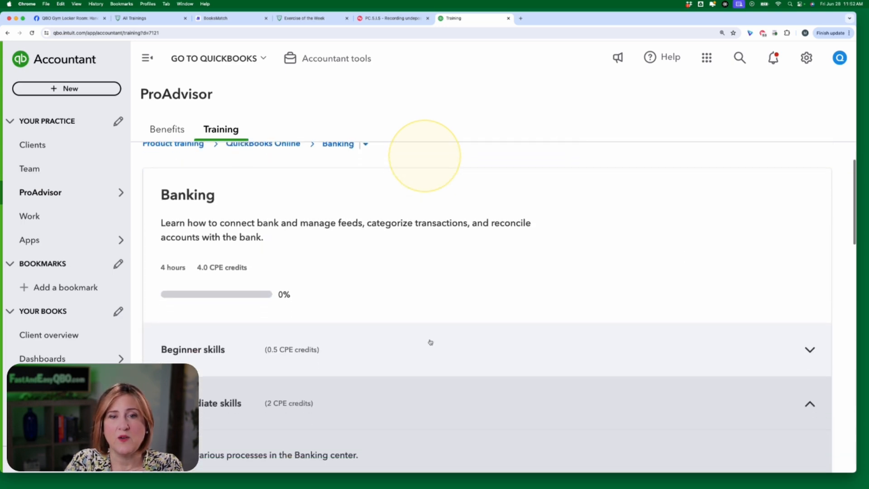
pyautogui.scroll(2, 429, 341)
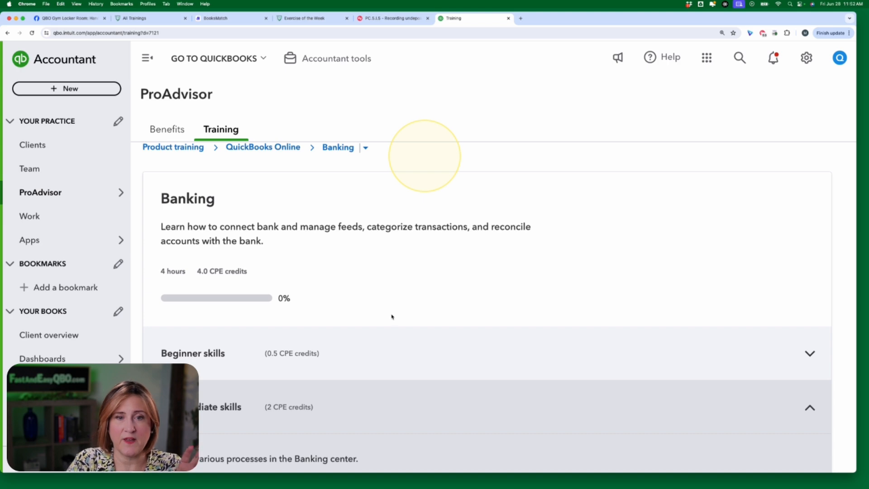
pyautogui.scroll(-3, 391, 316)
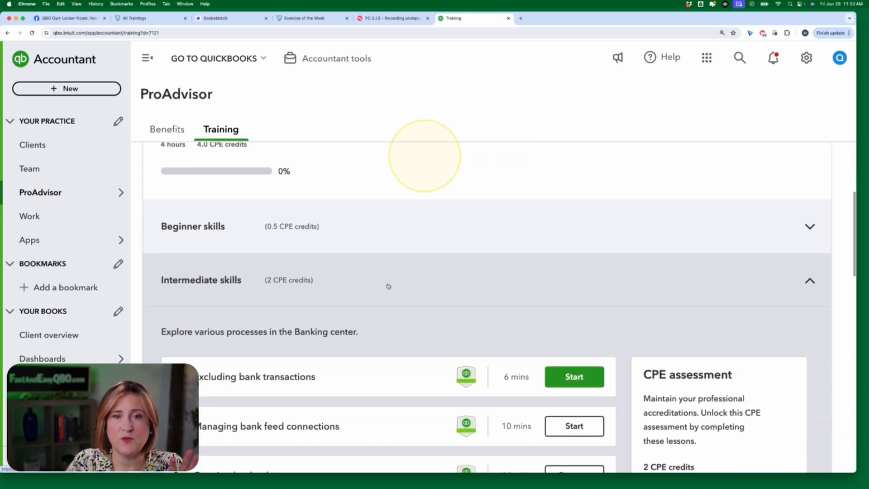
pyautogui.click(388, 286)
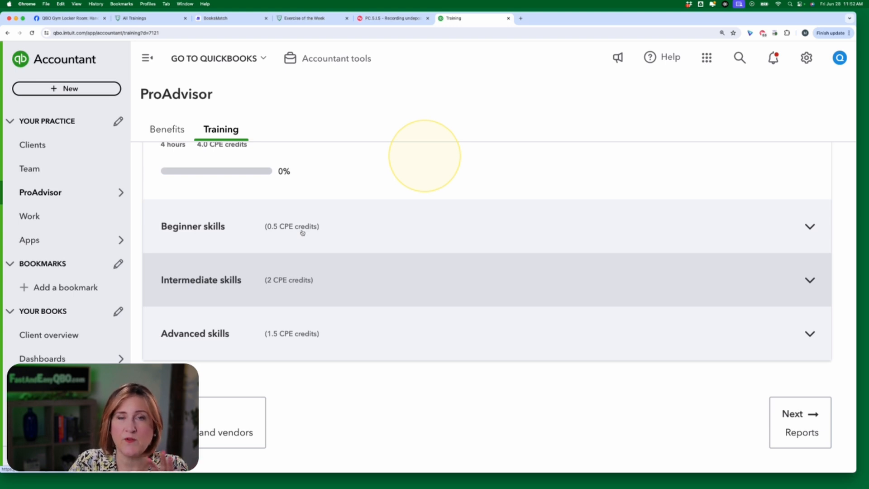
pyautogui.click(303, 278)
pyautogui.scroll(-3, 399, 287)
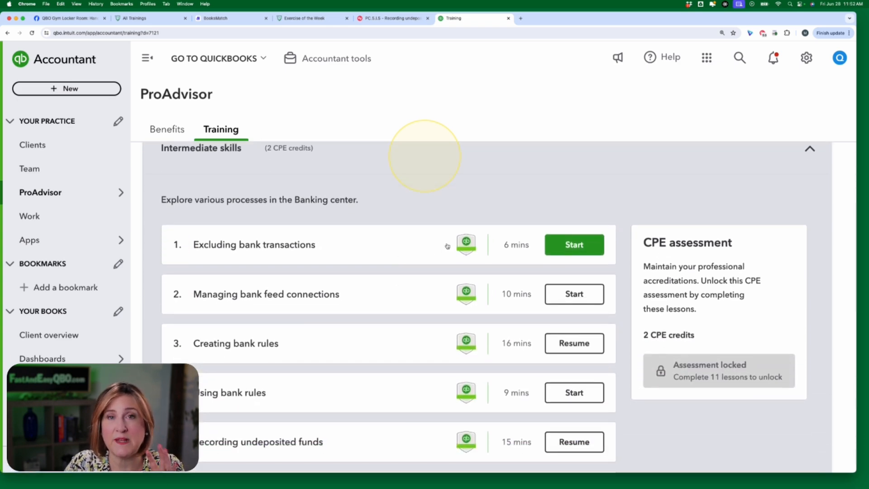
# - Collapse the Intermediate skills section, look over the Advanced skills lessons of the Banking course, and collapse that section as well
pyautogui.moveTo(462, 248)
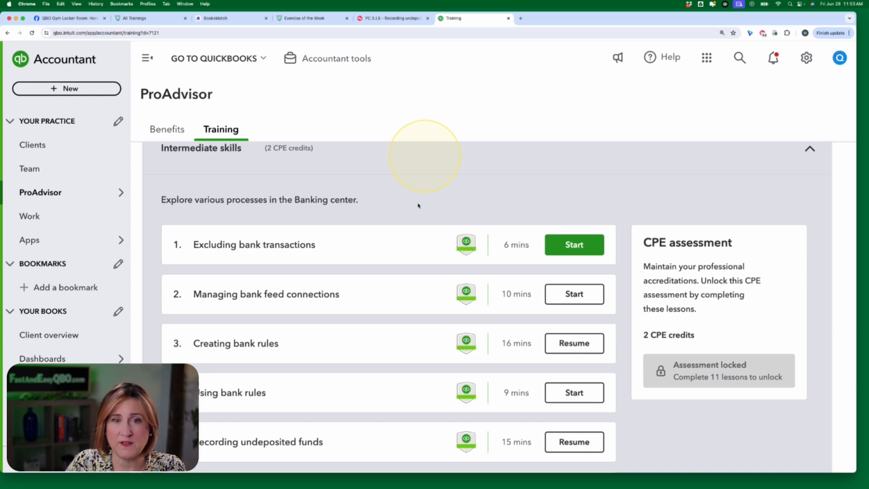
pyautogui.click(412, 161)
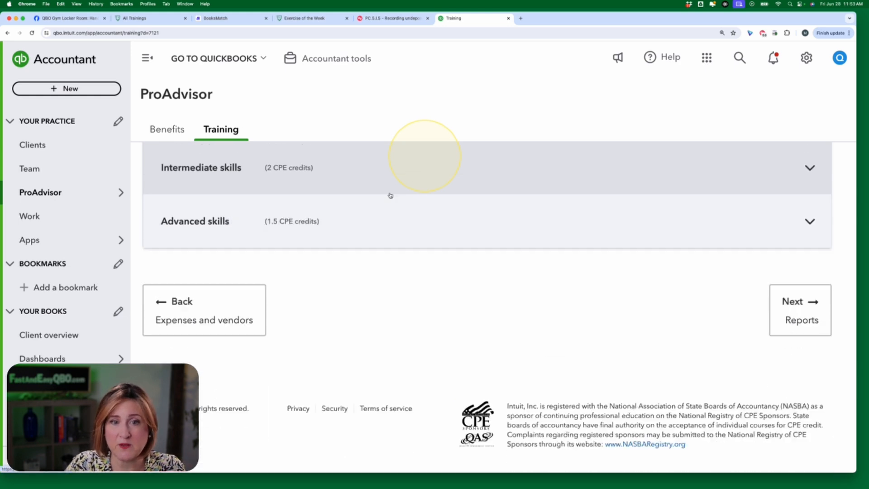
pyautogui.click(329, 231)
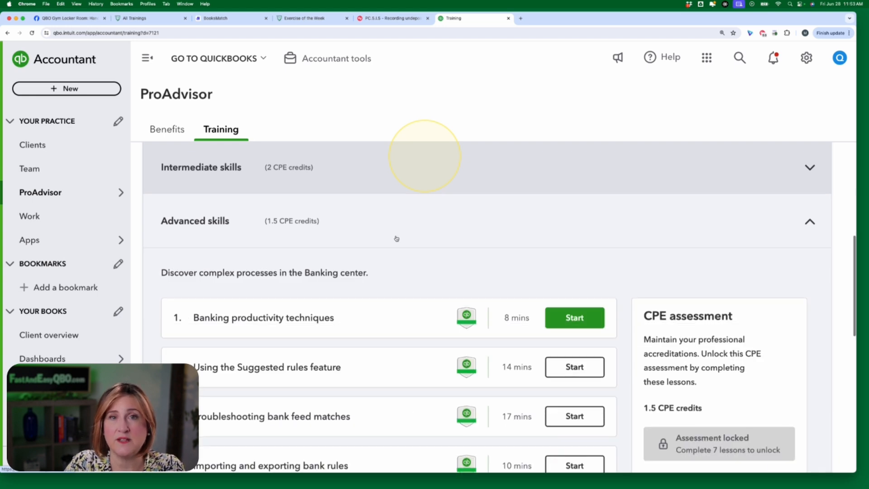
pyautogui.scroll(-1, 396, 239)
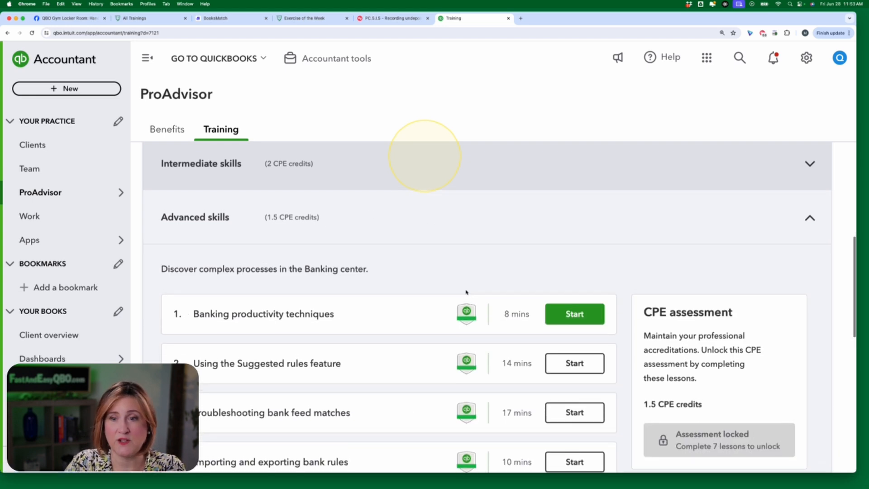
pyautogui.moveTo(467, 313)
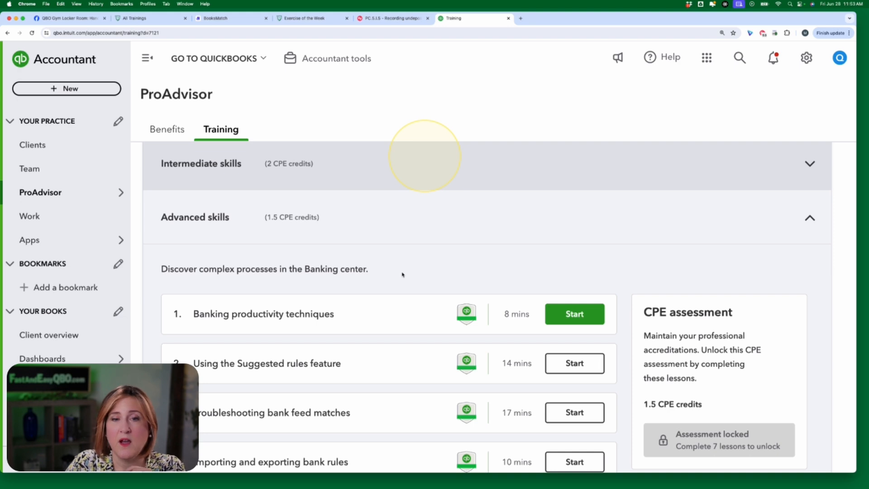
pyautogui.click(384, 224)
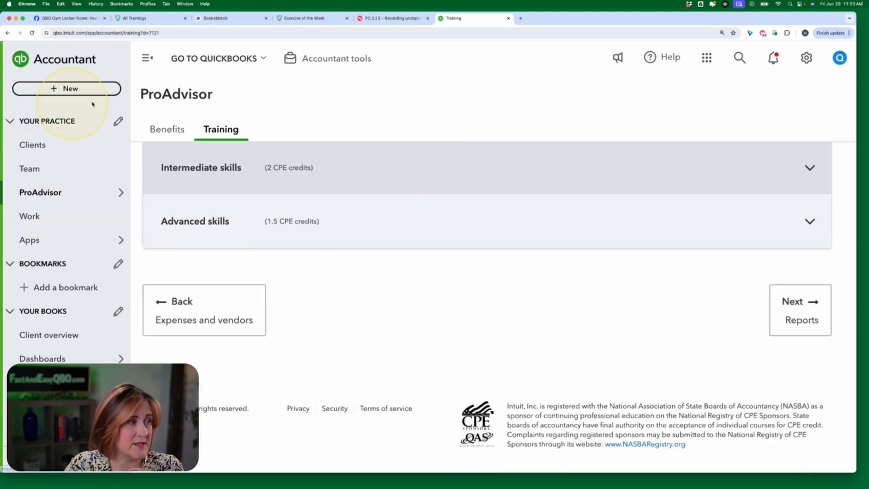
# - Recheck the exercise directions and resume lesson 5, Recording undeposited funds, from the Banking course's Intermediate skills
pyautogui.click(392, 18)
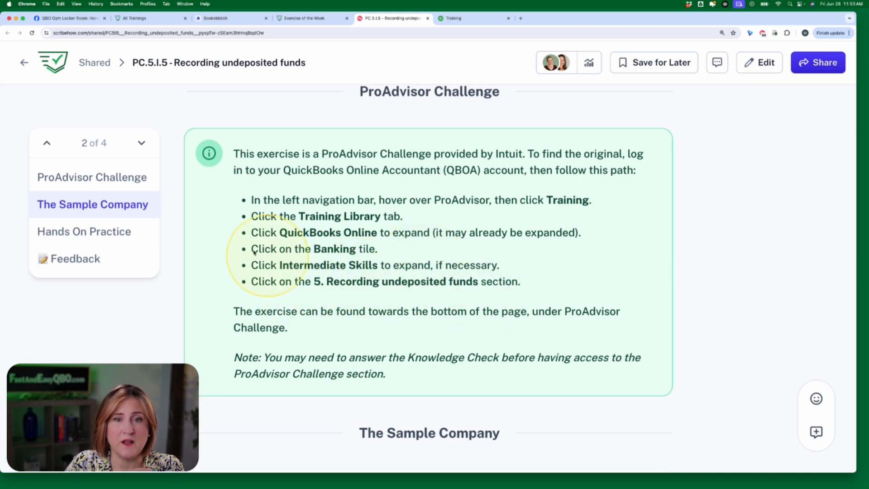
pyautogui.click(466, 22)
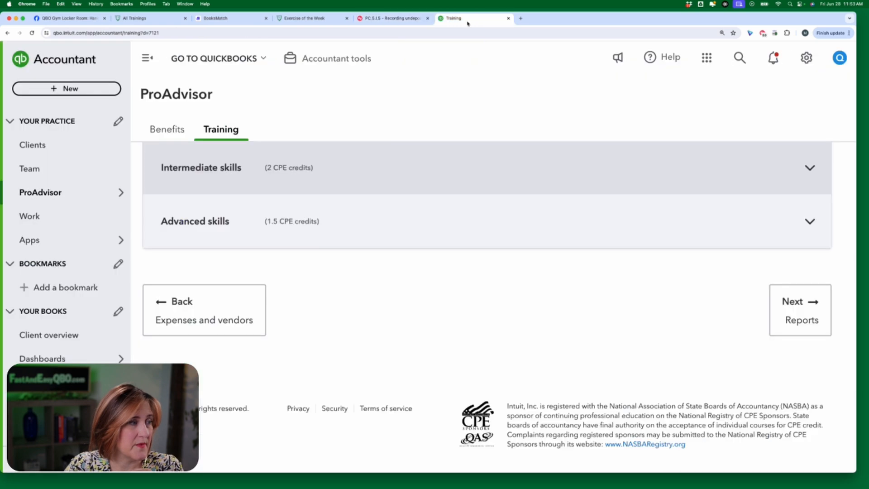
pyautogui.scroll(3, 455, 206)
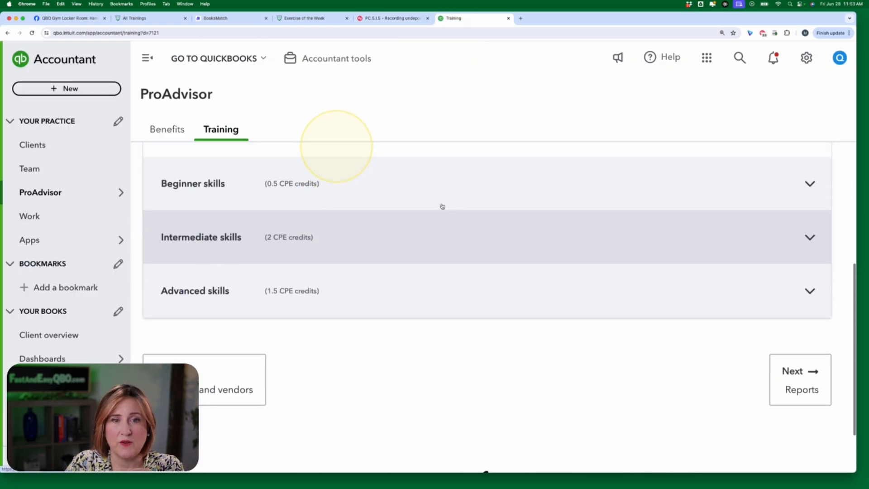
pyautogui.click(325, 240)
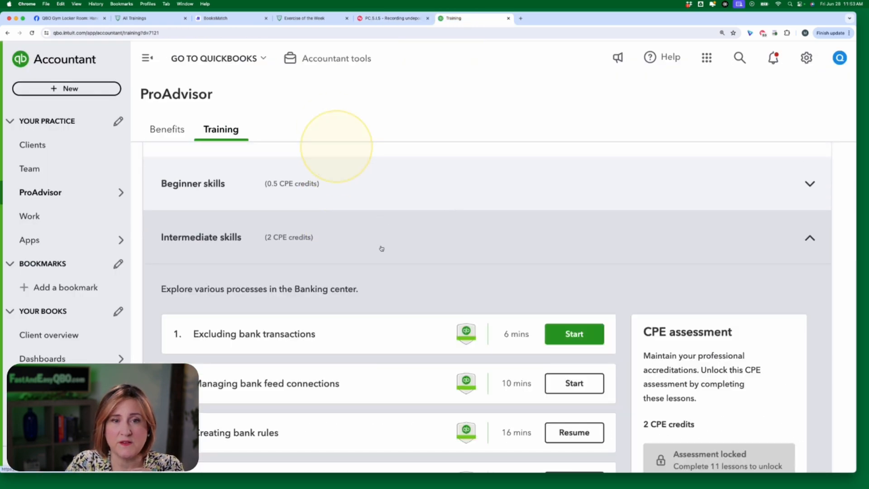
pyautogui.scroll(-5, 382, 249)
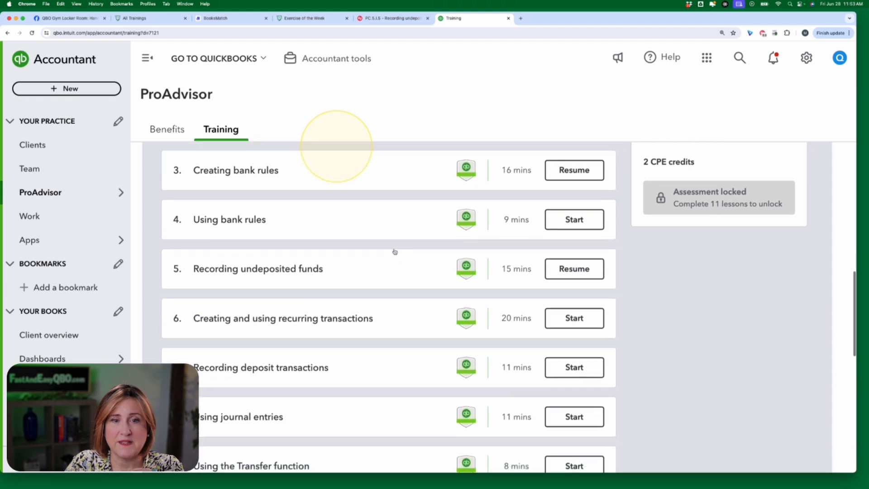
pyautogui.scroll(-1, 395, 252)
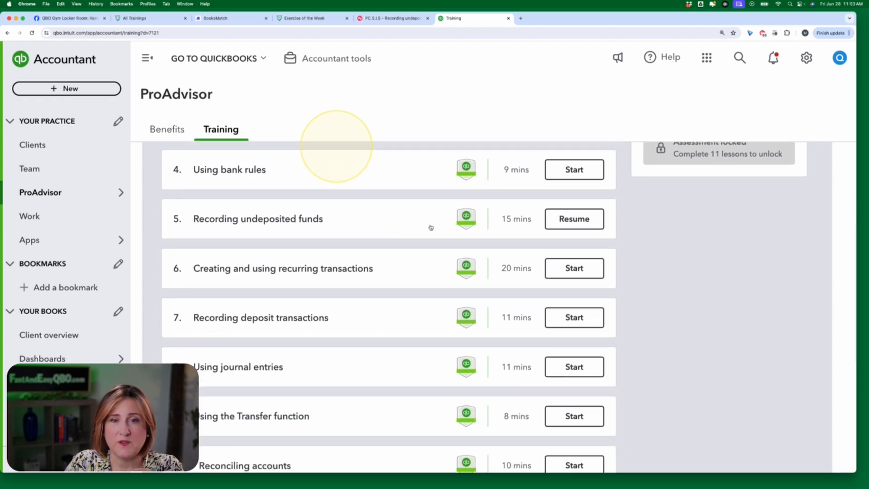
pyautogui.click(578, 224)
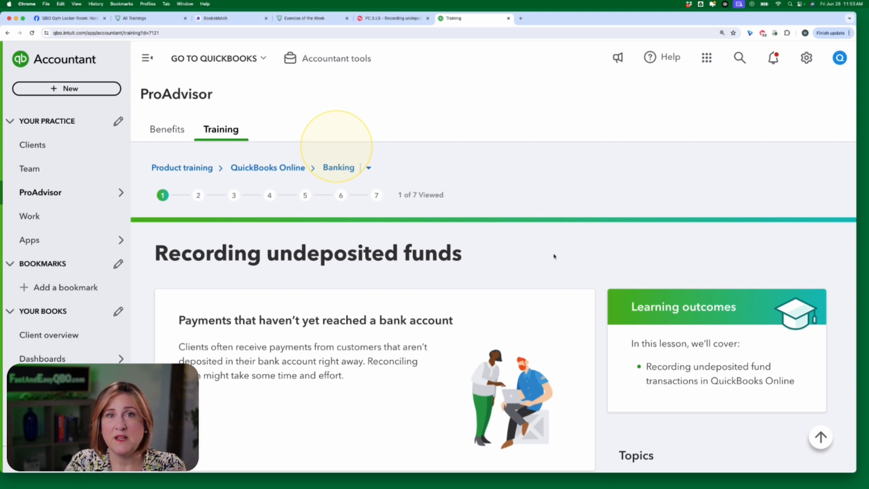
# - Look through the Recording undeposited funds lesson, from its introduction and video topics down to the knowledge check
pyautogui.scroll(-5, 554, 256)
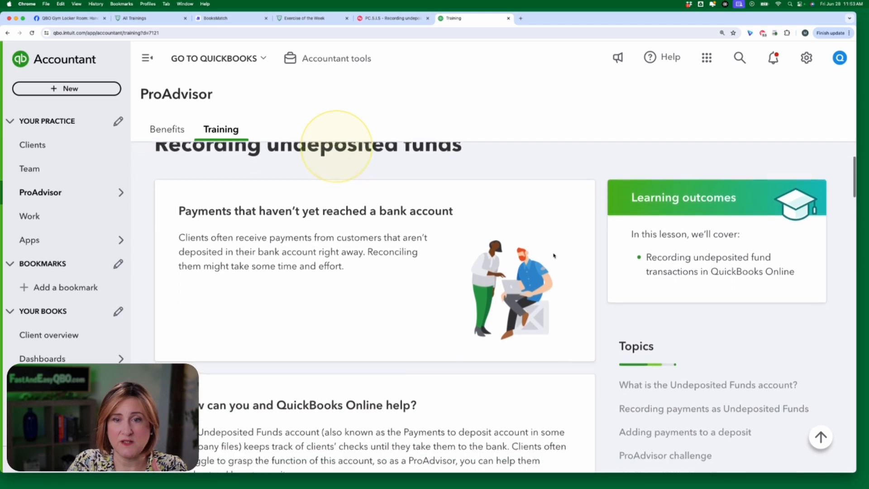
pyautogui.scroll(-4, 554, 256)
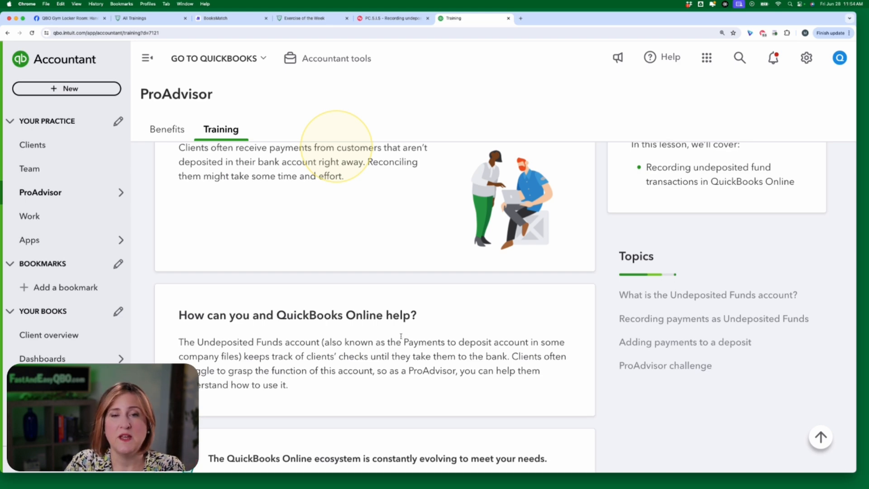
pyautogui.scroll(-3, 401, 335)
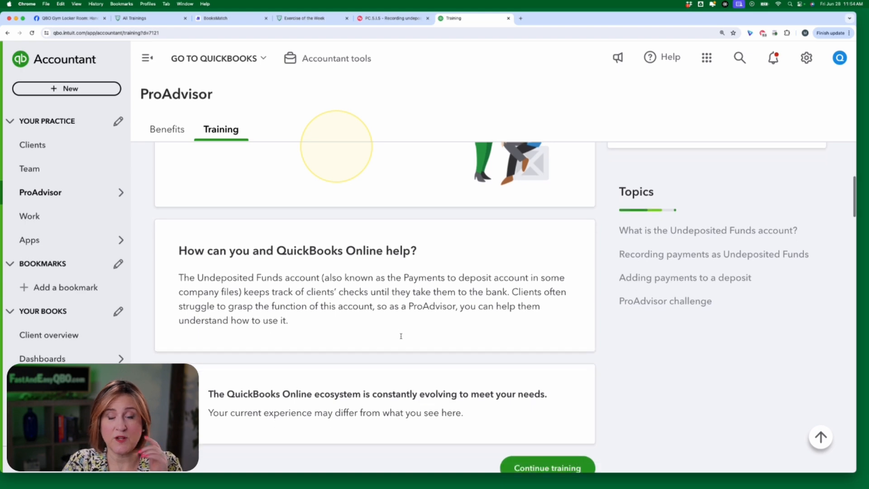
pyautogui.scroll(-10, 401, 336)
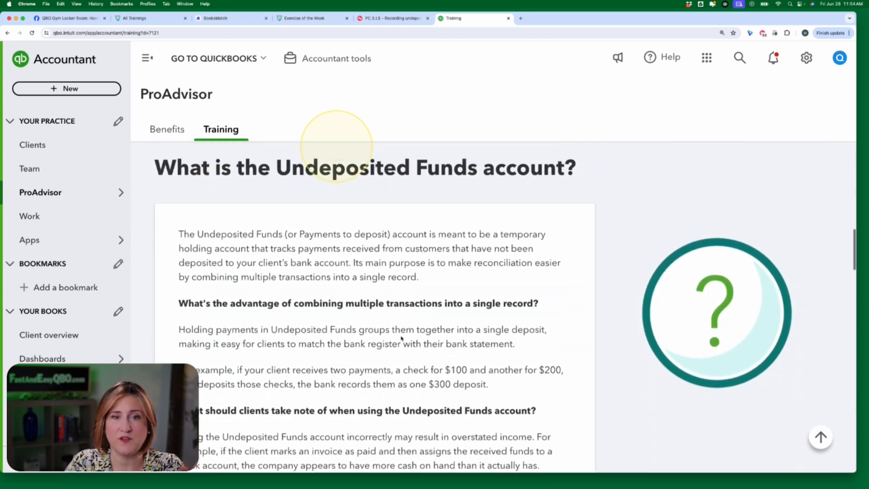
pyautogui.scroll(-6, 401, 337)
pyautogui.scroll(-12, 401, 338)
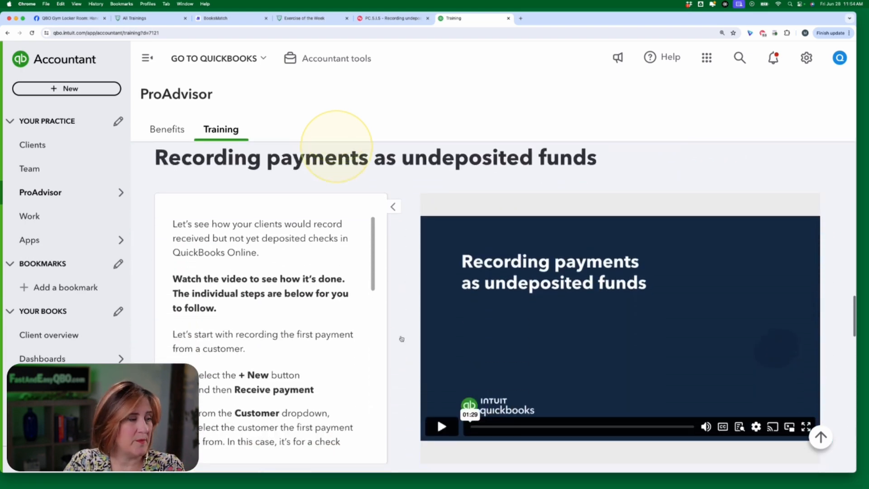
pyautogui.scroll(-15, 401, 338)
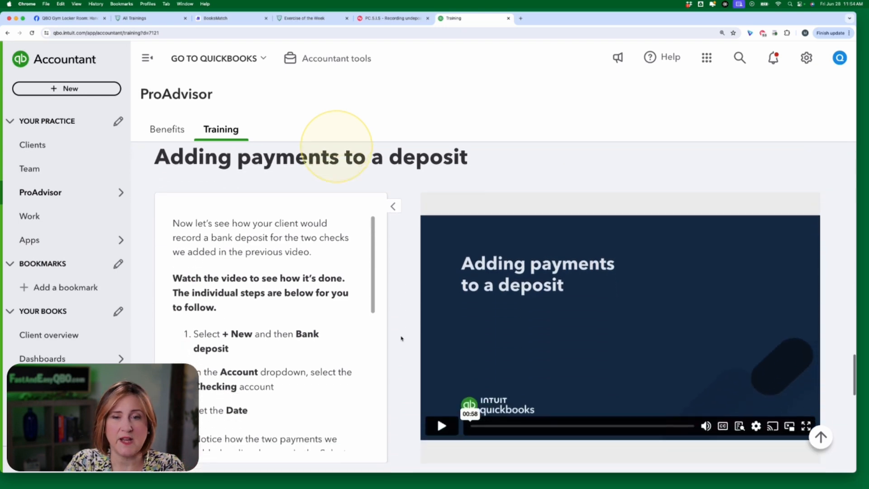
pyautogui.scroll(-3, 401, 336)
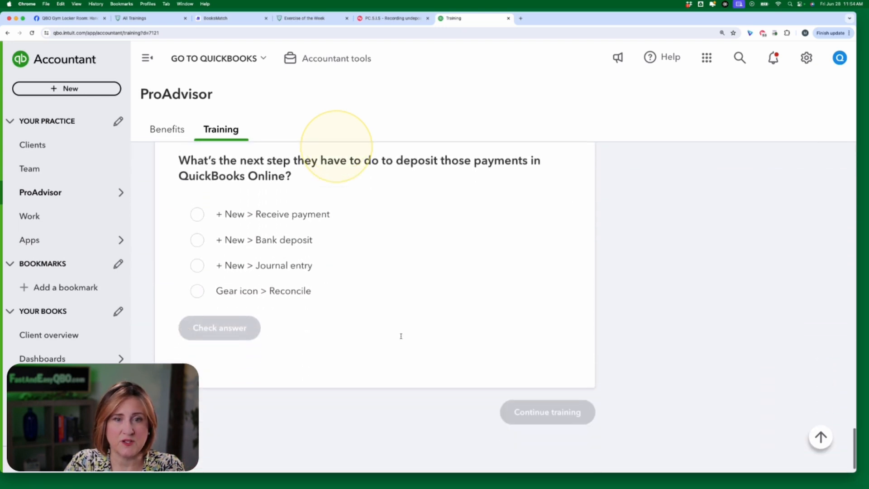
pyautogui.scroll(5, 401, 336)
pyautogui.scroll(4, 400, 336)
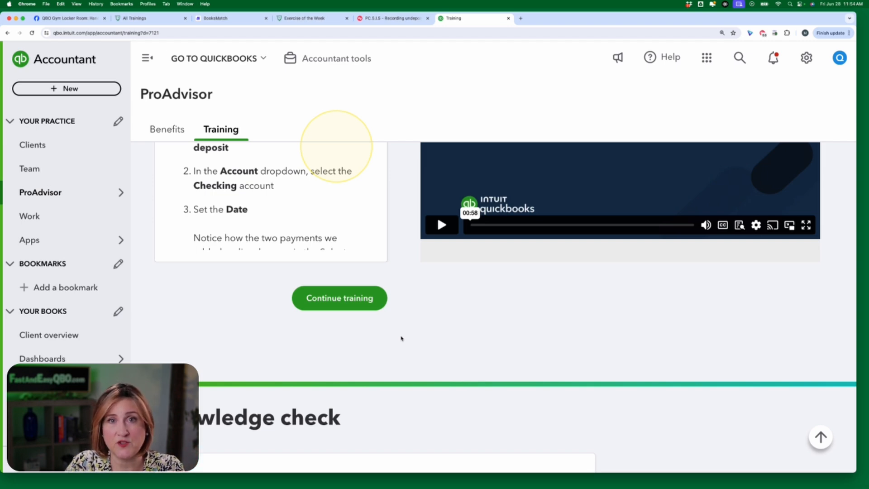
# - Read the knowledge check question about depositing the payments and submit "+ New > Bank deposit" as the answer
pyautogui.scroll(-9, 401, 338)
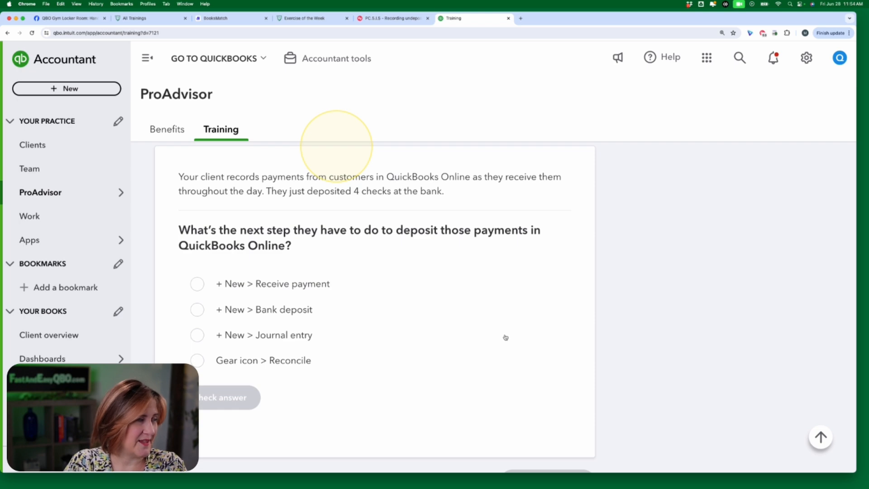
pyautogui.scroll(1, 506, 338)
pyautogui.scroll(1, 505, 337)
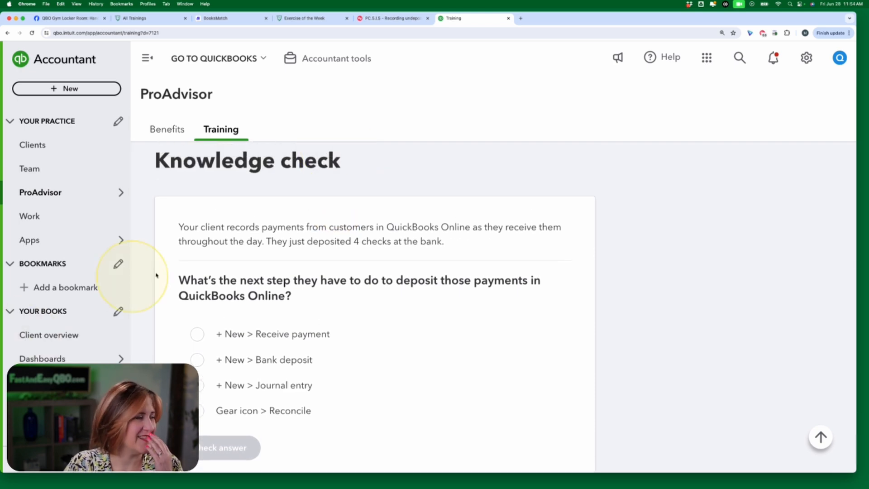
pyautogui.scroll(-1, 208, 223)
pyautogui.scroll(-1, 363, 233)
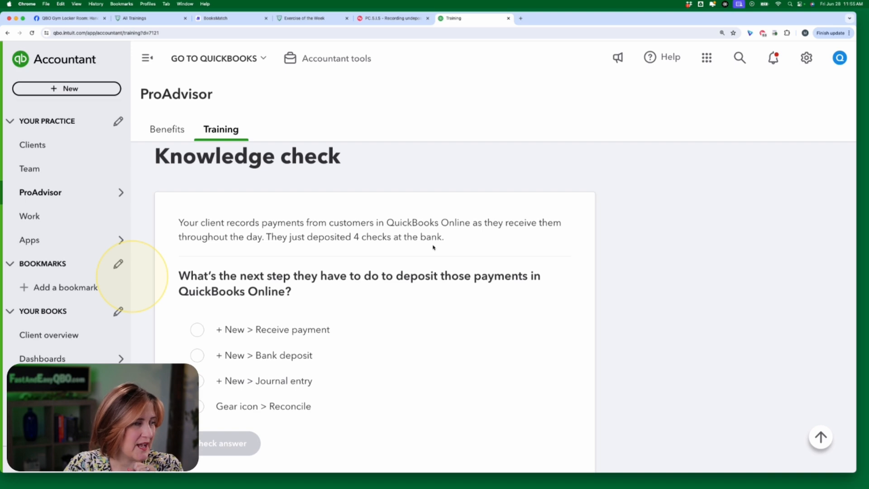
pyautogui.scroll(-2, 433, 247)
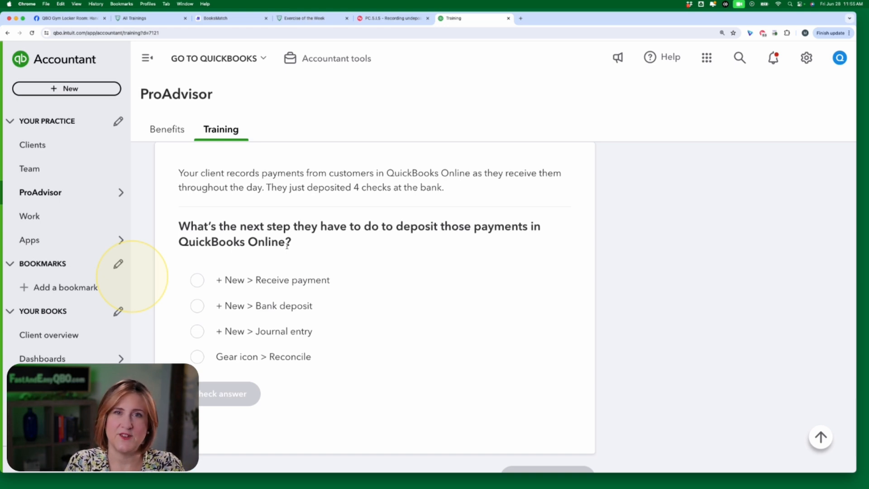
pyautogui.click(278, 308)
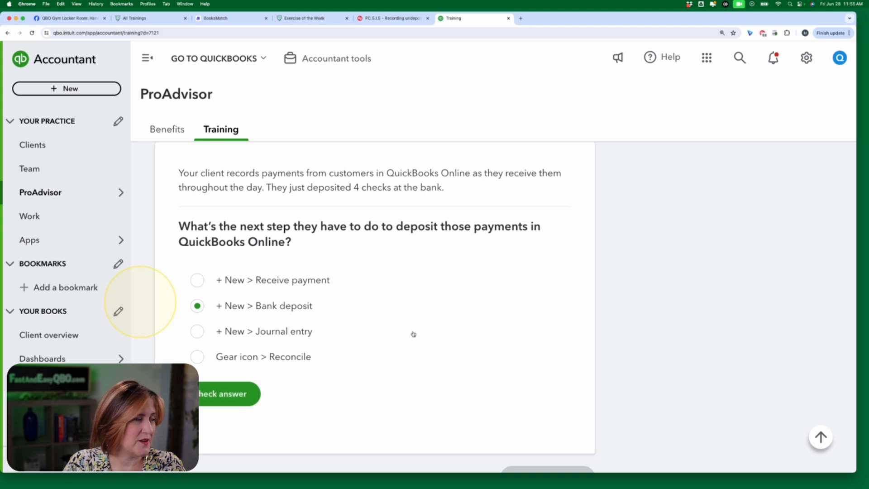
pyautogui.click(228, 397)
pyautogui.scroll(-4, 431, 371)
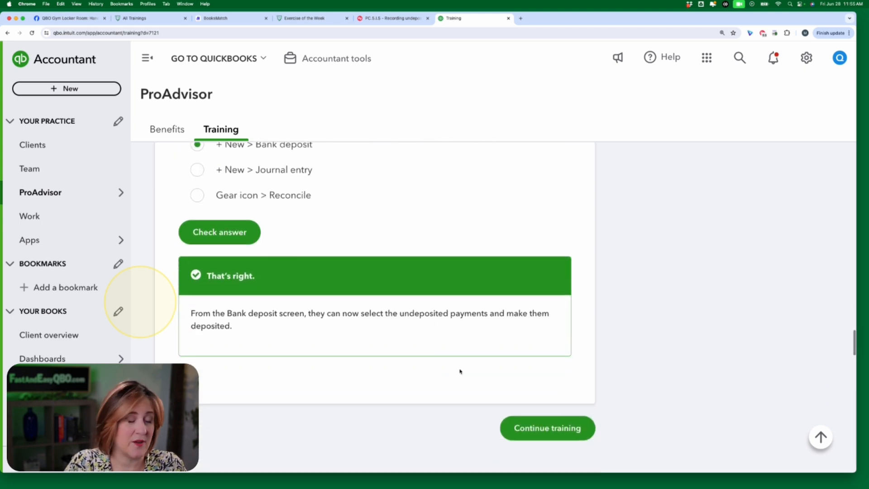
# - Continue the training to the ProAdvisor challenge and expand The task to read the assignment for Craig's Landscaping
pyautogui.click(531, 427)
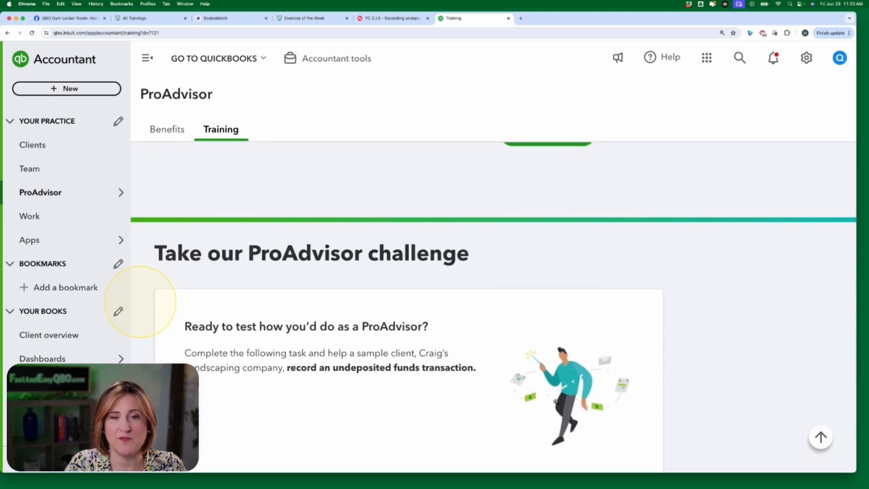
pyautogui.scroll(-10, 556, 401)
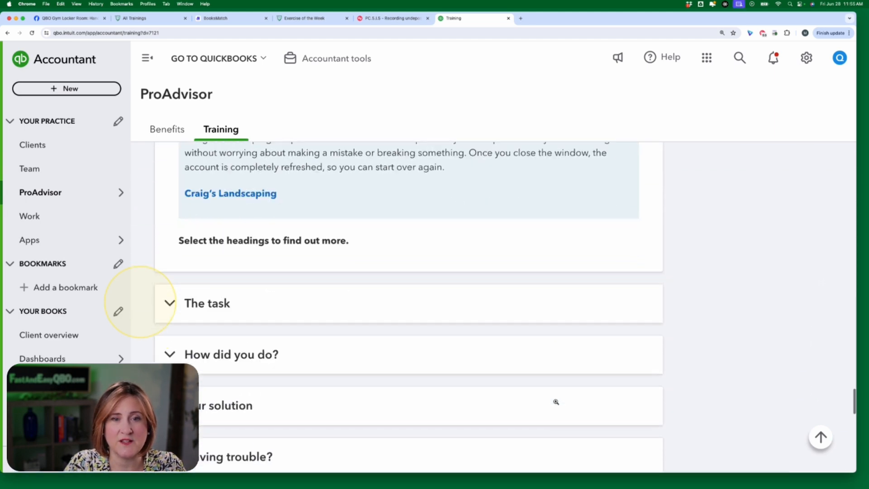
pyautogui.scroll(-2, 555, 401)
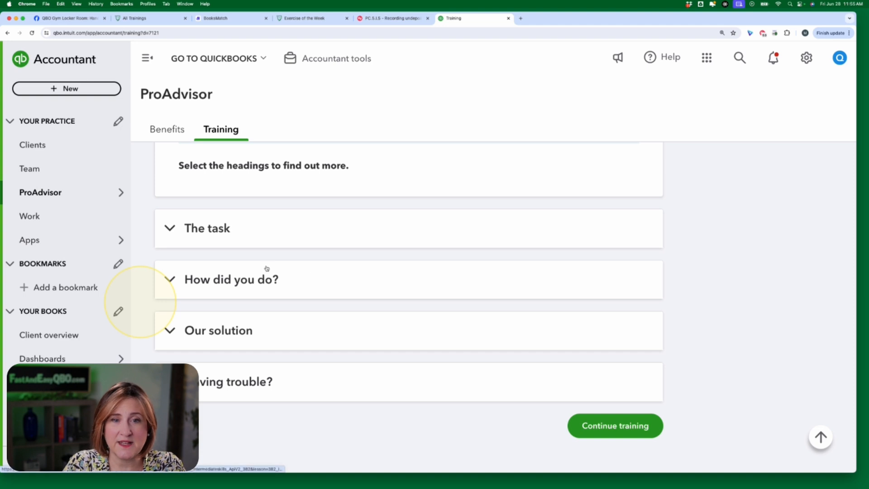
pyautogui.click(220, 239)
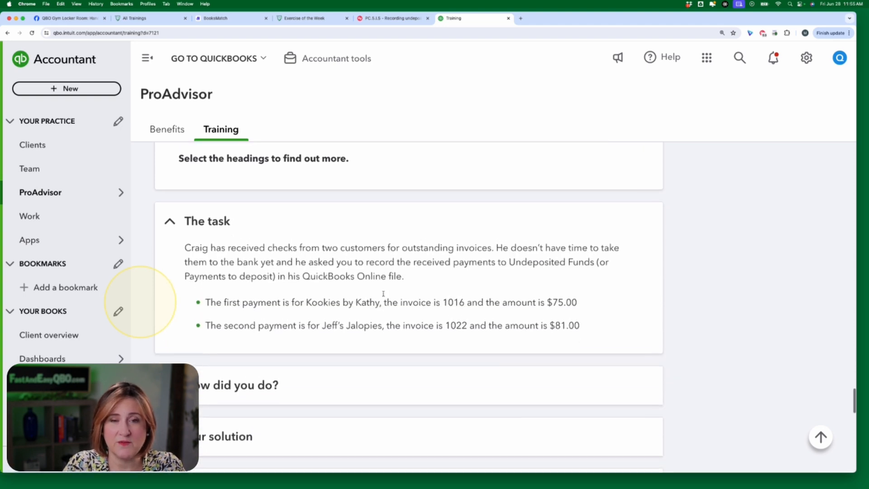
pyautogui.scroll(-1, 343, 286)
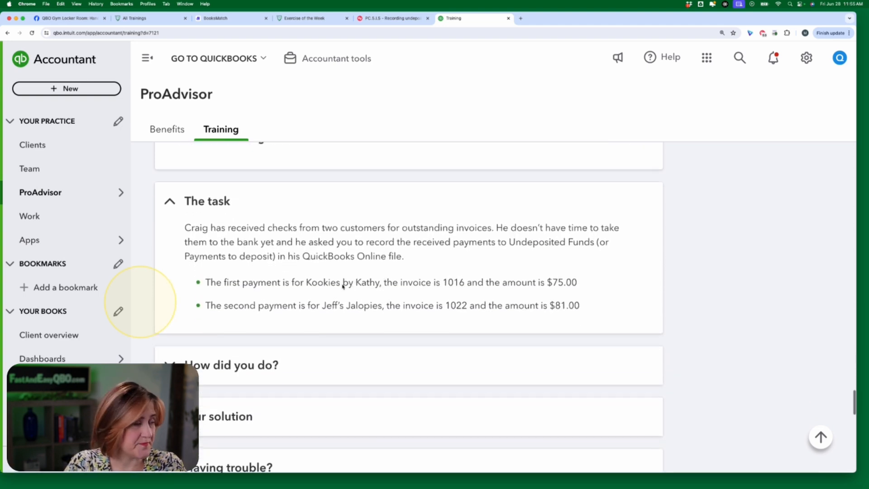
# - Expand the "How did you do?" section of the challenge and review its instructions for checking the result
pyautogui.scroll(-3, 342, 287)
pyautogui.click(223, 244)
pyautogui.scroll(-2, 317, 272)
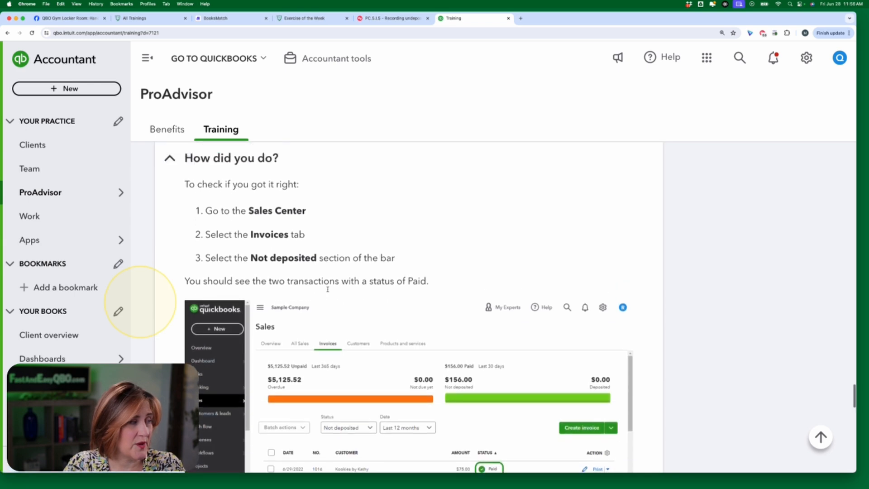
pyautogui.scroll(2, 344, 286)
pyautogui.scroll(-5, 354, 284)
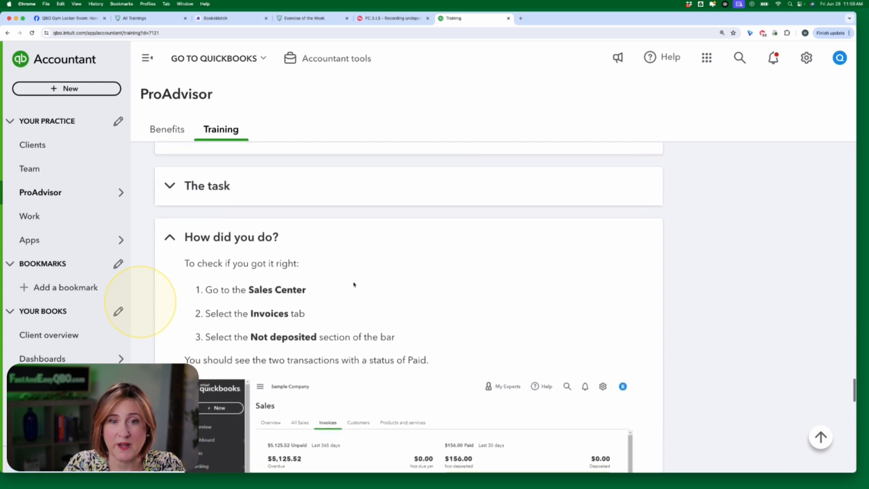
pyautogui.scroll(-4, 353, 284)
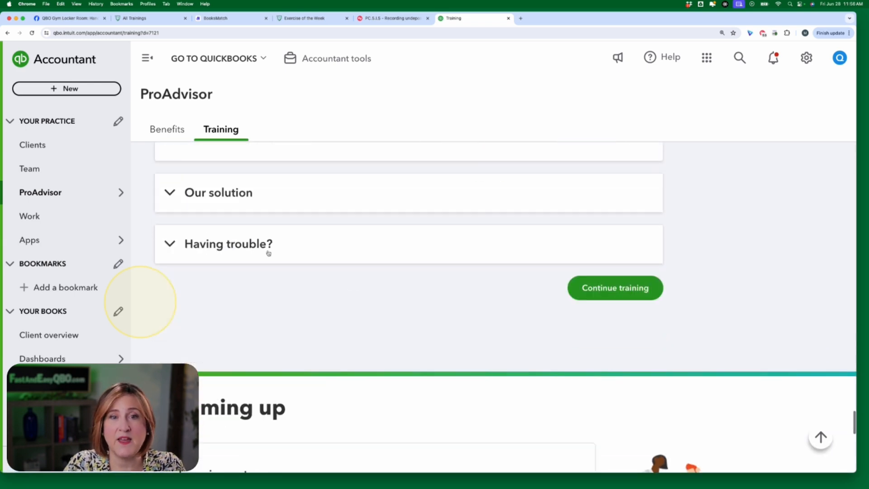
# - Expand the "Our solution" section of the challenge and review its steps for receiving both customer payments
pyautogui.click(296, 202)
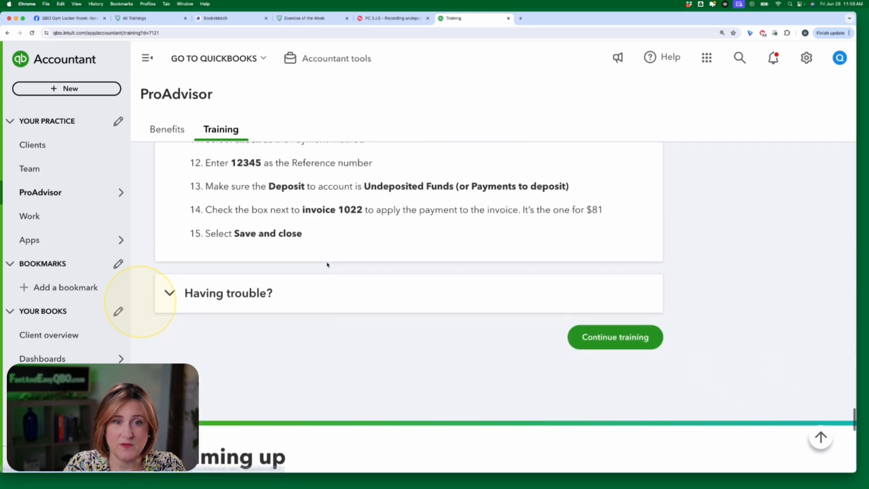
pyautogui.scroll(6, 327, 263)
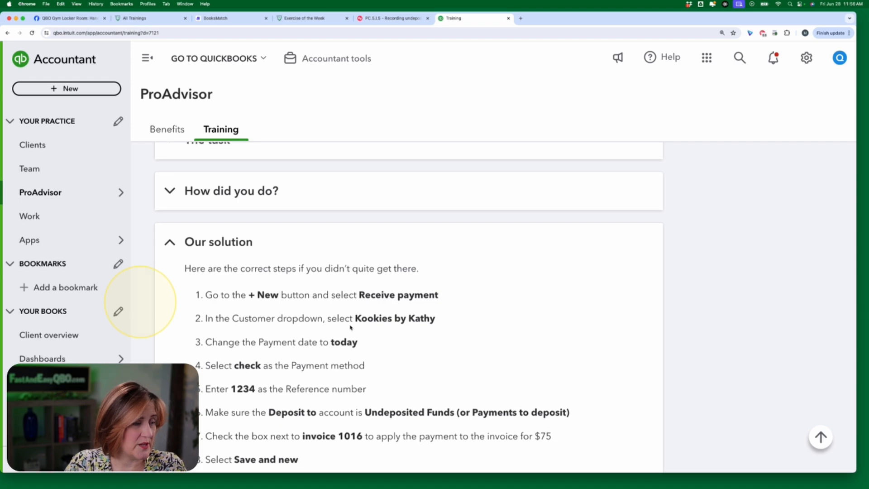
pyautogui.scroll(-5, 351, 327)
pyautogui.scroll(15, 351, 327)
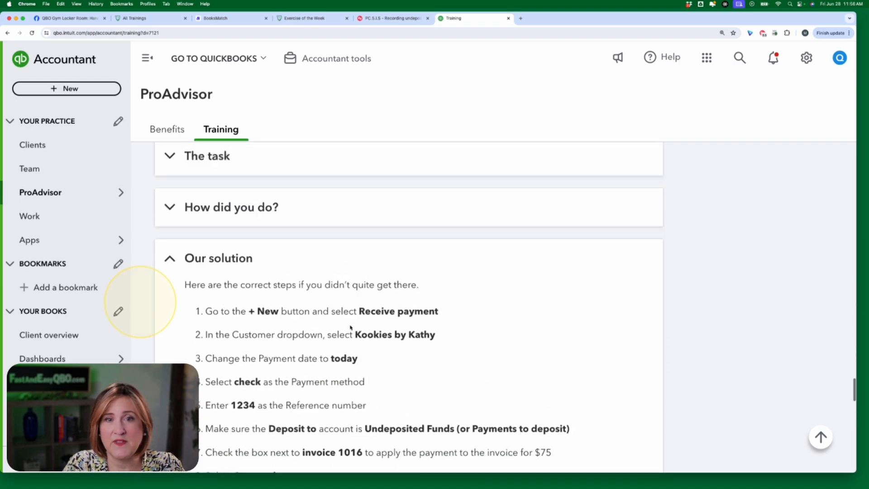
pyautogui.scroll(-10, 351, 327)
pyautogui.scroll(2, 351, 327)
pyautogui.scroll(10, 350, 328)
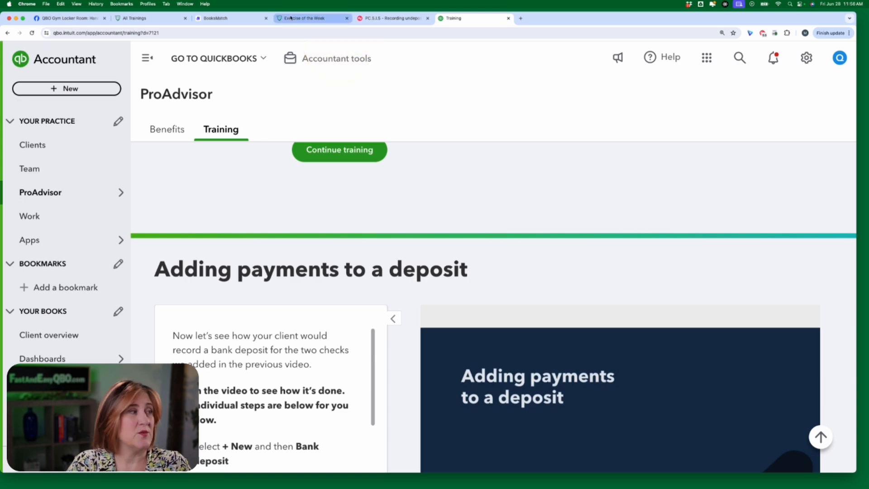
# - Switch to the PC.5.I.5 - Recording undeposited funds Scribe guide and read how to get into the sample company
pyautogui.click(388, 20)
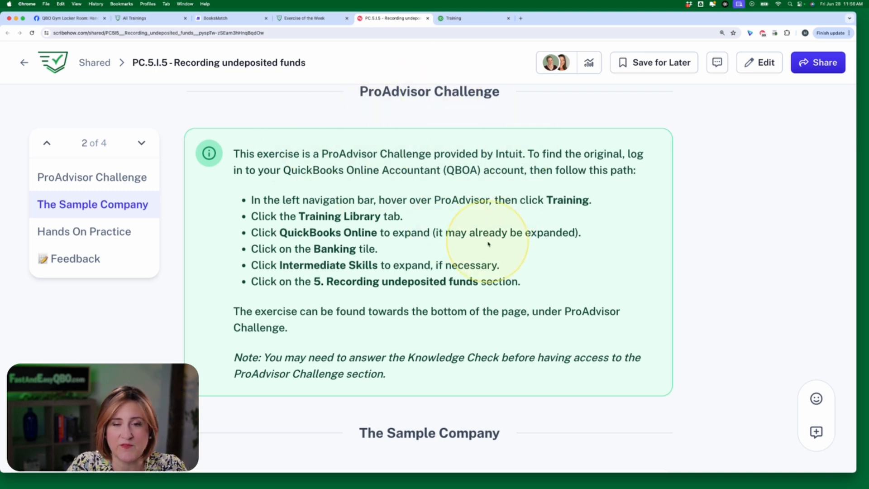
pyautogui.scroll(-6, 488, 243)
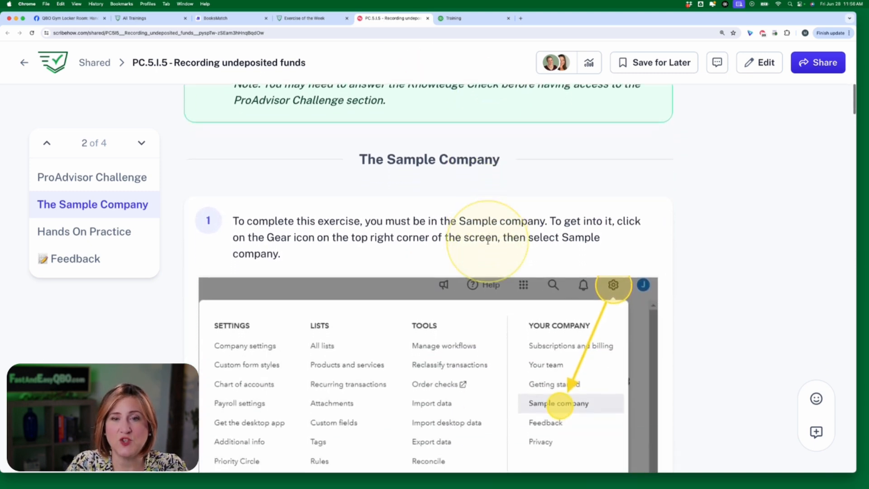
pyautogui.scroll(-3, 488, 240)
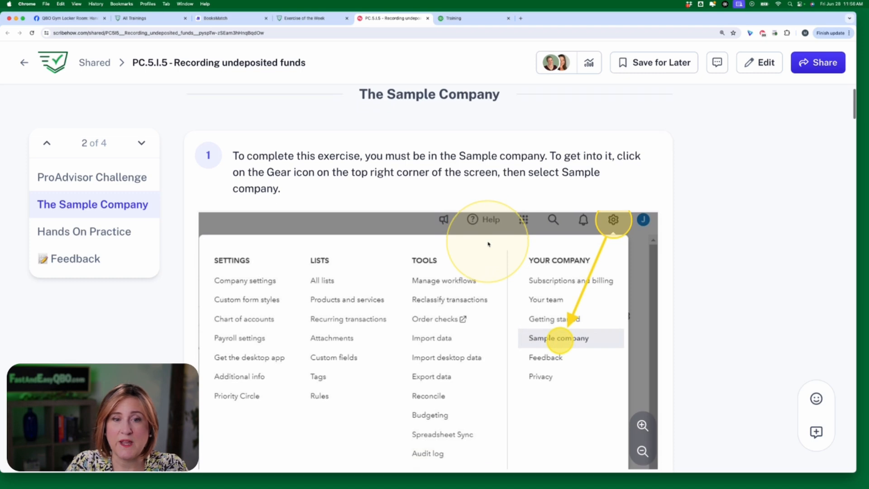
# - Return to QuickBooks Online Accountant and open the sample company, accepting the sign-out from the current firm
pyautogui.click(469, 21)
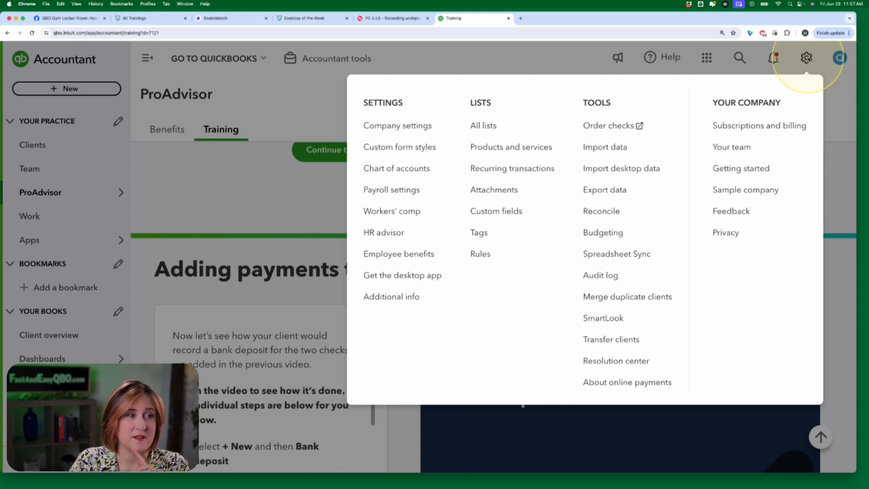
pyautogui.click(764, 193)
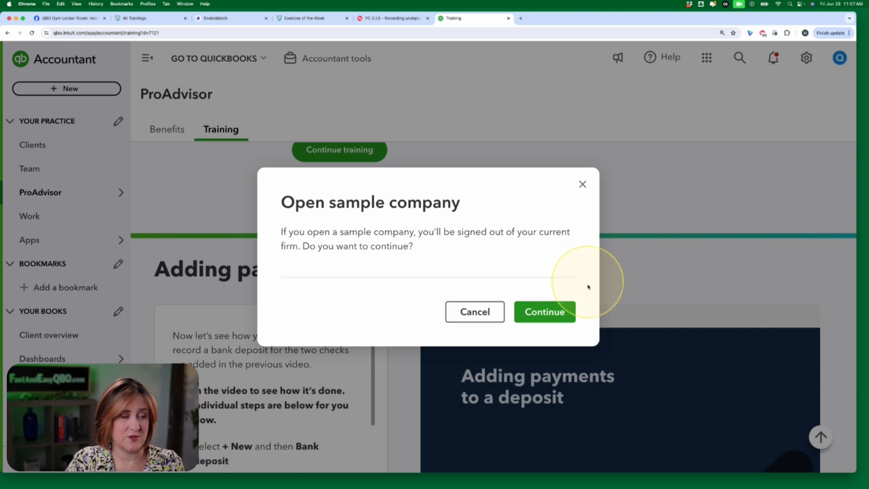
pyautogui.click(544, 311)
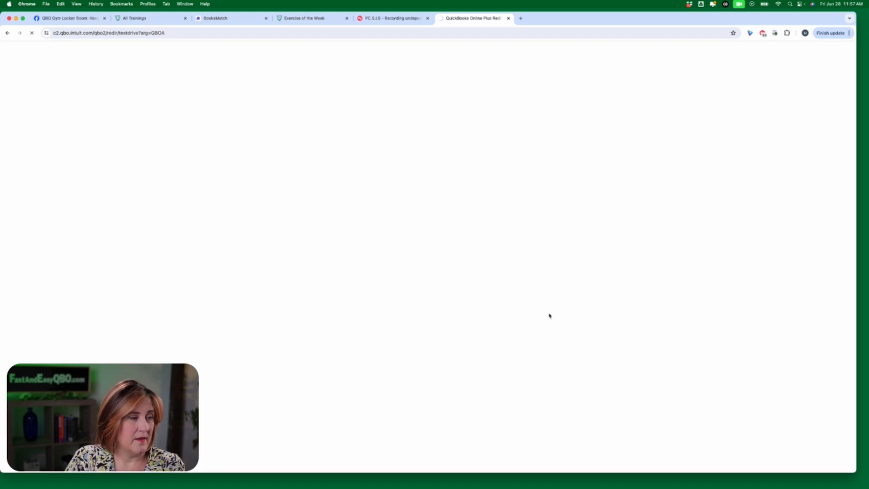
pyautogui.click(660, 219)
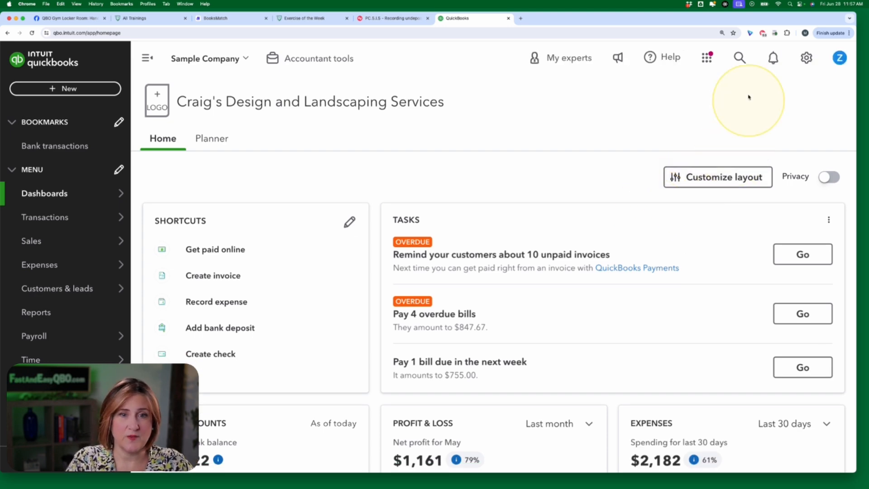
# - Read on in the Scribe guide through the Hands On Practice scenario to step 2 about receiving a payment
pyautogui.click(400, 20)
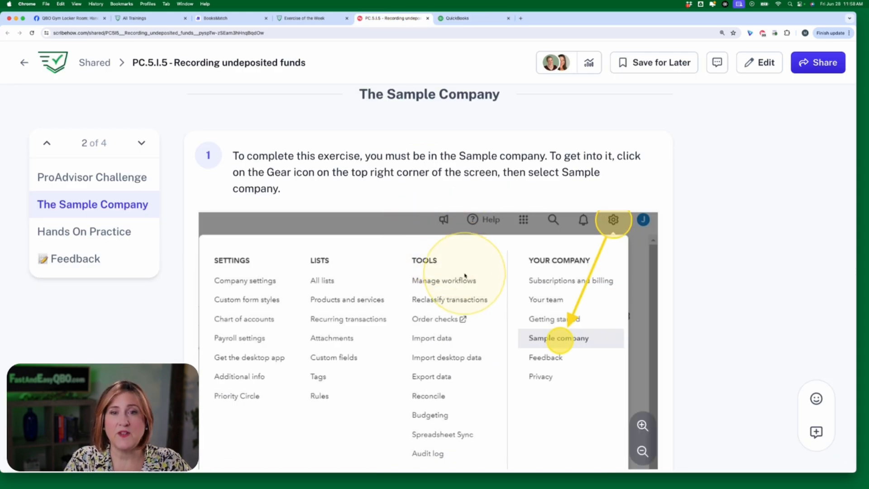
pyautogui.scroll(-4, 465, 273)
pyautogui.scroll(-6, 465, 275)
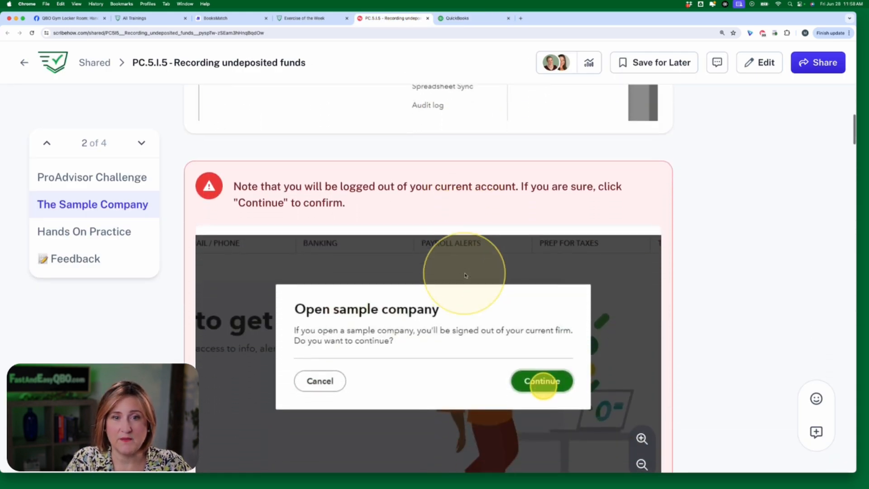
pyautogui.scroll(-7, 465, 275)
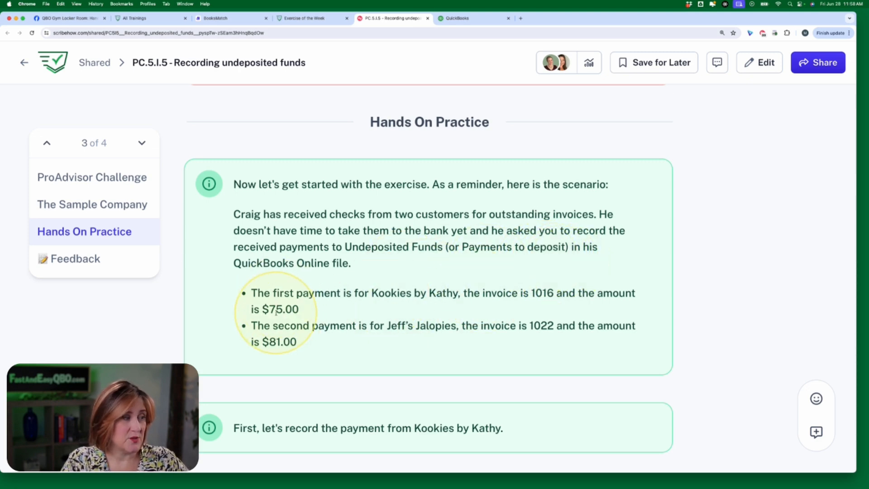
pyautogui.scroll(-3, 425, 340)
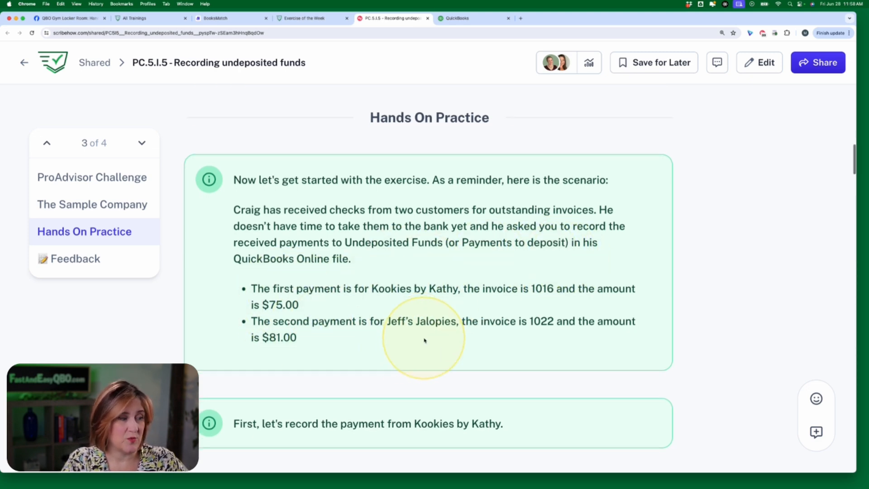
pyautogui.scroll(-10, 425, 340)
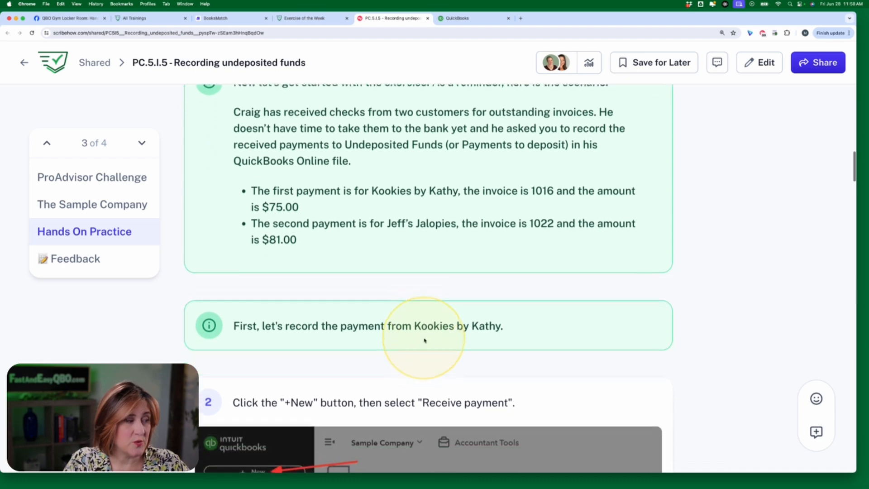
pyautogui.scroll(-3, 425, 340)
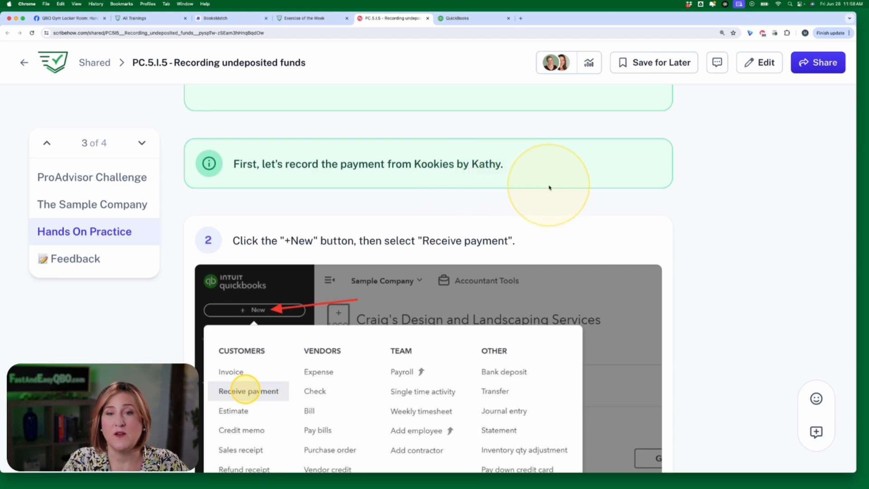
pyautogui.moveTo(607, 240)
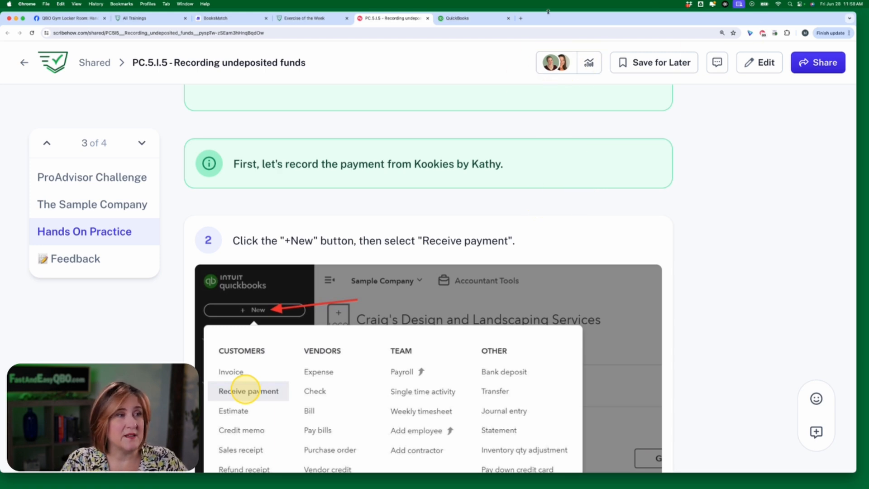
# - Open Chrome's extension management page in a new tab and look through the installed extensions, including Scribe
pyautogui.click(520, 18)
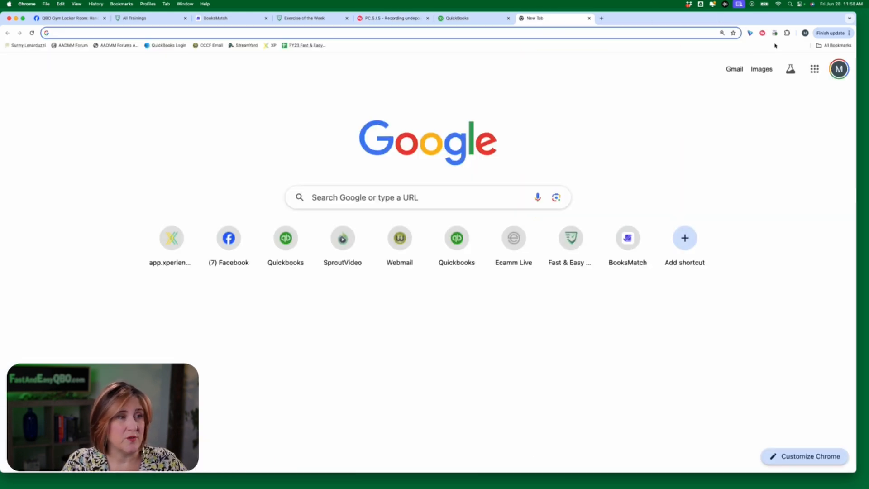
pyautogui.click(787, 33)
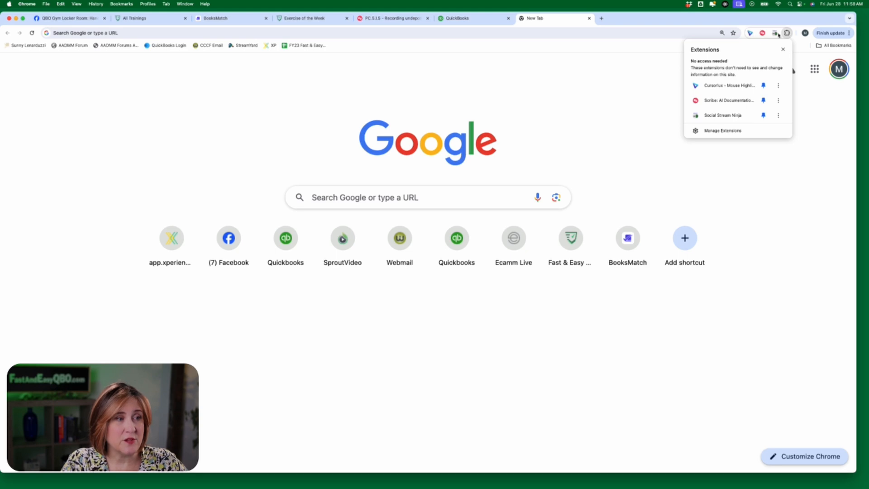
pyautogui.click(724, 131)
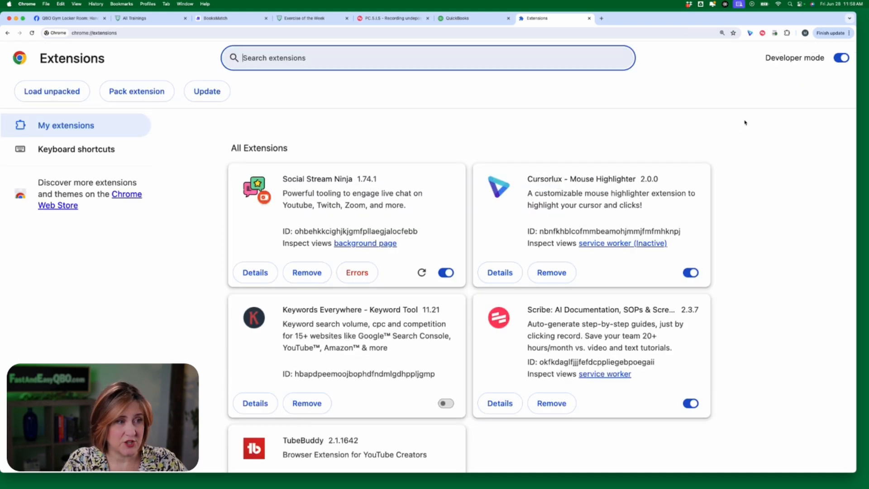
pyautogui.scroll(-3, 648, 265)
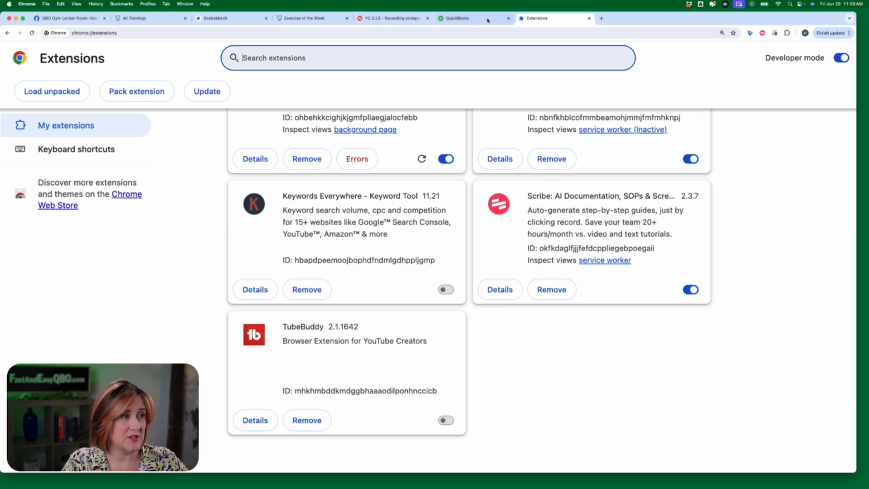
# - Go back to the Scribe guide and launch Guide Me from step 2 to follow the instructions alongside QuickBooks
pyautogui.click(388, 19)
pyautogui.scroll(-1, 511, 200)
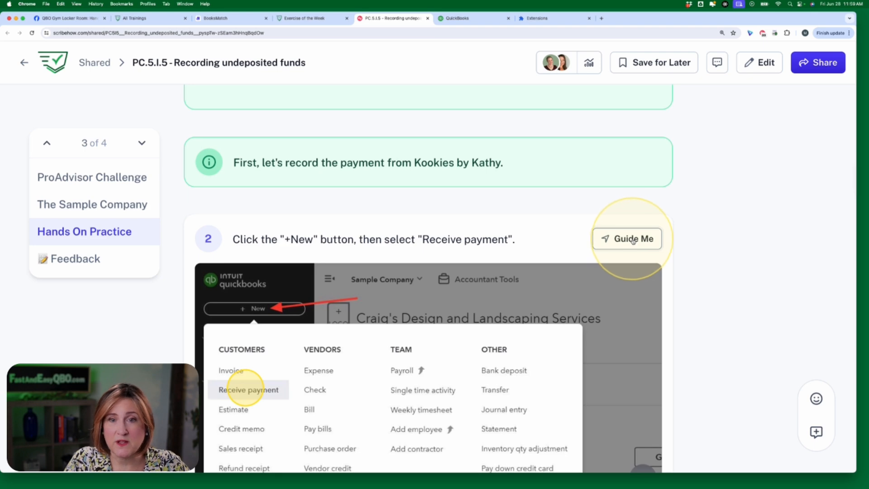
pyautogui.scroll(-1, 633, 239)
pyautogui.click(633, 240)
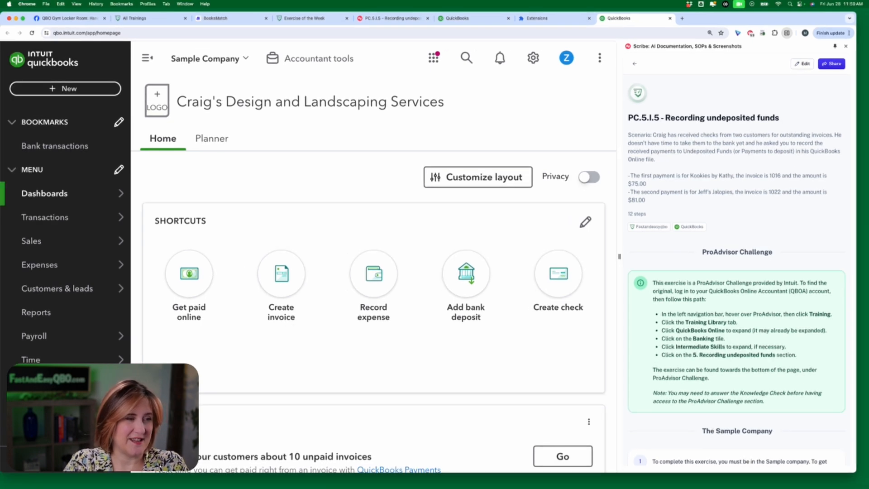
# - Bring the guide beside QuickBooks to step 2 and open a new Receive Payment form in the sample company
pyautogui.scroll(-15, 679, 193)
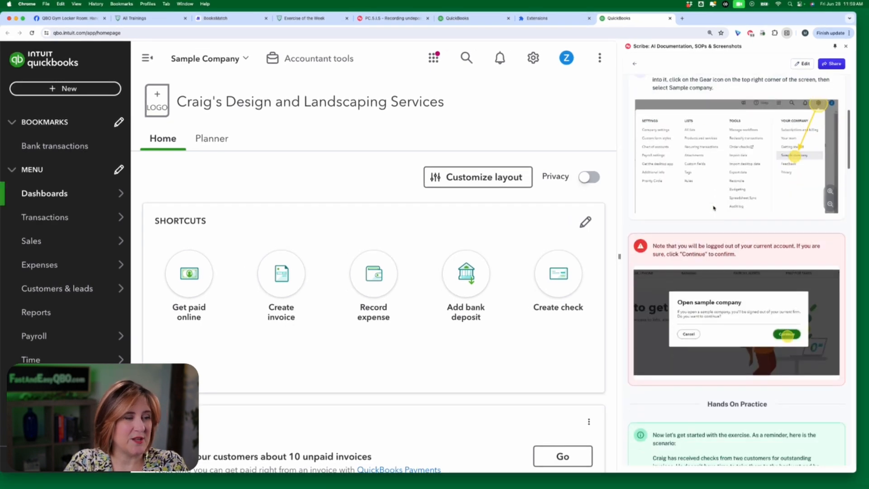
pyautogui.scroll(-5, 713, 208)
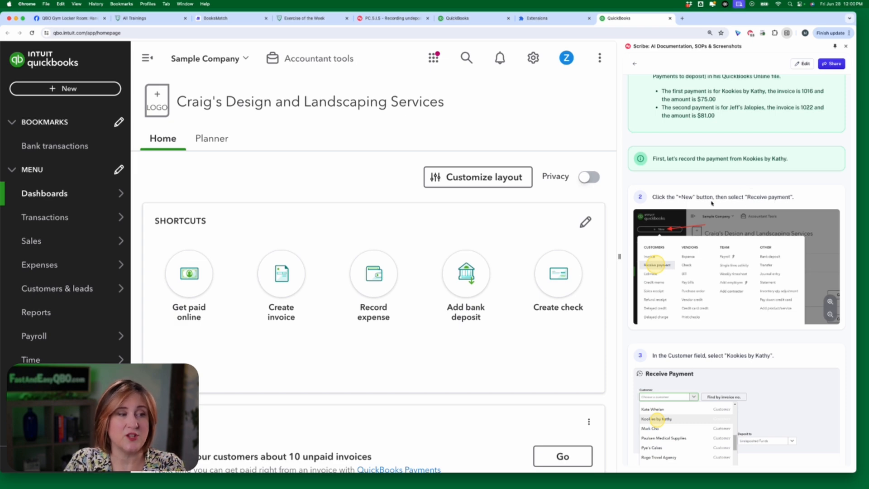
pyautogui.scroll(-2, 770, 205)
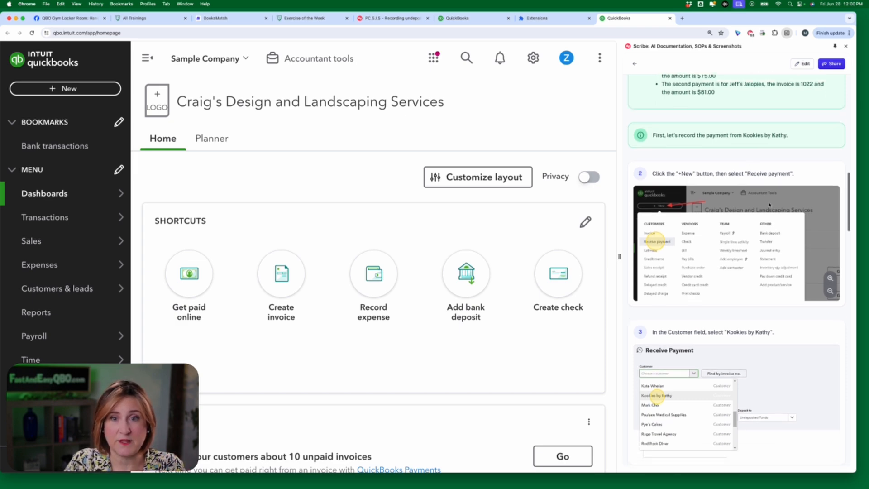
pyautogui.scroll(-1, 233, 171)
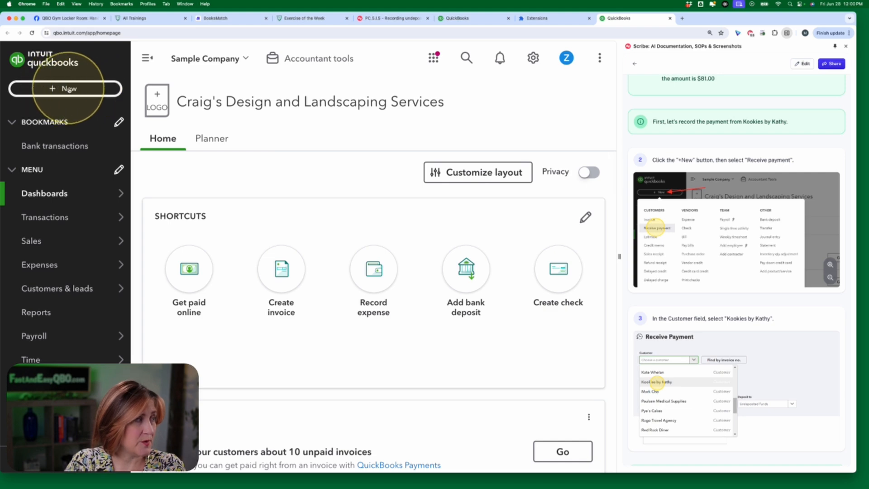
pyautogui.click(71, 89)
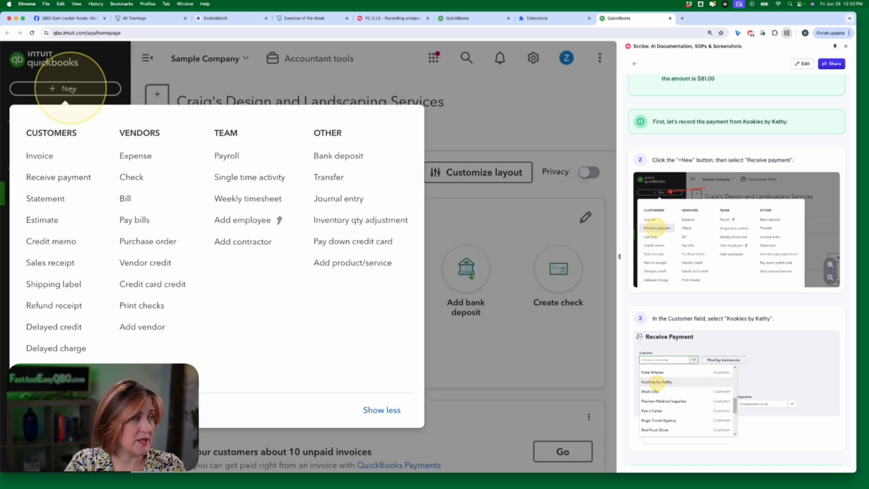
pyautogui.click(66, 177)
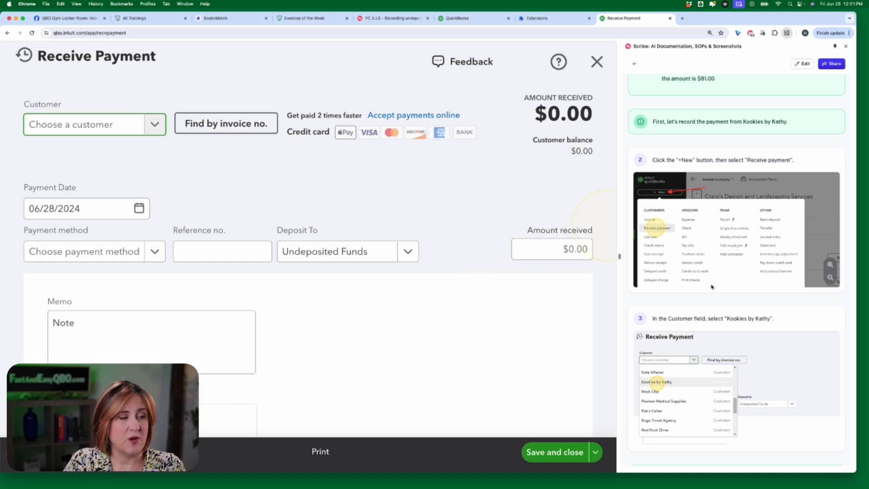
# - Advance the guide to step 3 and select Kookies by Kathy as the customer on the Receive Payment form
pyautogui.scroll(-3, 736, 297)
pyautogui.scroll(-3, 737, 298)
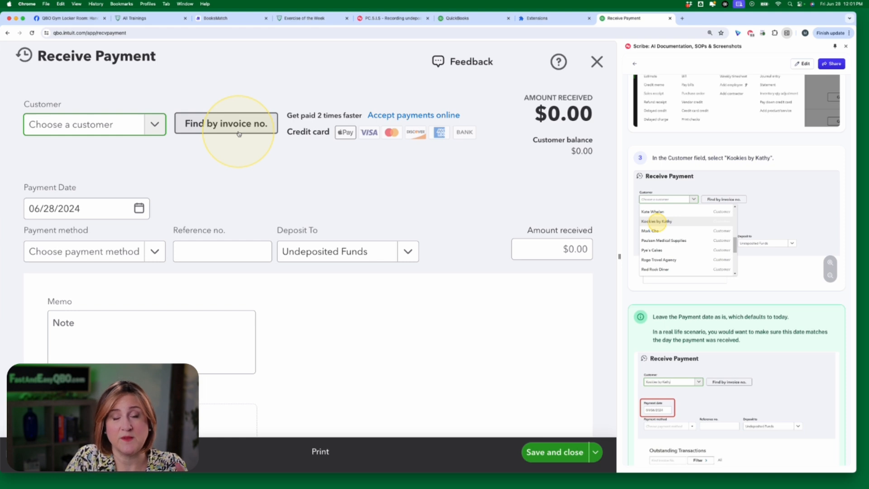
pyautogui.click(65, 129)
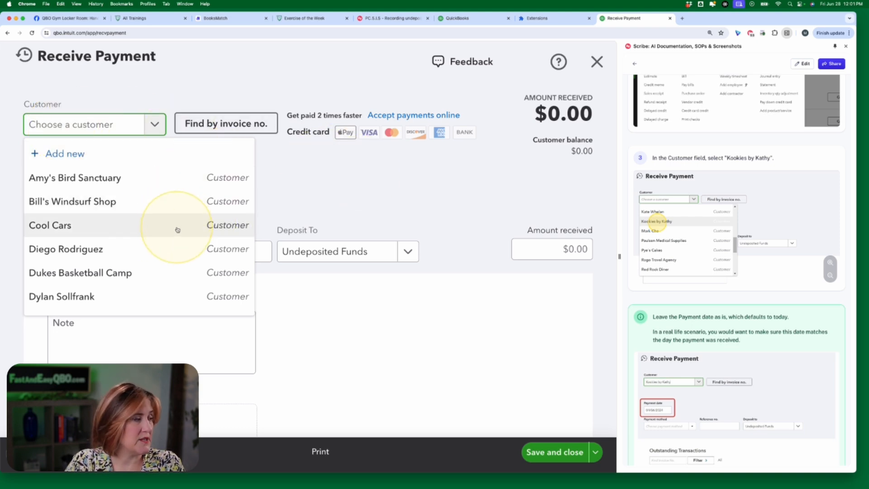
pyautogui.scroll(-5, 177, 230)
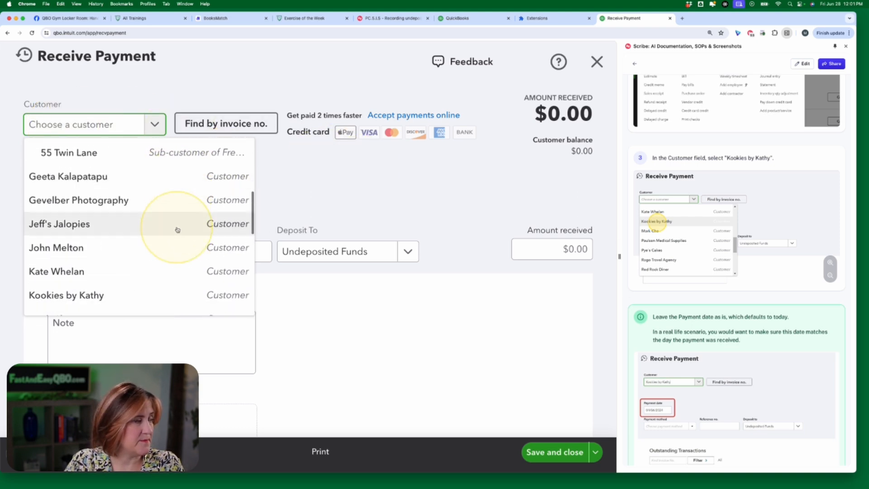
pyautogui.scroll(-2, 177, 229)
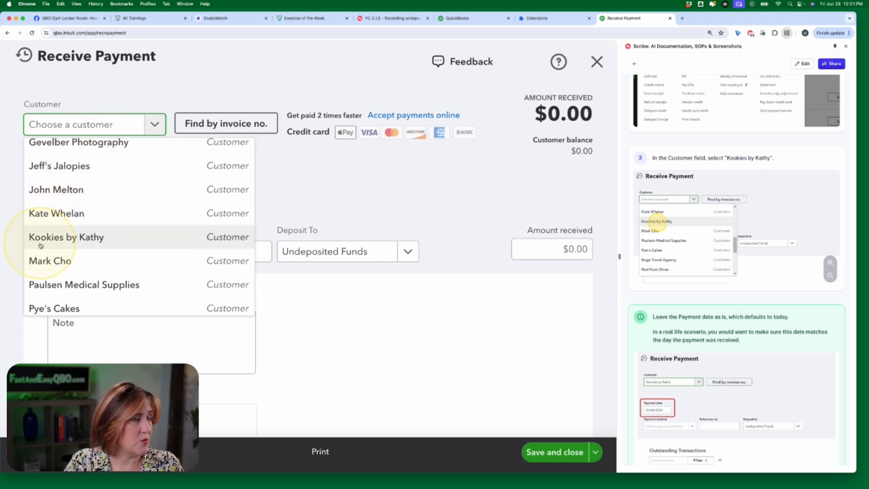
pyautogui.click(88, 239)
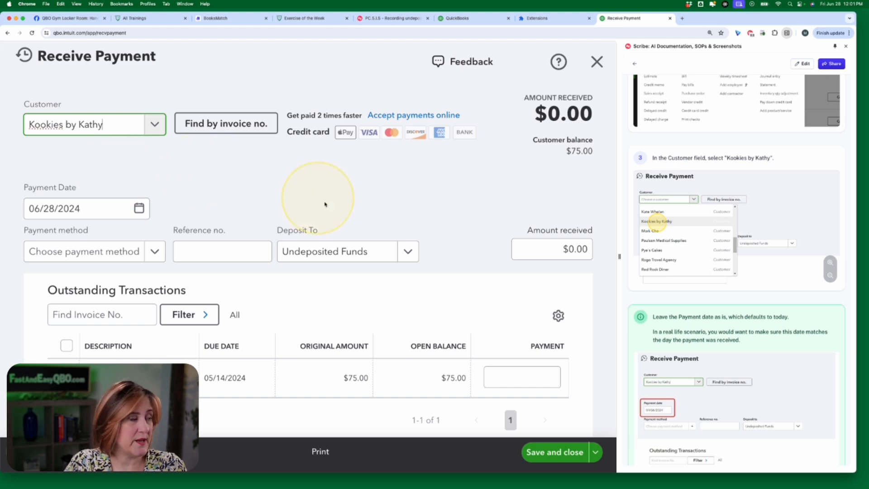
# - Follow the guide to step 4 and set the payment method to Check for the Kookies by Kathy payment
pyautogui.scroll(-3, 347, 227)
pyautogui.scroll(-2, 347, 227)
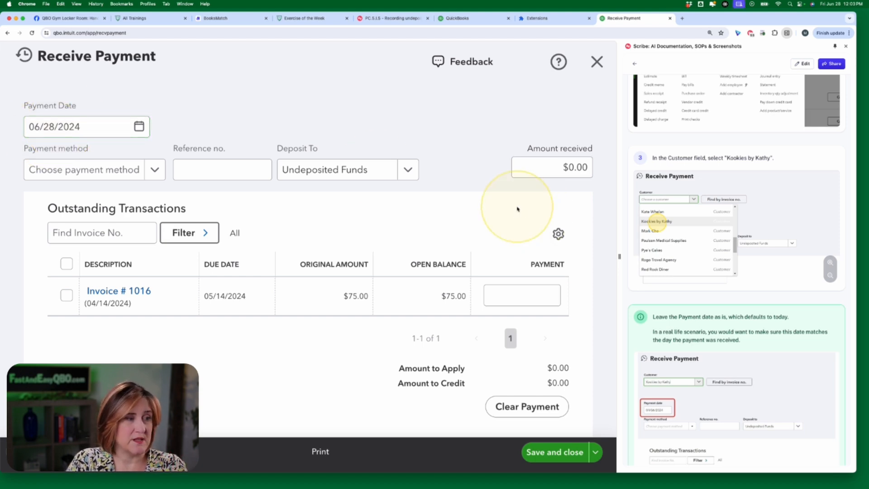
pyautogui.scroll(-5, 725, 232)
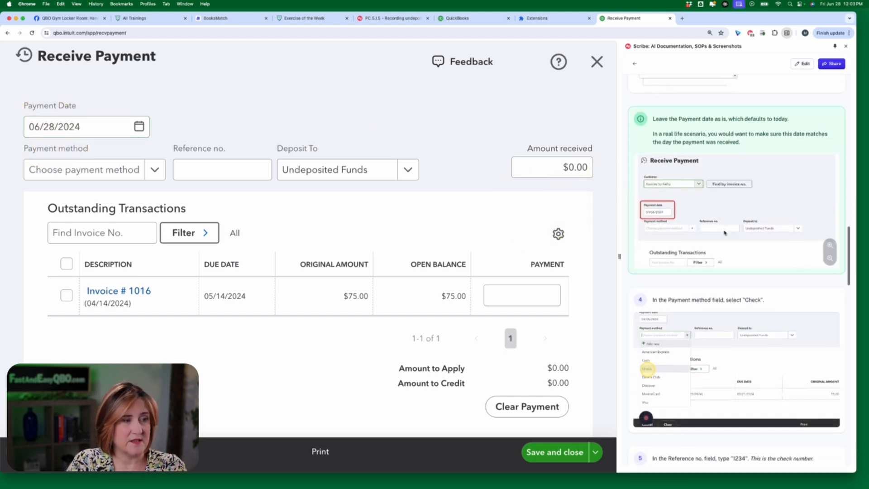
pyautogui.scroll(-3, 718, 201)
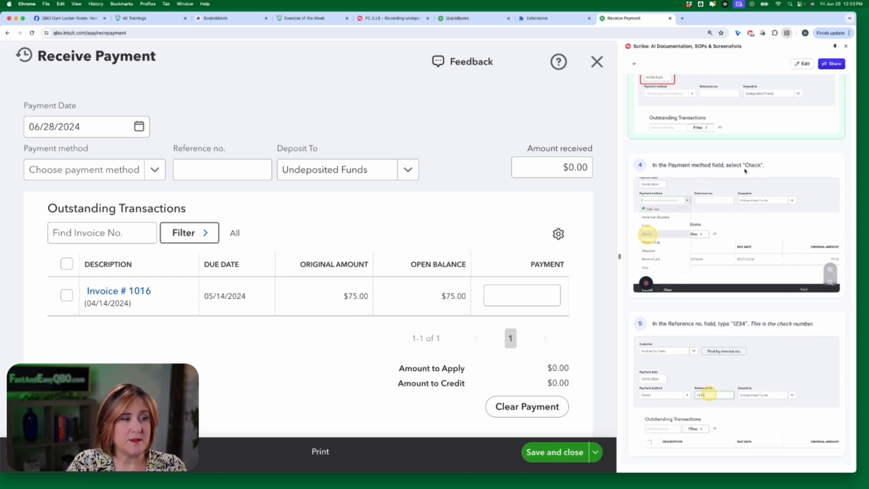
pyautogui.click(172, 175)
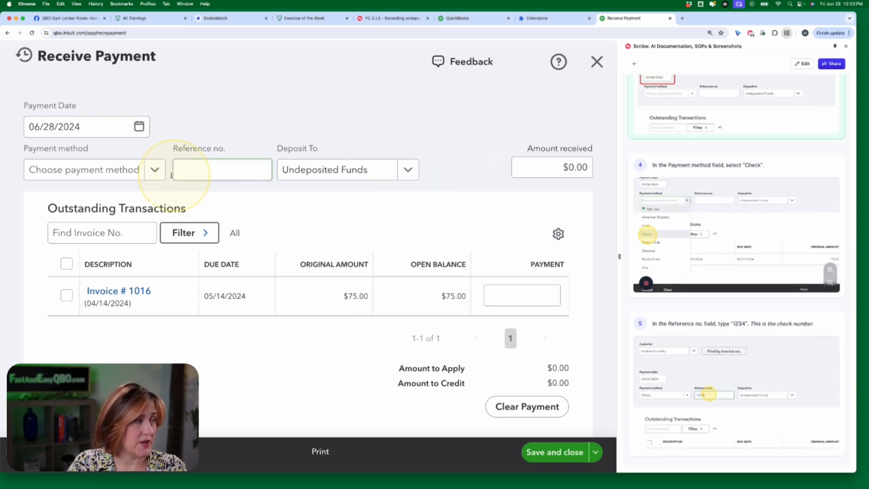
pyautogui.click(154, 170)
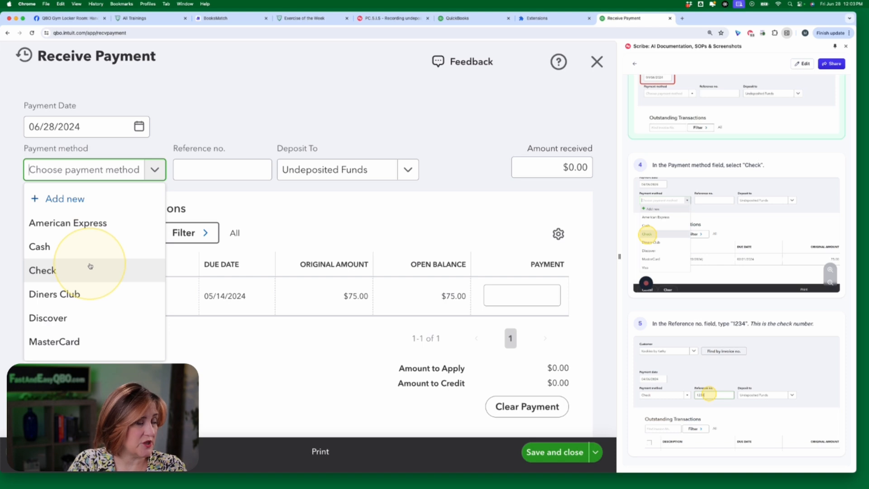
pyautogui.click(90, 267)
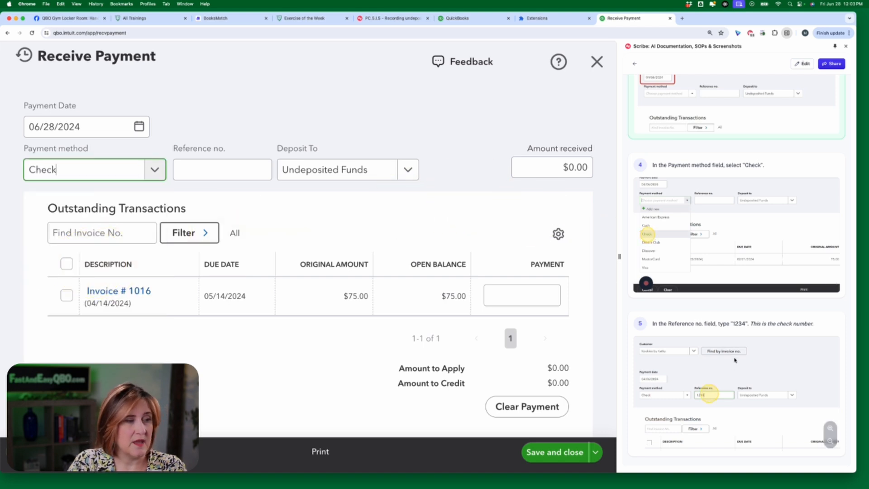
# - Advance the guide to step 5 and enter 1234 as the payment's reference number
pyautogui.scroll(-5, 734, 361)
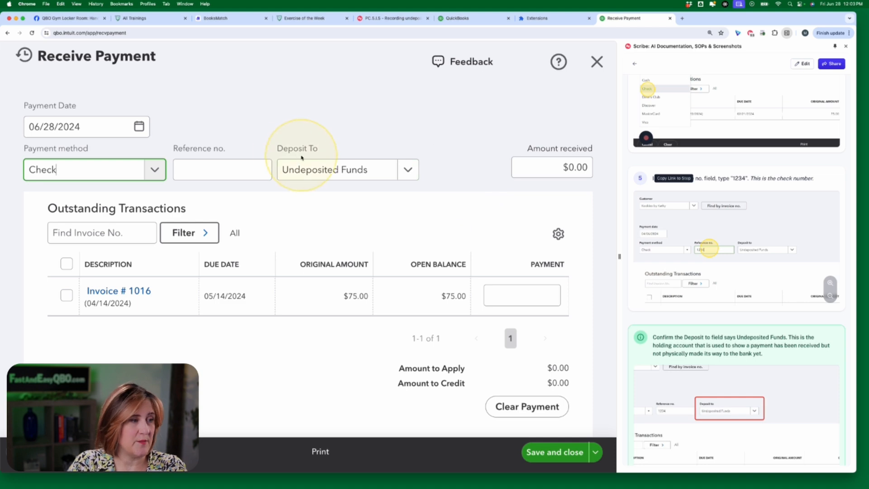
pyautogui.click(213, 165)
pyautogui.write('1')
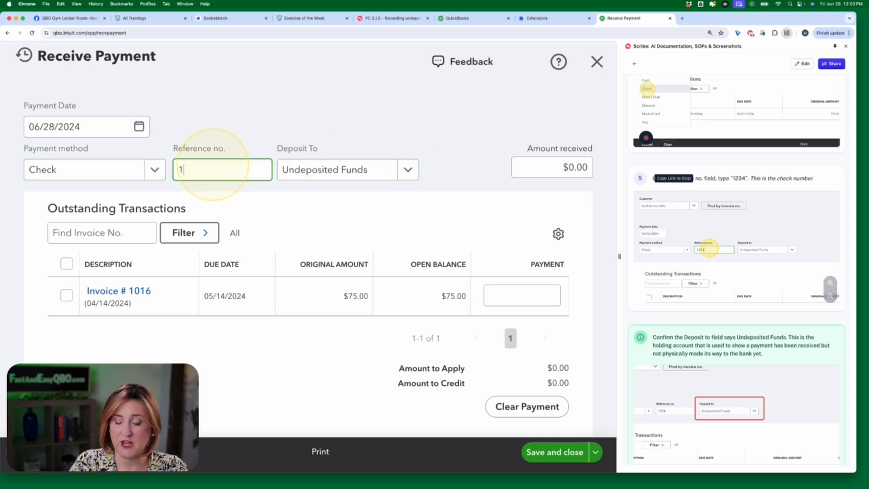
pyautogui.write('234')
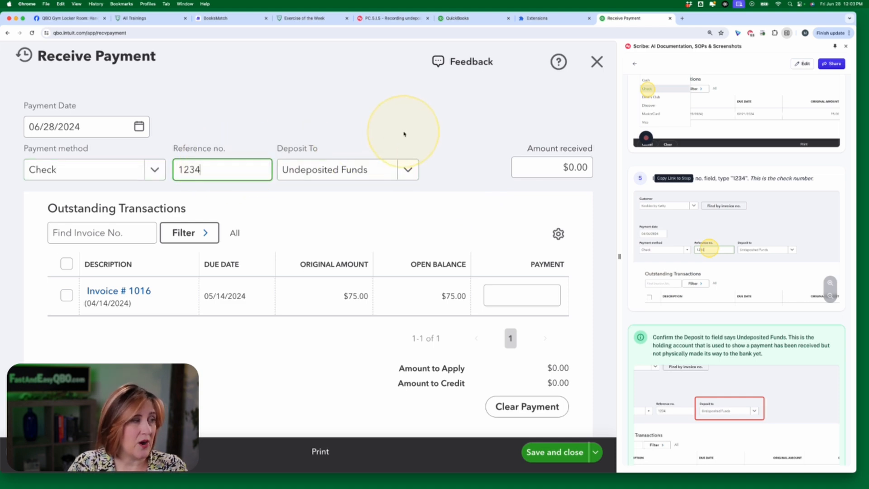
# - Review the exercise scenario in the guide, continue to step 6, and apply the payment to Invoice # 1016
pyautogui.scroll(15, 753, 196)
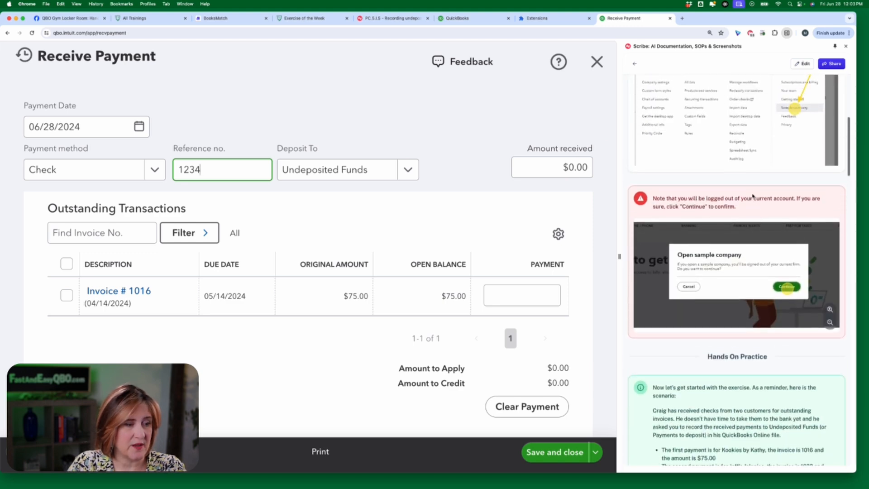
pyautogui.scroll(-5, 752, 196)
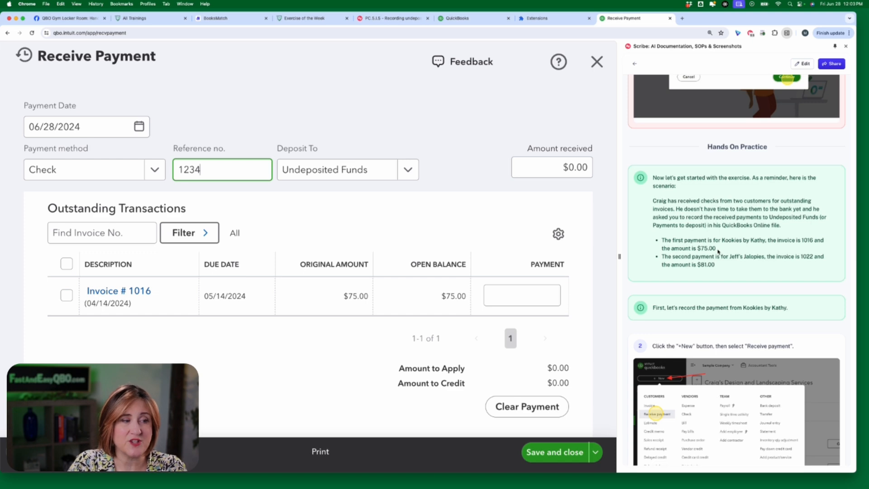
pyautogui.scroll(-10, 730, 268)
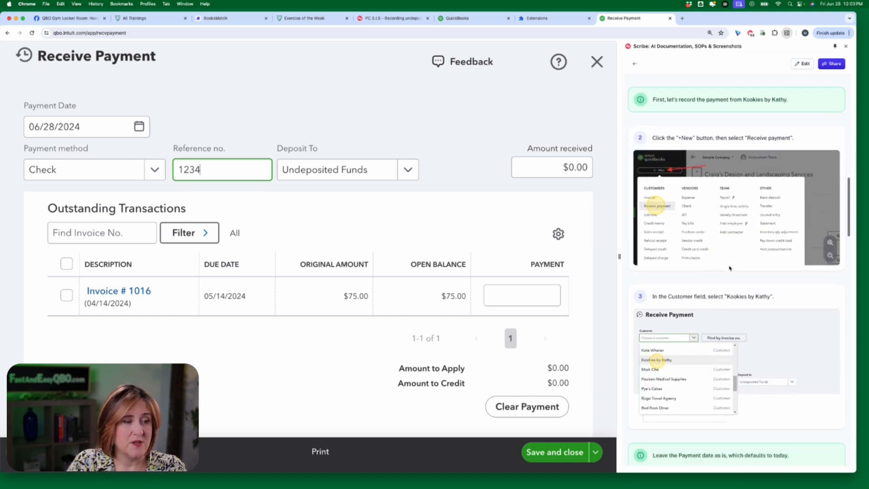
pyautogui.scroll(-15, 729, 268)
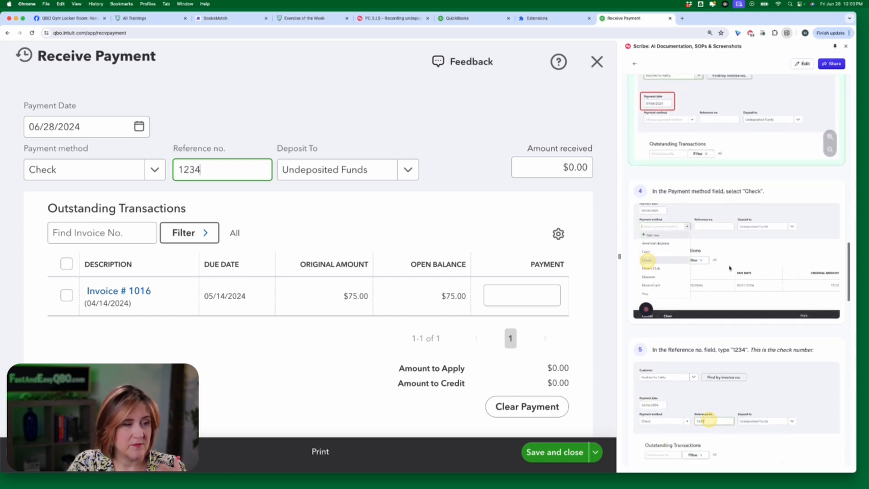
pyautogui.scroll(-2, 729, 268)
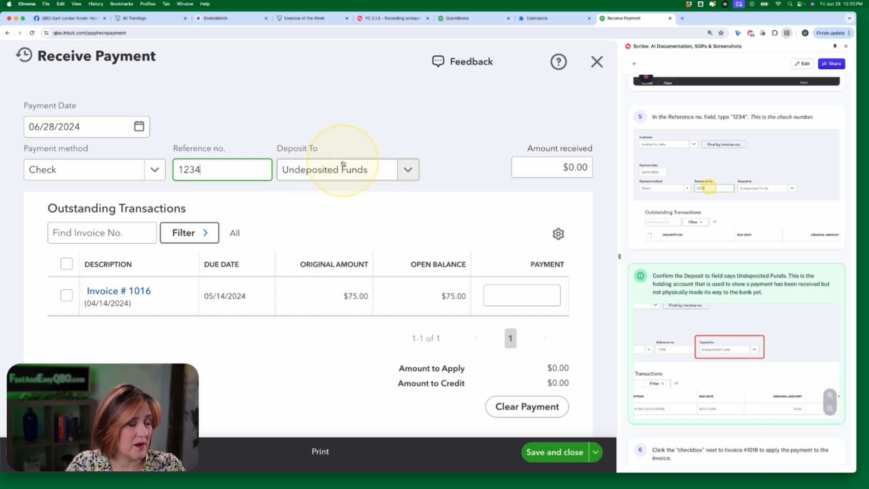
pyautogui.scroll(-5, 727, 326)
pyautogui.scroll(-3, 706, 324)
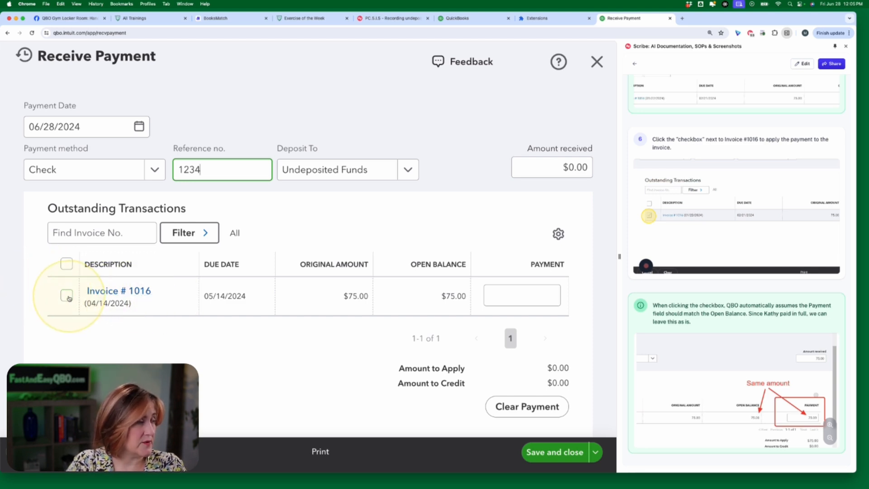
pyautogui.click(67, 296)
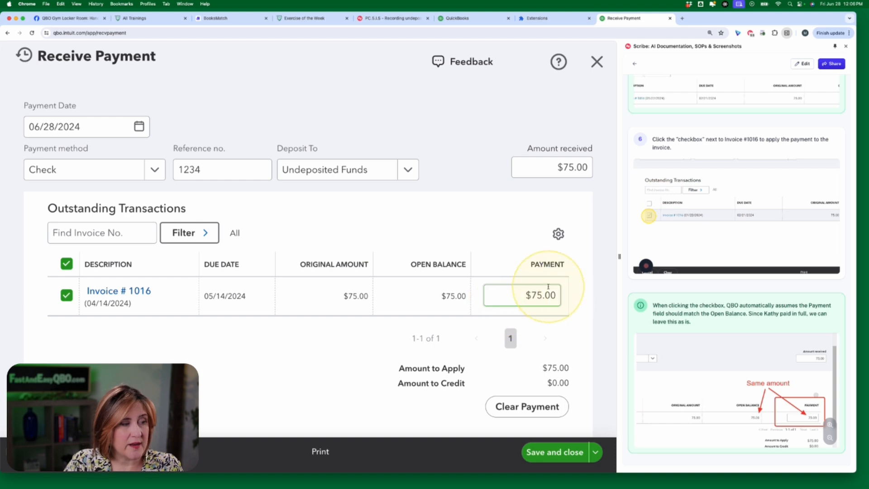
# - Compare the payment applied to Invoice # 1016 with the Amount received and the guide's note on matching amounts
pyautogui.click(523, 302)
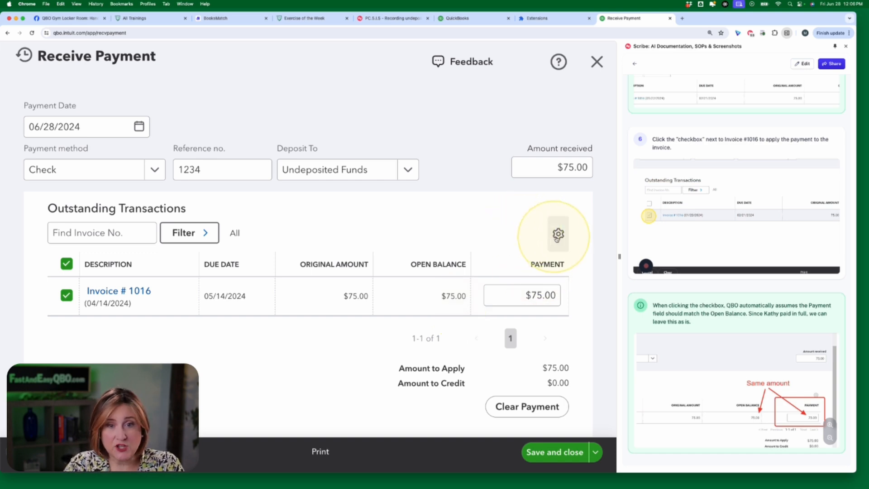
pyautogui.click(517, 295)
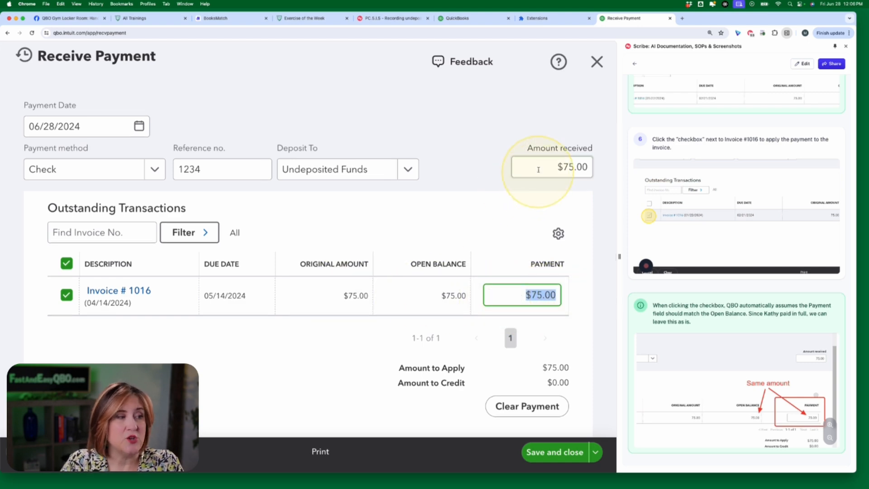
pyautogui.click(559, 164)
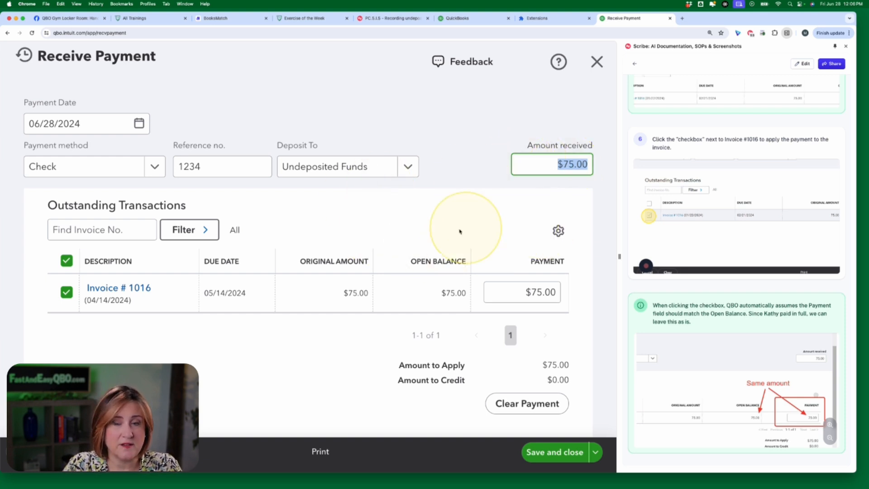
pyautogui.click(725, 301)
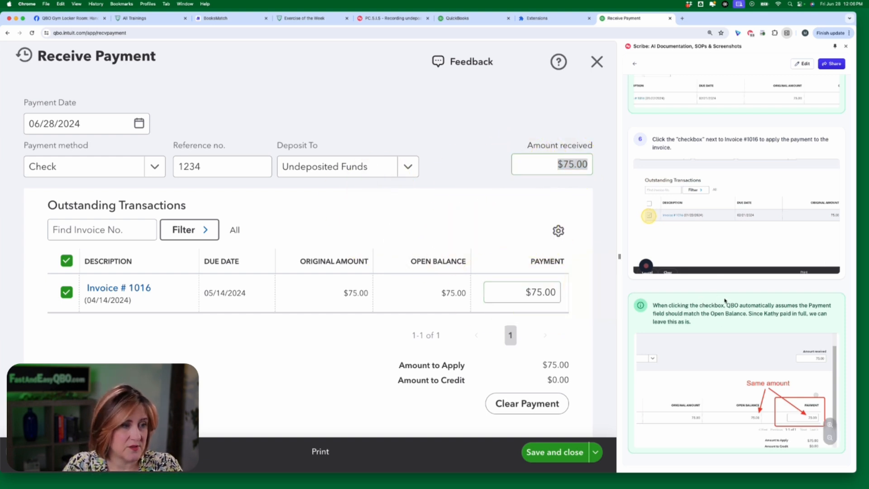
# - Widen the guide beside the form, read on to step 7, and save the Kookies by Kathy payment with Save and new
pyautogui.scroll(-5, 761, 318)
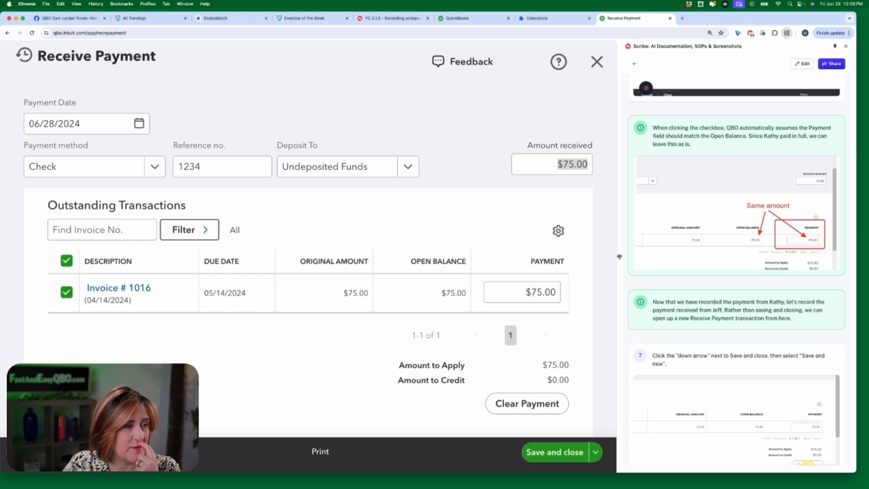
pyautogui.moveTo(619, 256); pyautogui.dragTo(583, 255)
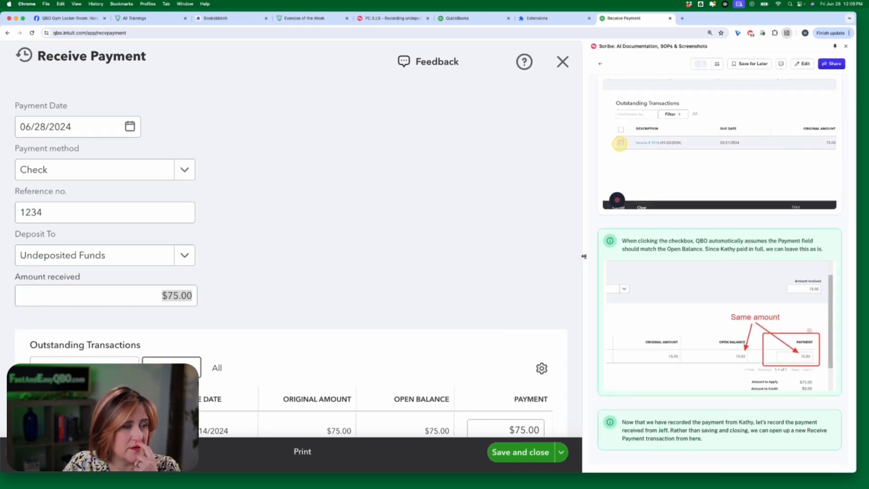
pyautogui.scroll(-5, 737, 259)
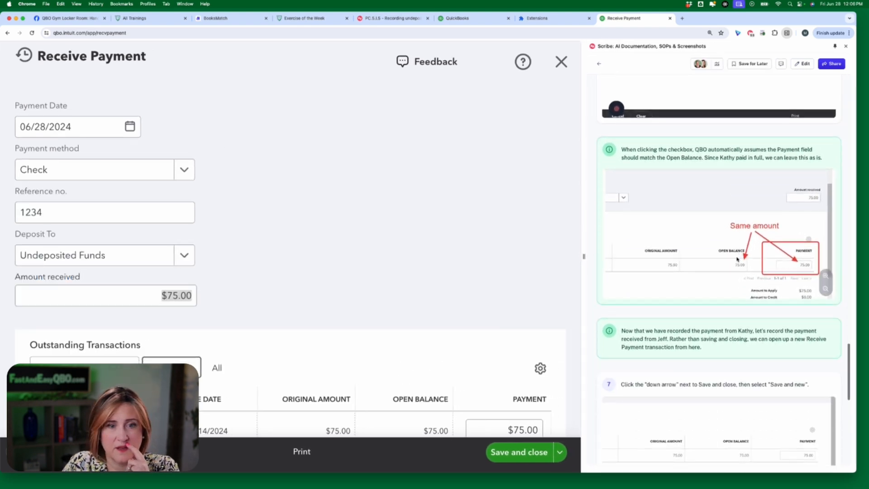
pyautogui.scroll(1, 737, 260)
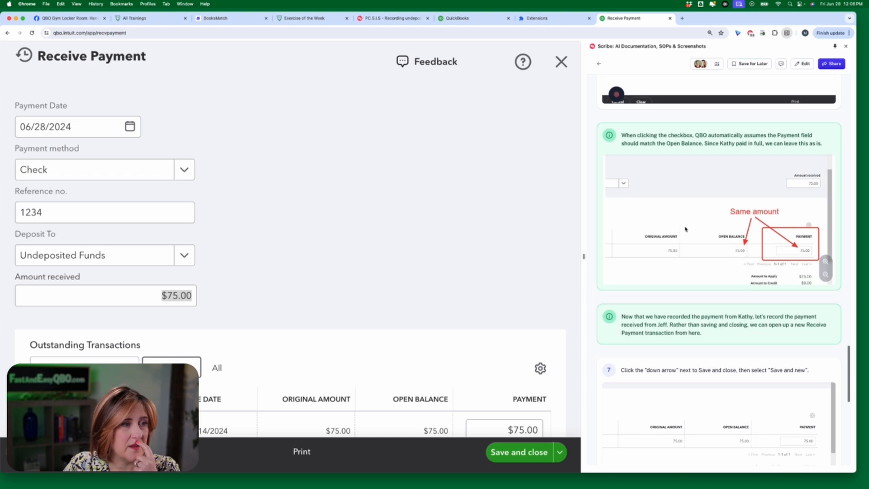
pyautogui.scroll(-1, 677, 132)
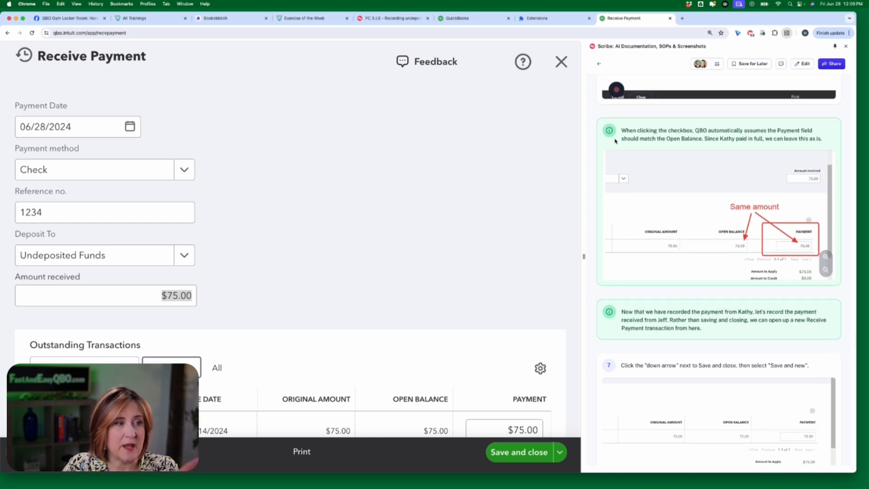
pyautogui.scroll(-1, 691, 140)
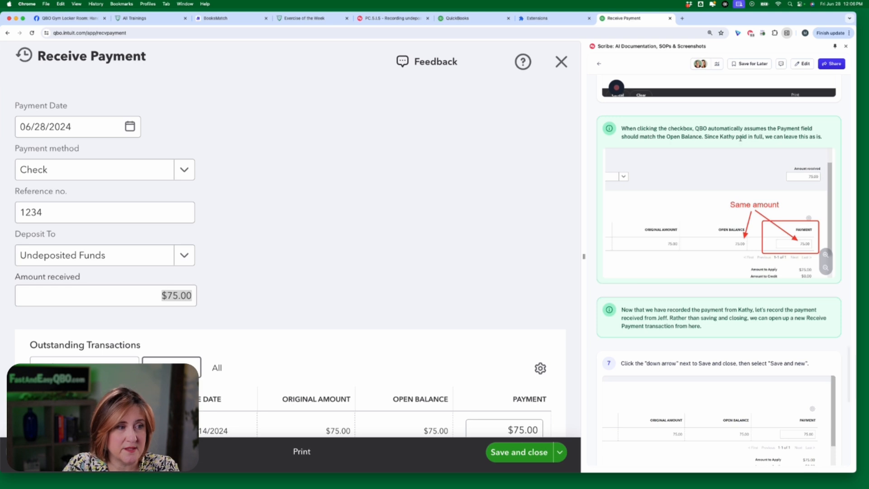
pyautogui.scroll(-4, 788, 144)
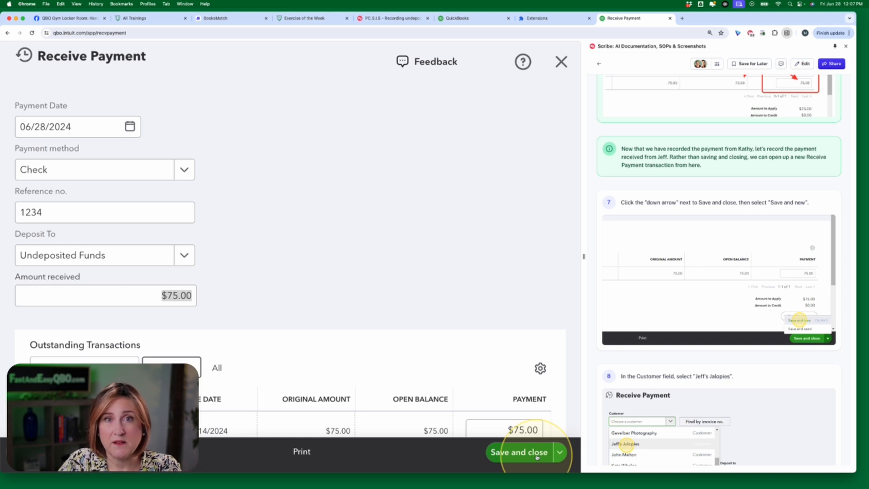
pyautogui.click(560, 452)
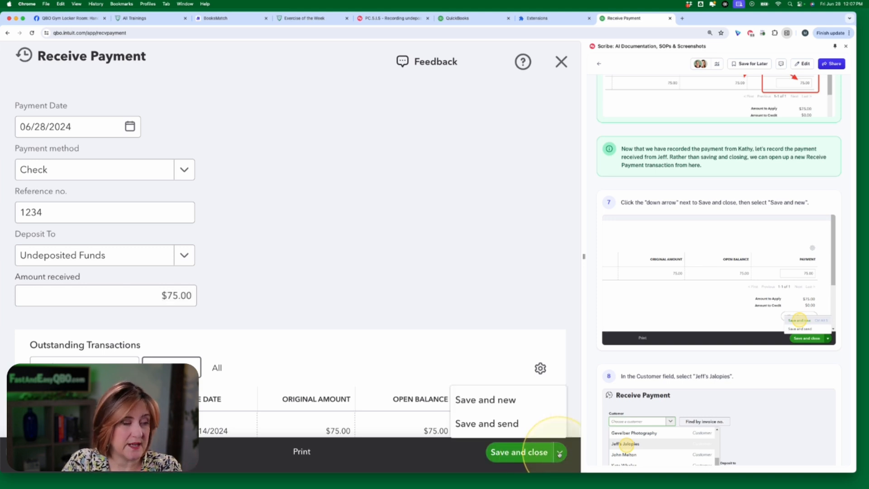
pyautogui.click(492, 404)
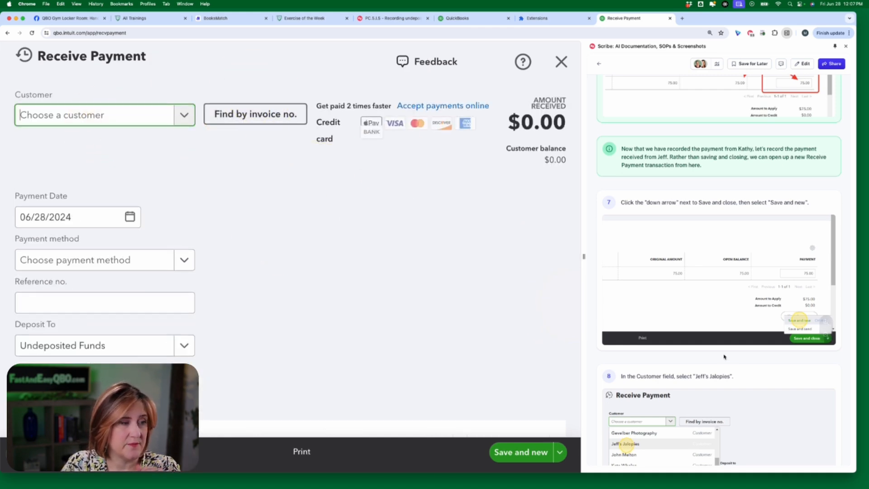
# - Advance the guide to step 8 and choose Jeff's Jalopies as the customer on the new Receive Payment form
pyautogui.scroll(-3, 737, 354)
pyautogui.scroll(-5, 737, 353)
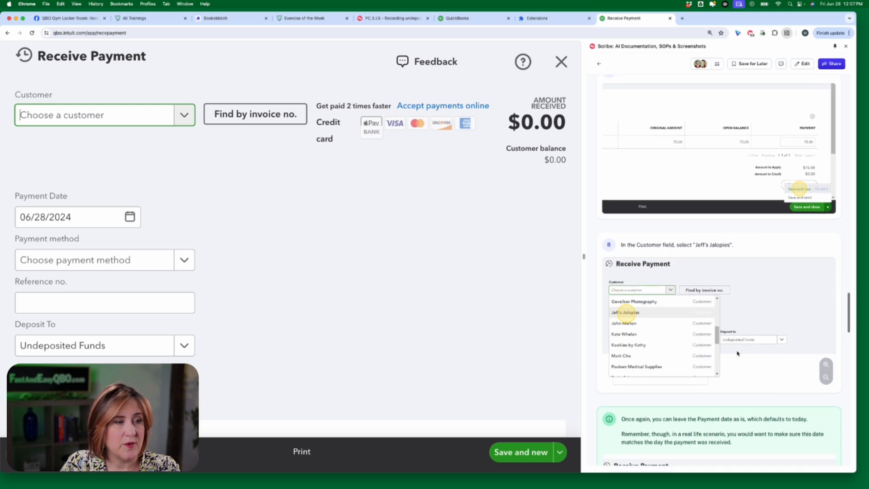
pyautogui.scroll(4, 738, 354)
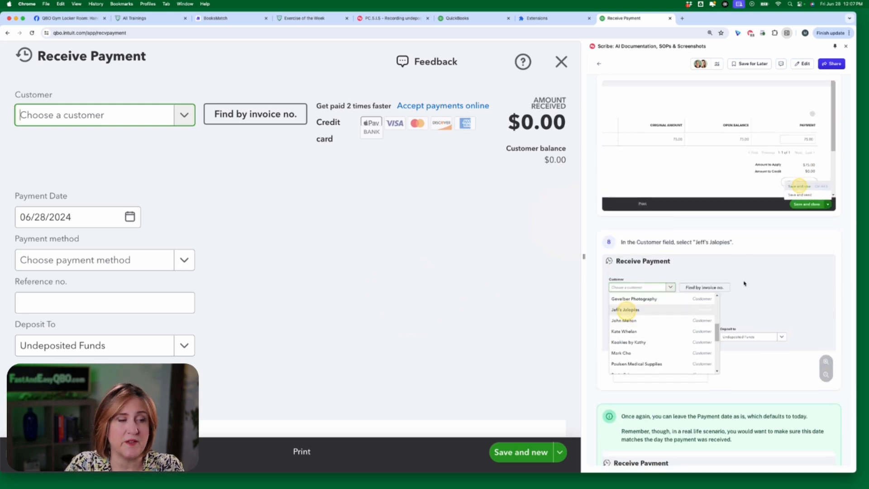
pyautogui.click(313, 259)
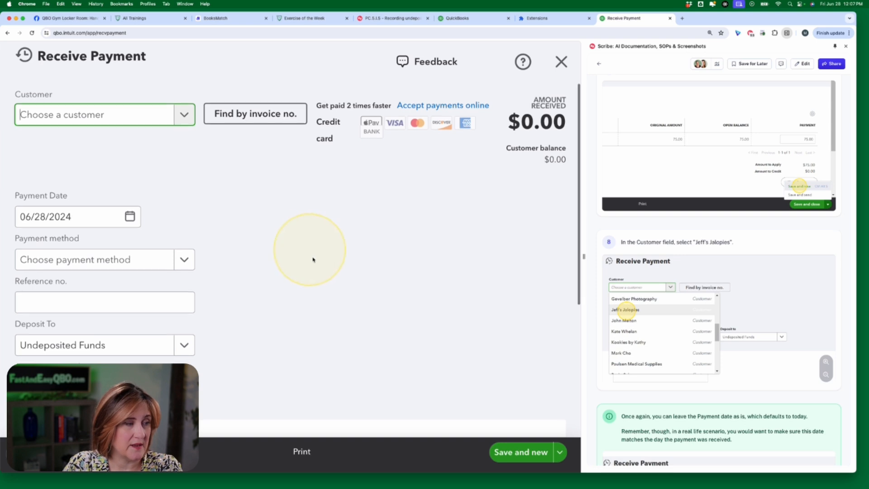
pyautogui.click(82, 114)
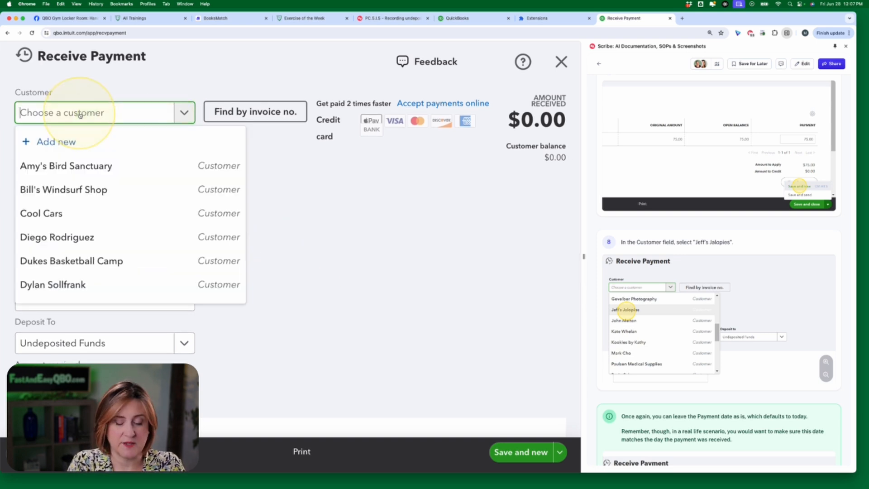
pyautogui.write('jeff')
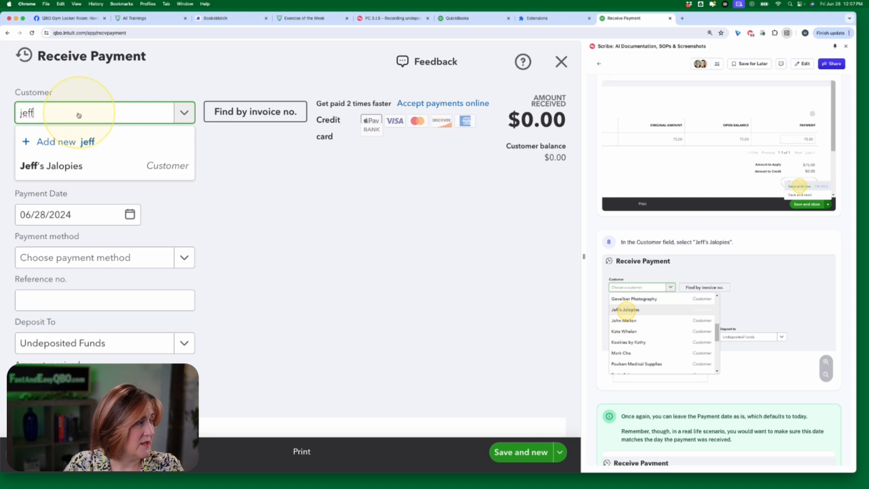
pyautogui.click(129, 166)
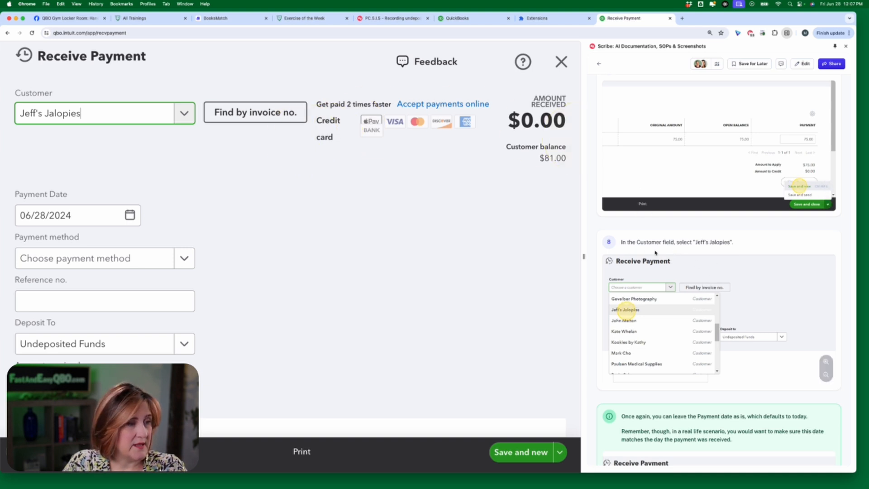
# - Read the guide through step 9, narrow it to widen the payment form, and set the payment method to Check
pyautogui.scroll(-5, 655, 253)
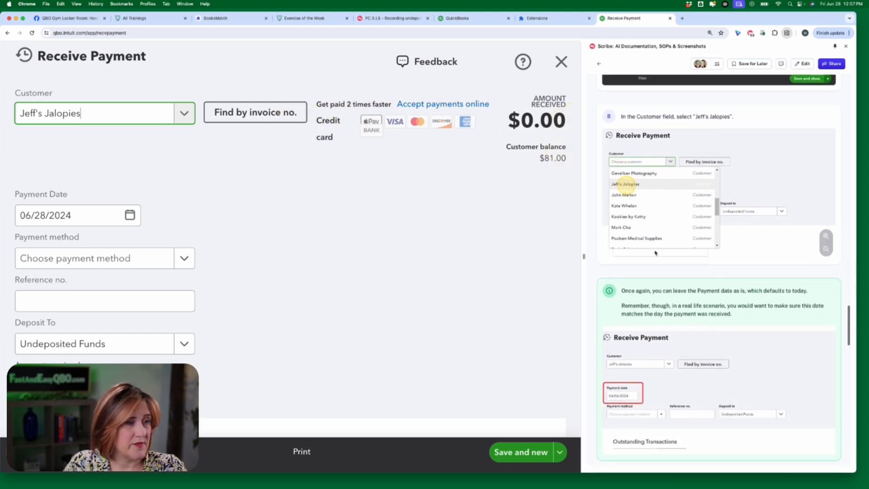
pyautogui.scroll(-7, 655, 253)
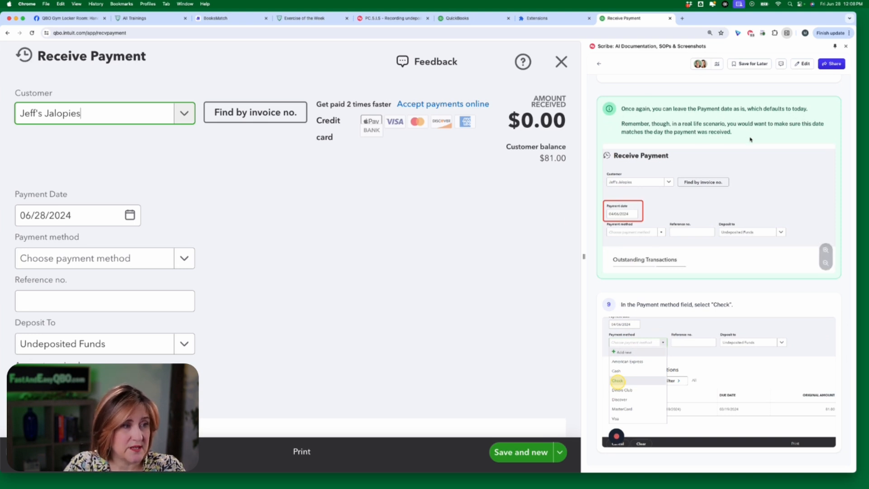
pyautogui.scroll(-1, 749, 138)
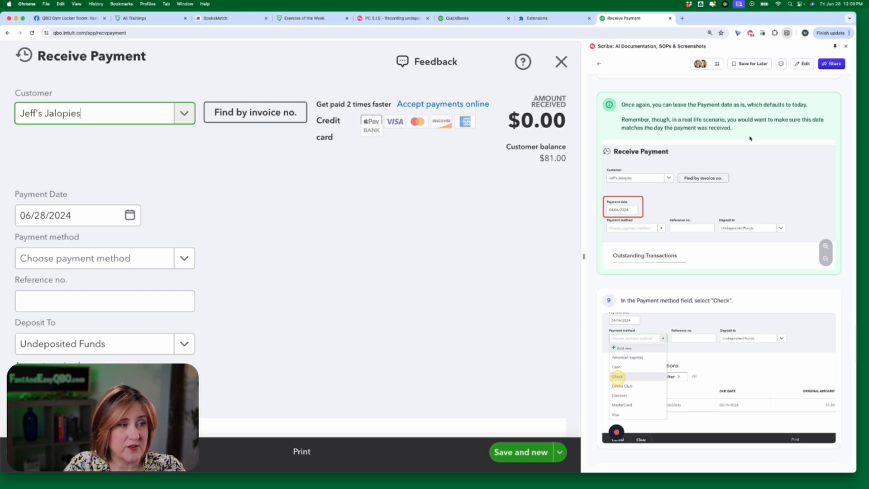
pyautogui.scroll(-5, 764, 144)
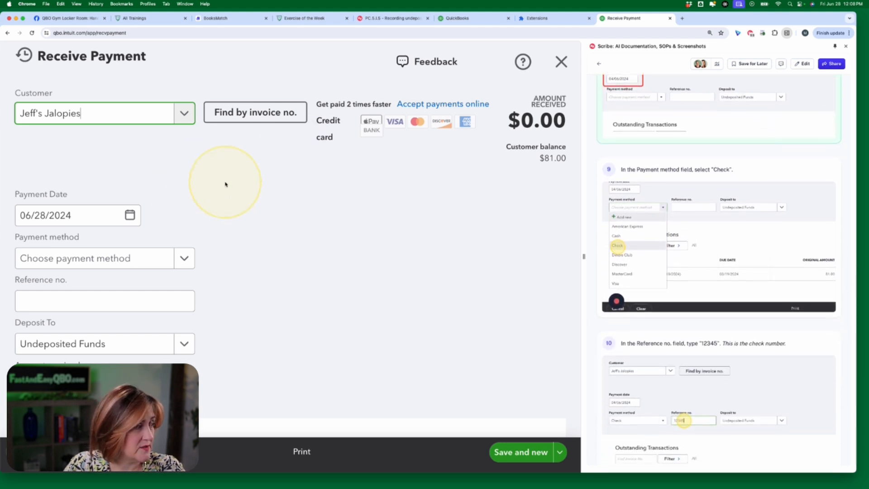
pyautogui.moveTo(583, 256); pyautogui.dragTo(619, 256)
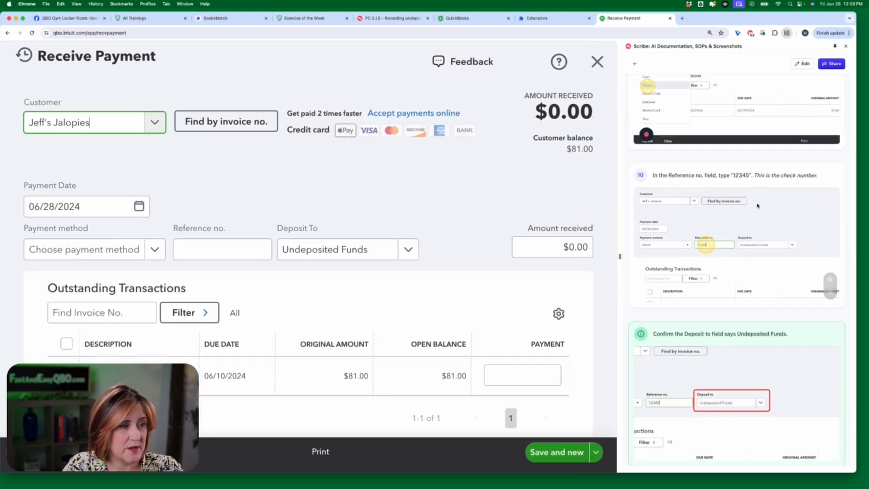
pyautogui.scroll(3, 760, 209)
pyautogui.scroll(5, 761, 213)
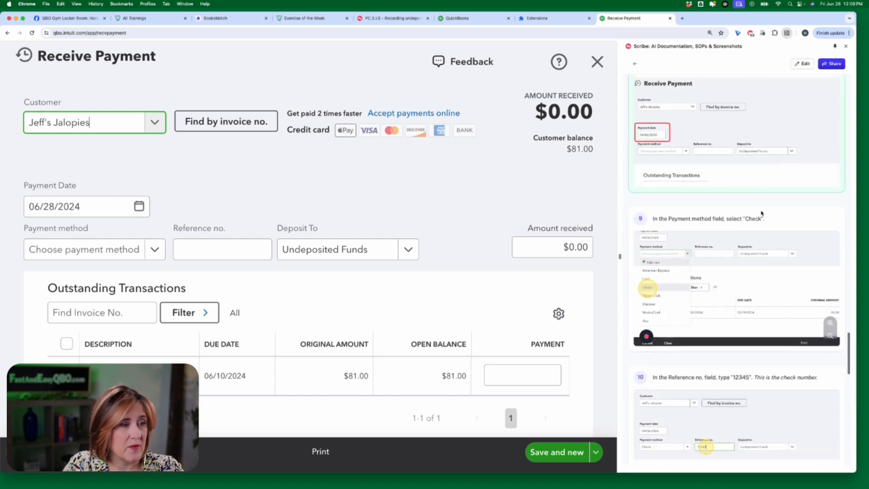
pyautogui.scroll(-3, 762, 212)
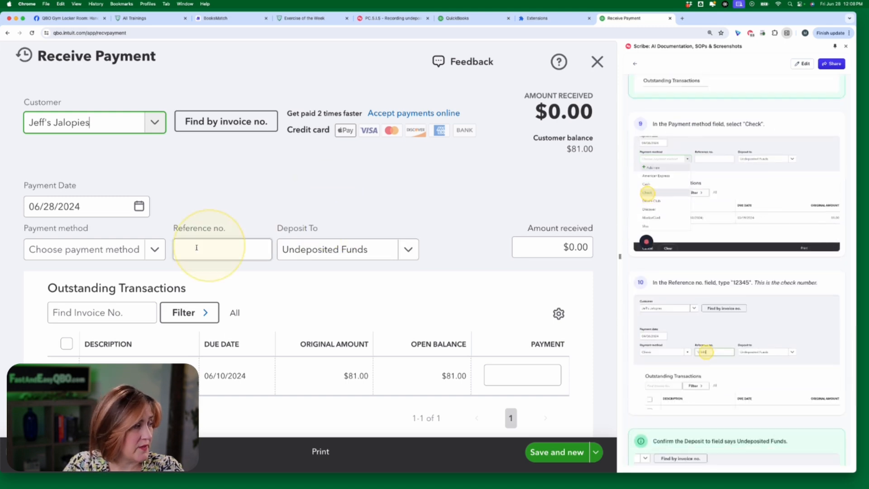
pyautogui.click(154, 249)
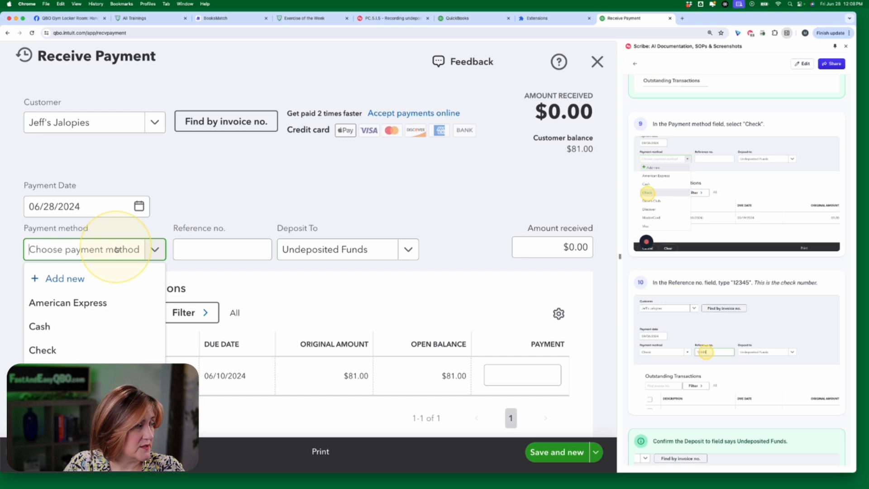
pyautogui.click(72, 349)
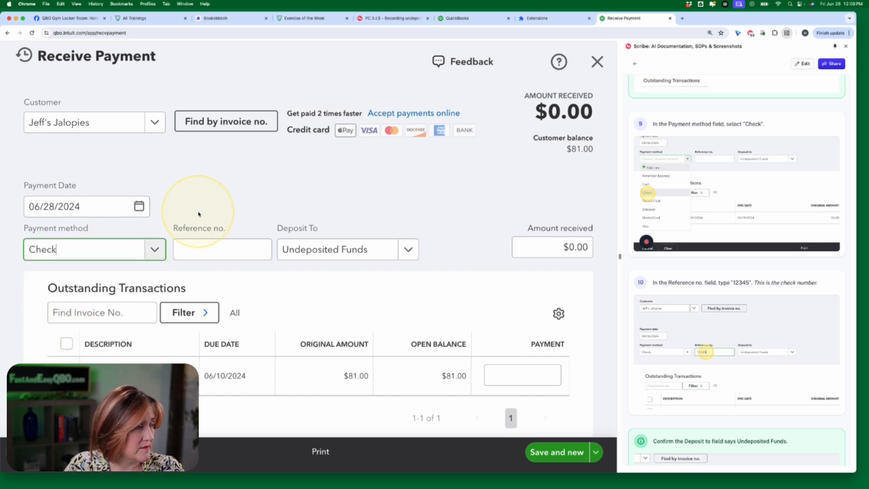
# - Enter 12345 as the reference number and check that Deposit To is set to Undeposited Funds, as the guide instructs
pyautogui.click(220, 249)
pyautogui.scroll(-3, 738, 317)
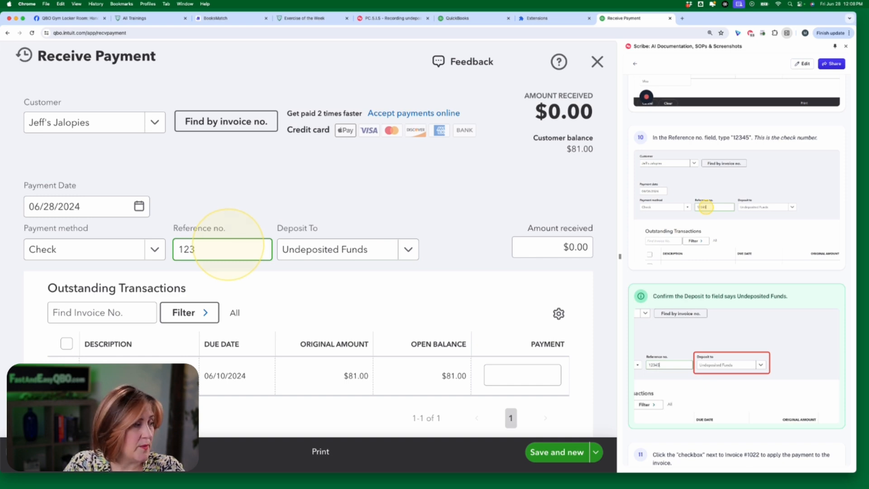
pyautogui.scroll(-1, 229, 244)
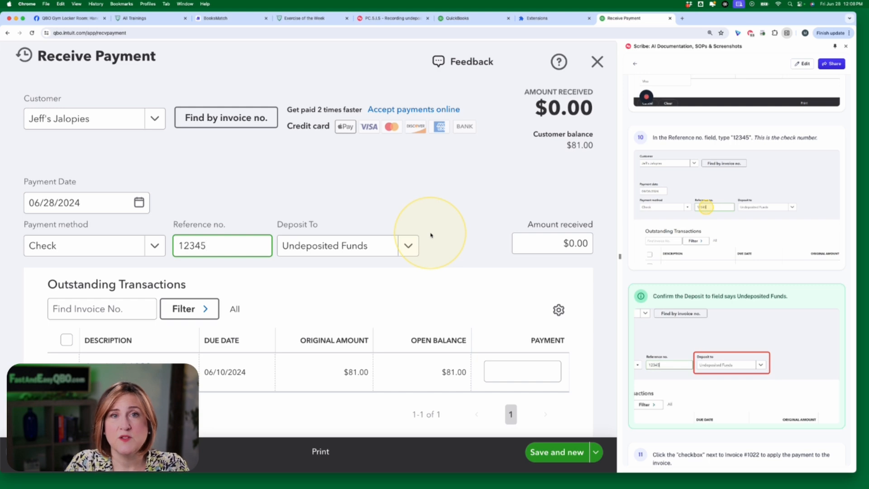
pyautogui.scroll(1, 430, 235)
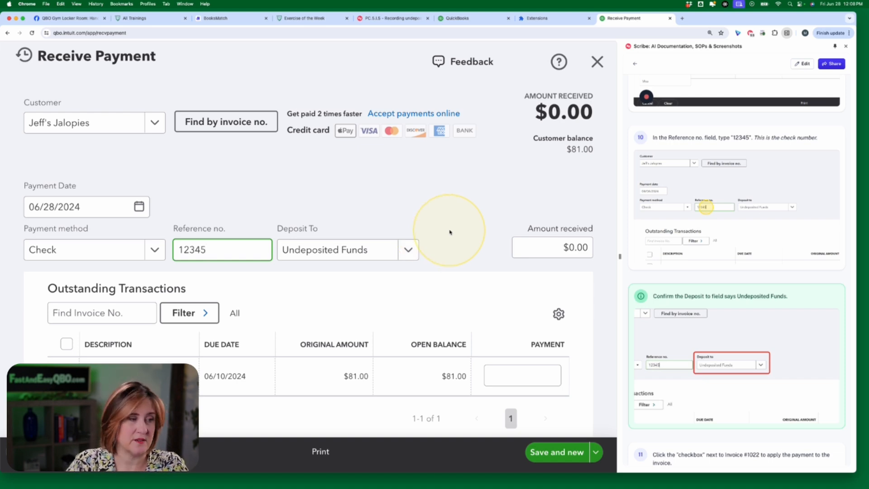
pyautogui.scroll(-3, 726, 330)
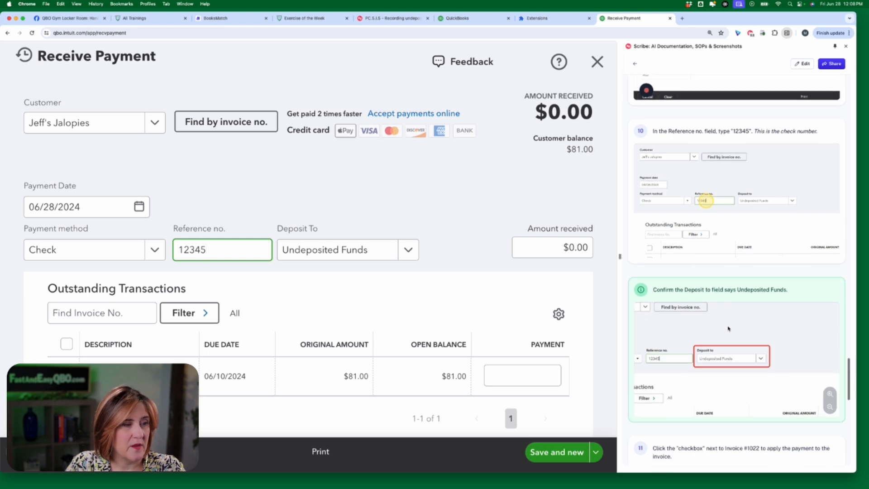
pyautogui.click(382, 223)
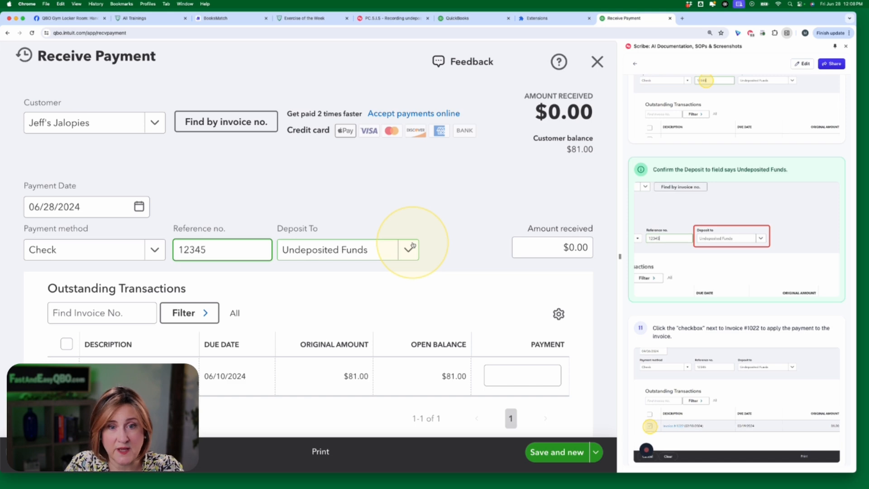
# - Read on to step 11 of the guide and apply the Jeff's Jalopies payment to Invoice # 1022
pyautogui.scroll(-3, 448, 265)
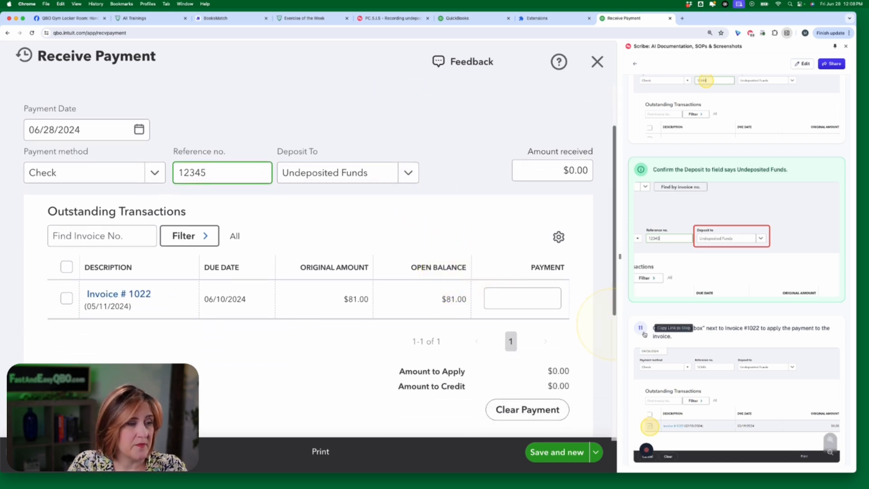
pyautogui.scroll(-1, 730, 349)
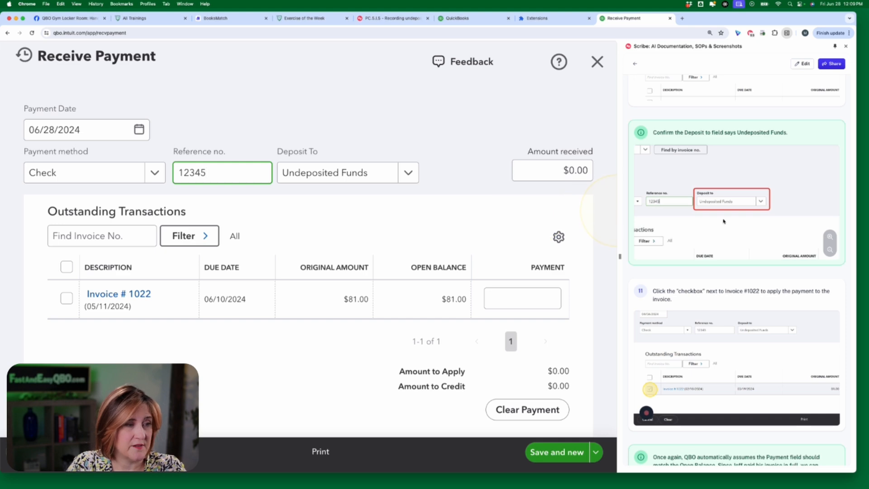
pyautogui.scroll(-5, 722, 276)
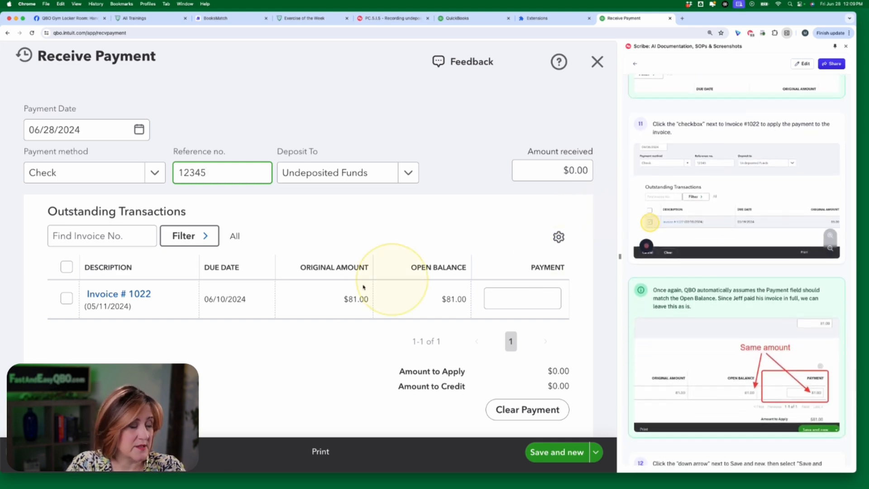
pyautogui.click(67, 299)
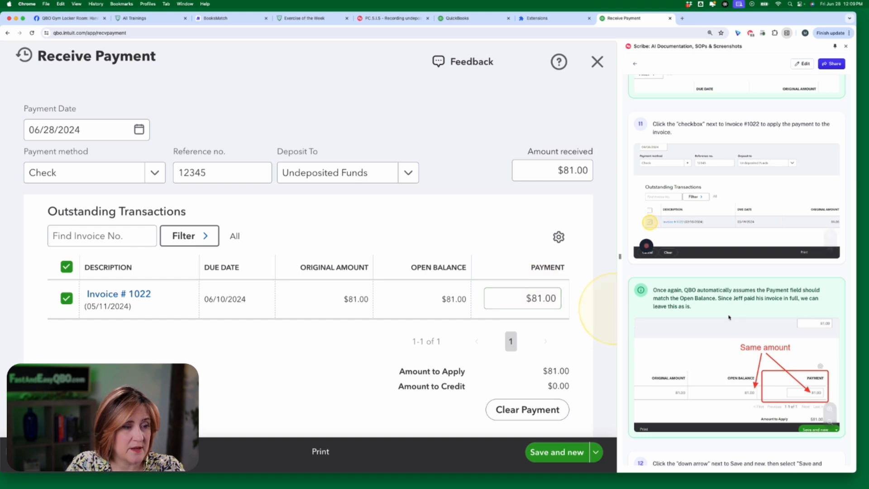
# - Continue the guide to step 12 and its closing notes, and save the Jeff's Jalopies payment with Save and close
pyautogui.scroll(-5, 728, 317)
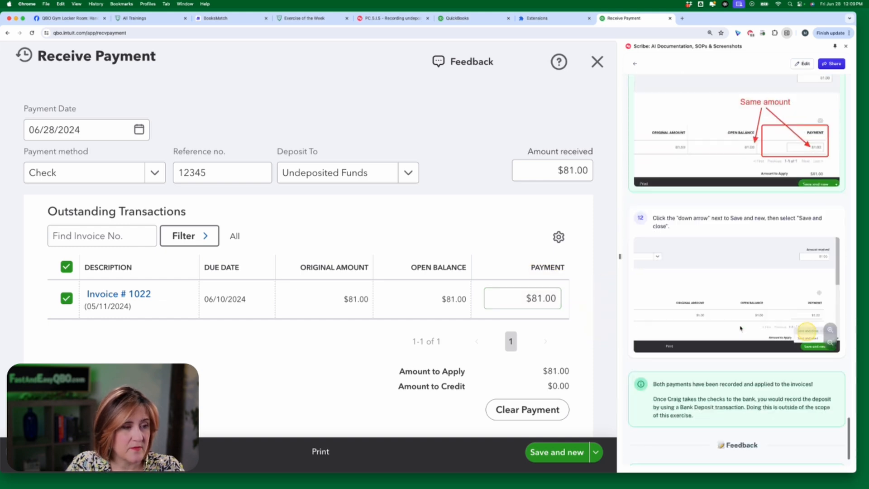
pyautogui.scroll(-2, 741, 328)
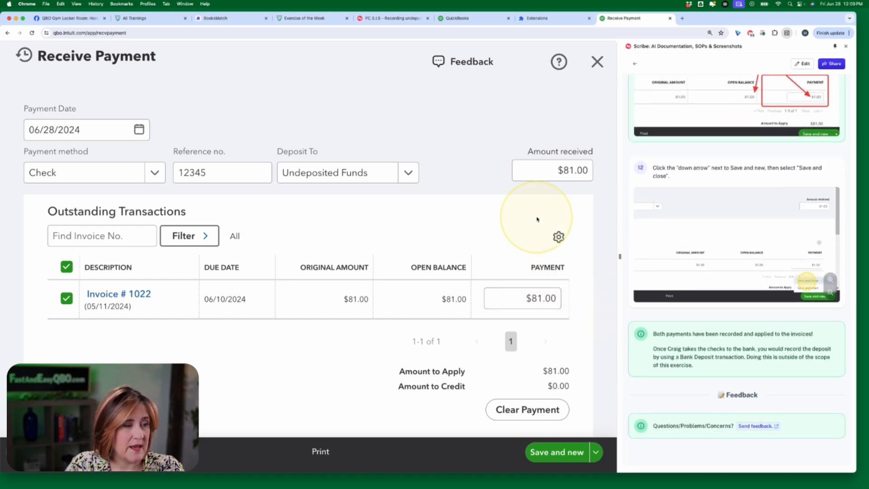
pyautogui.click(595, 452)
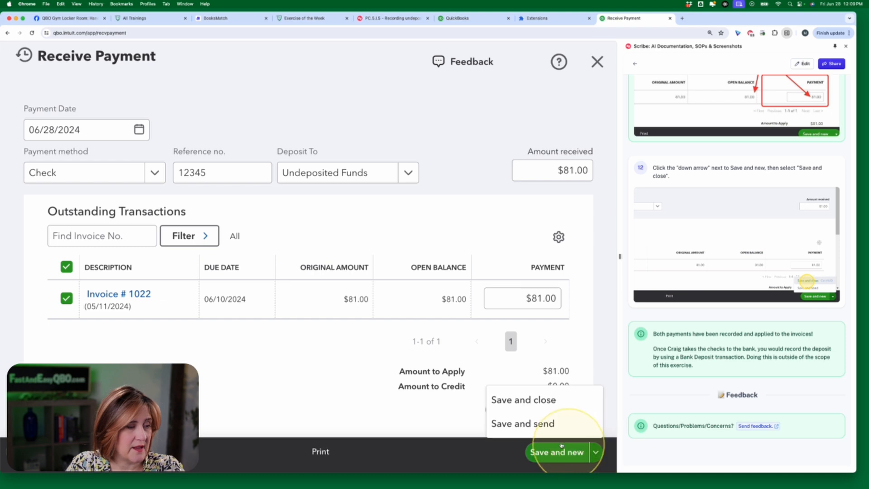
pyautogui.click(539, 400)
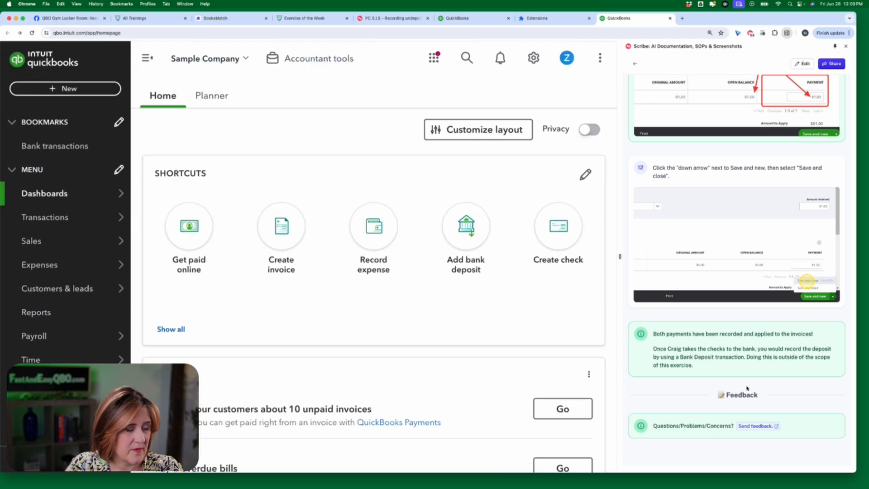
# - Open the list of all sales transactions in the sample company
pyautogui.click(548, 321)
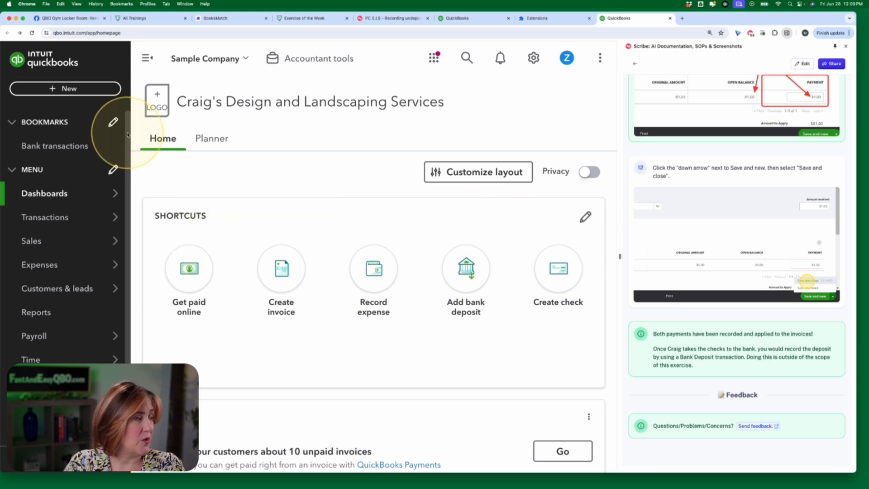
pyautogui.moveTo(57, 234)
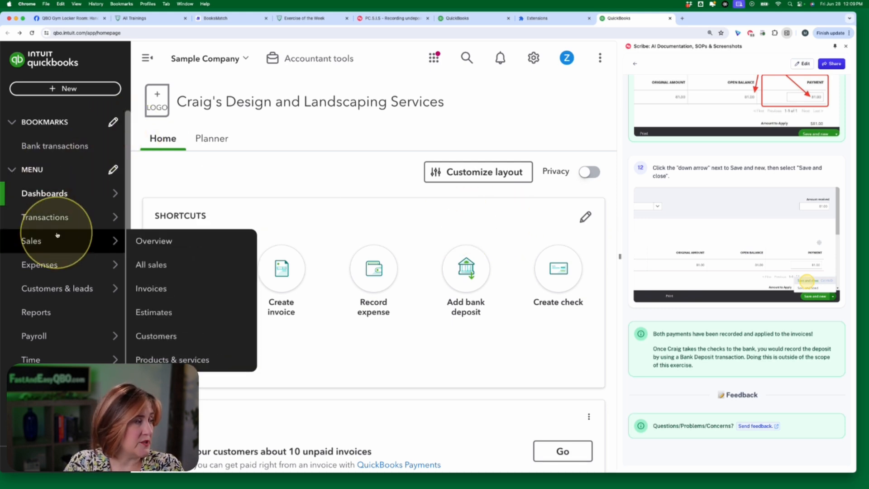
pyautogui.click(152, 241)
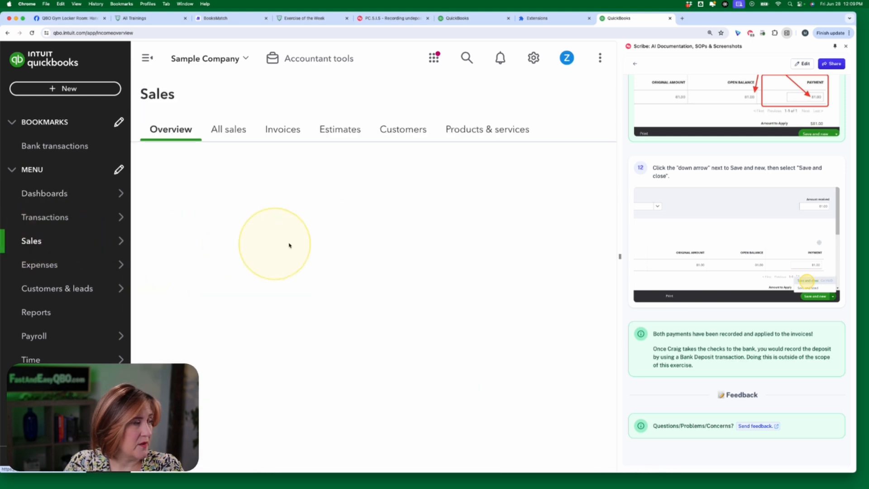
pyautogui.click(230, 132)
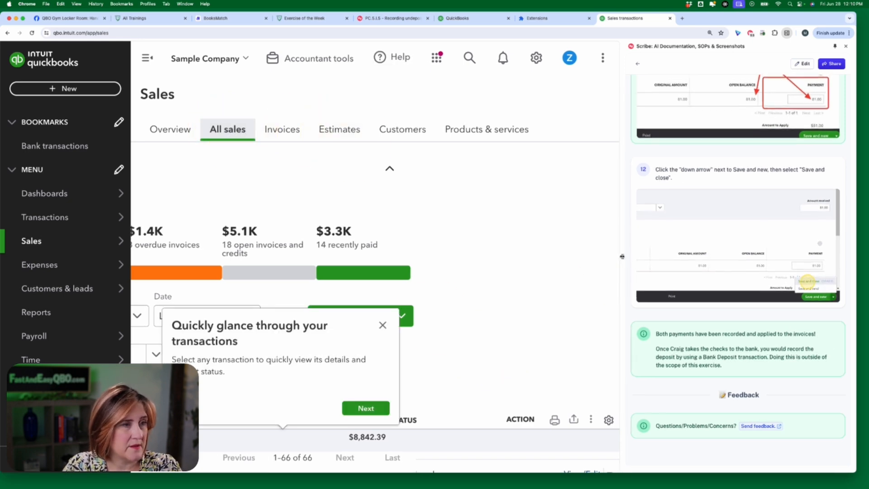
# - Close the Scribe guide and dismiss the introductory tour on the sales transactions page
pyautogui.click(847, 47)
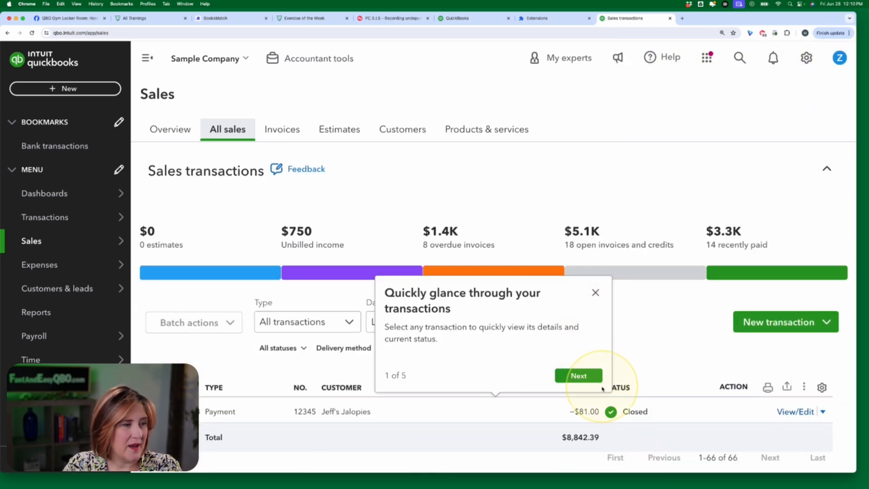
pyautogui.click(563, 380)
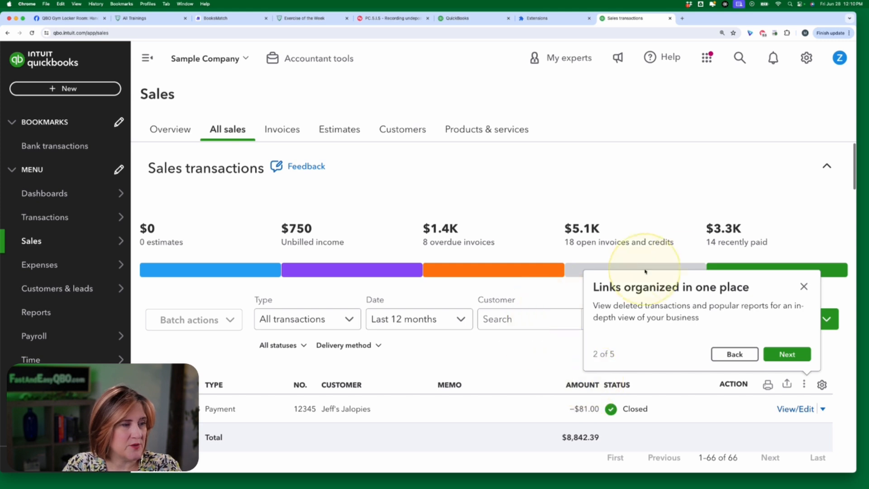
pyautogui.click(804, 286)
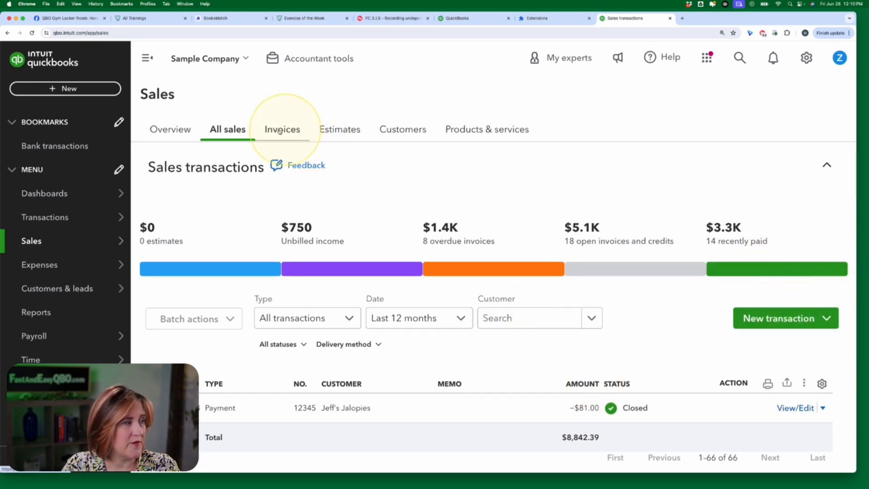
pyautogui.moveTo(42, 243)
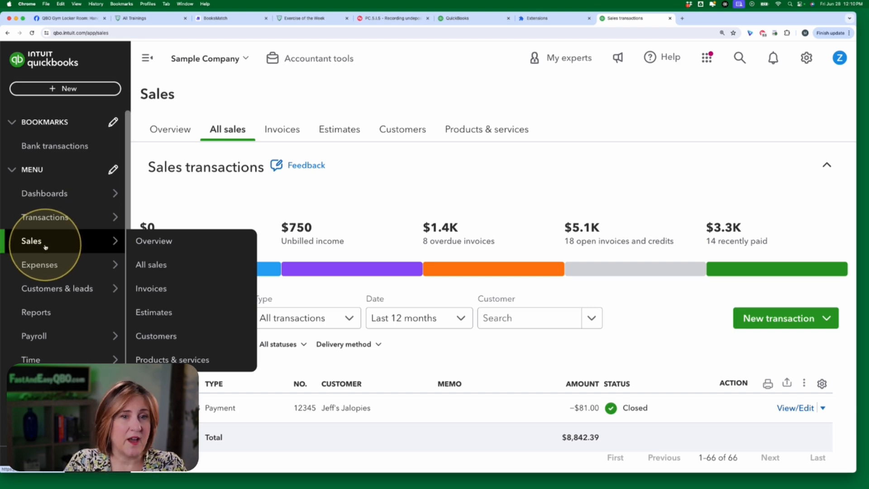
pyautogui.moveTo(50, 226)
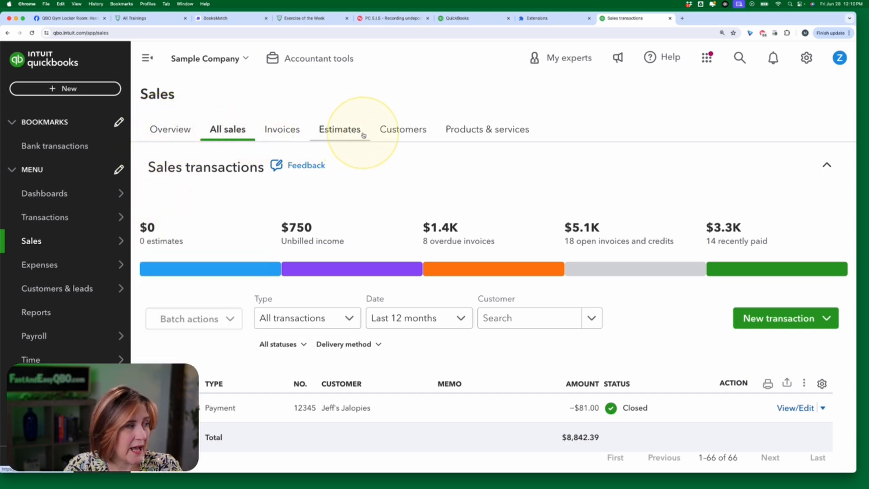
pyautogui.moveTo(99, 195)
pyautogui.moveTo(86, 239)
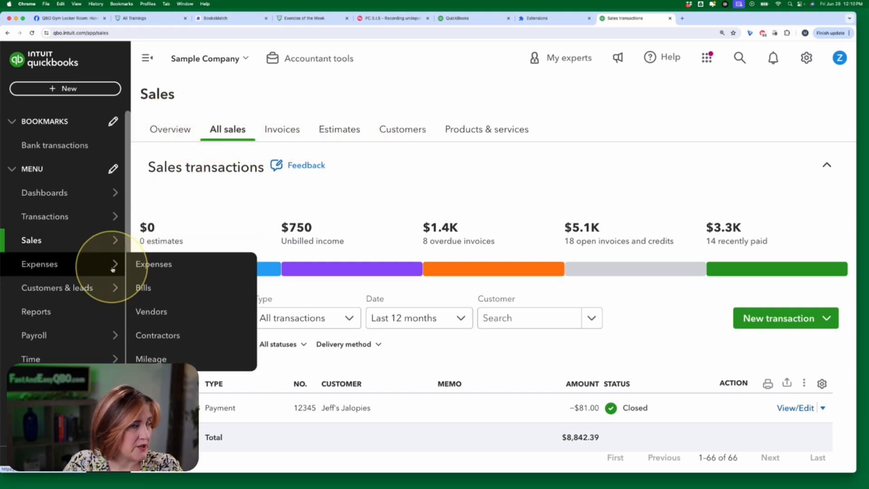
pyautogui.moveTo(113, 247)
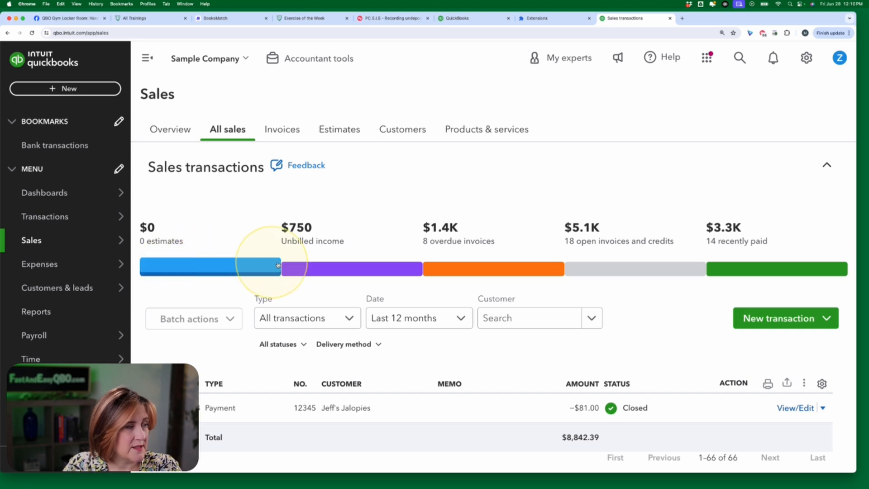
# - Filter the sales transactions to the recently paid ones
pyautogui.scroll(-1, 528, 268)
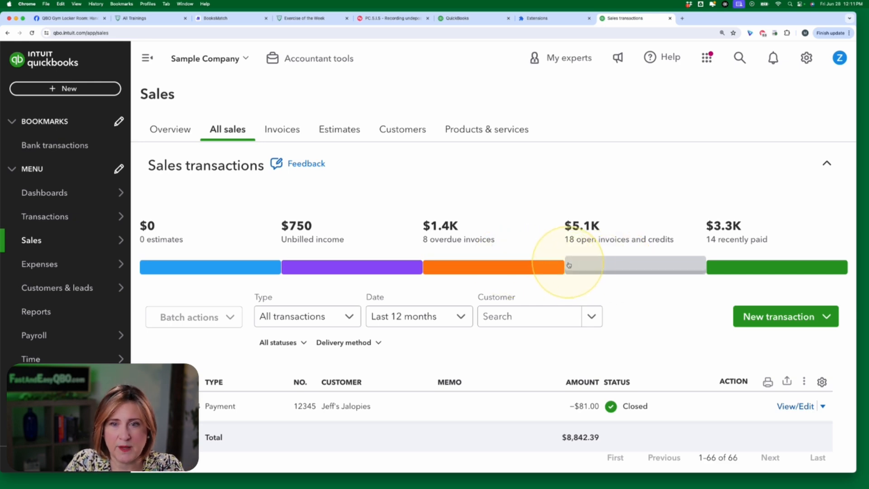
pyautogui.click(739, 267)
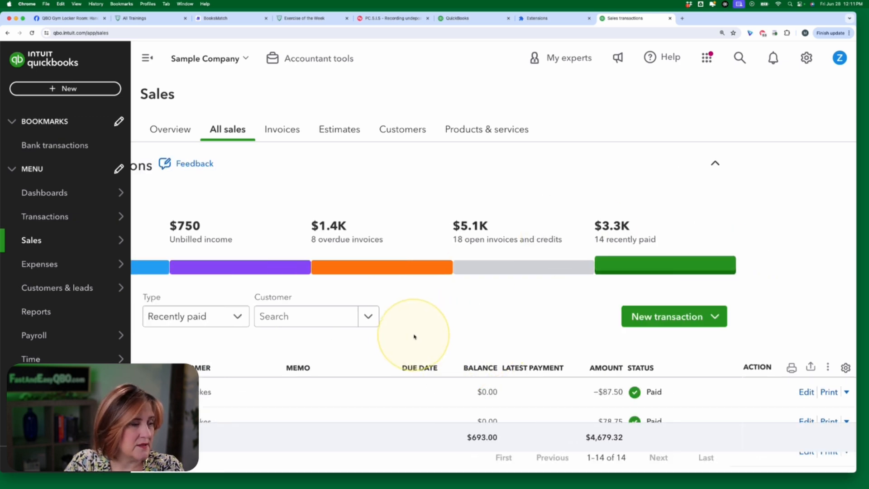
# - Examine the recently paid transactions for the two new payments, including sorting the list by date in both directions
pyautogui.scroll(-3, 413, 336)
pyautogui.hscroll(-3, 414, 336)
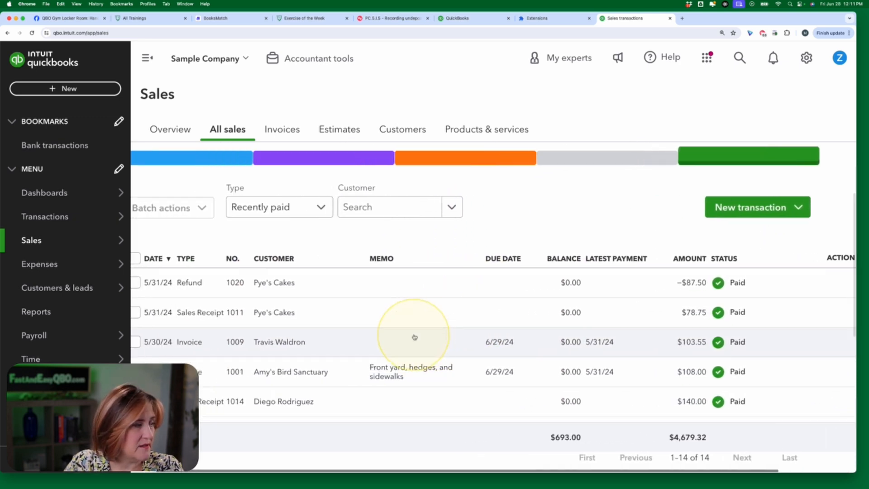
pyautogui.scroll(-10, 414, 336)
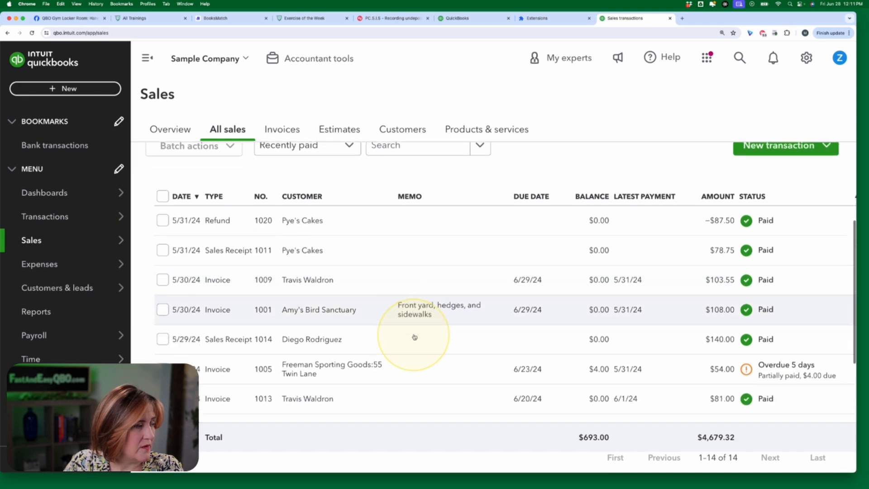
pyautogui.scroll(10, 414, 337)
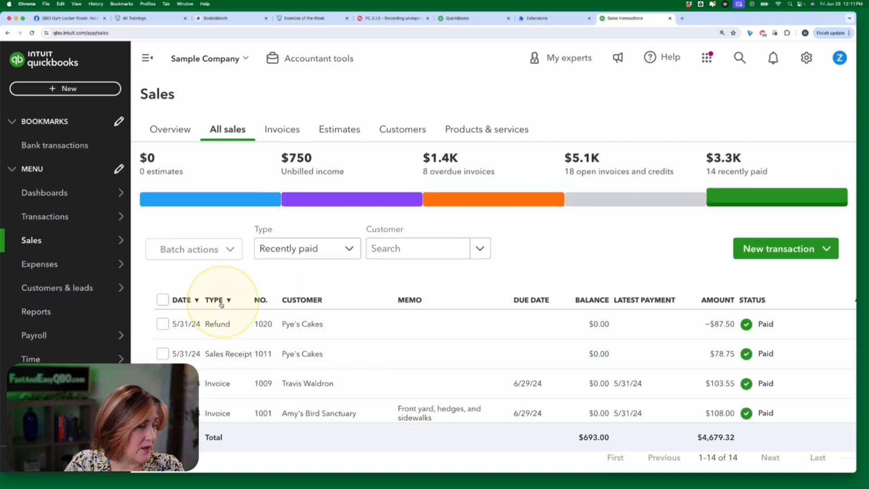
pyautogui.scroll(-1, 375, 290)
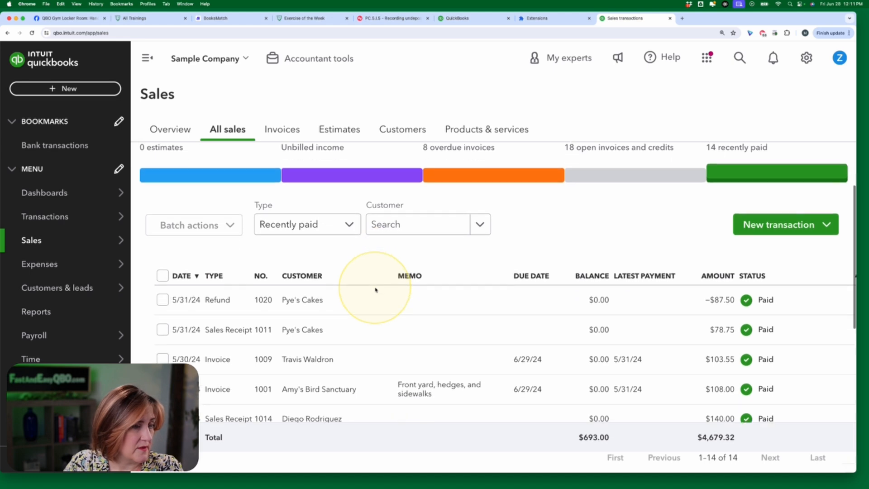
pyautogui.scroll(3, 375, 290)
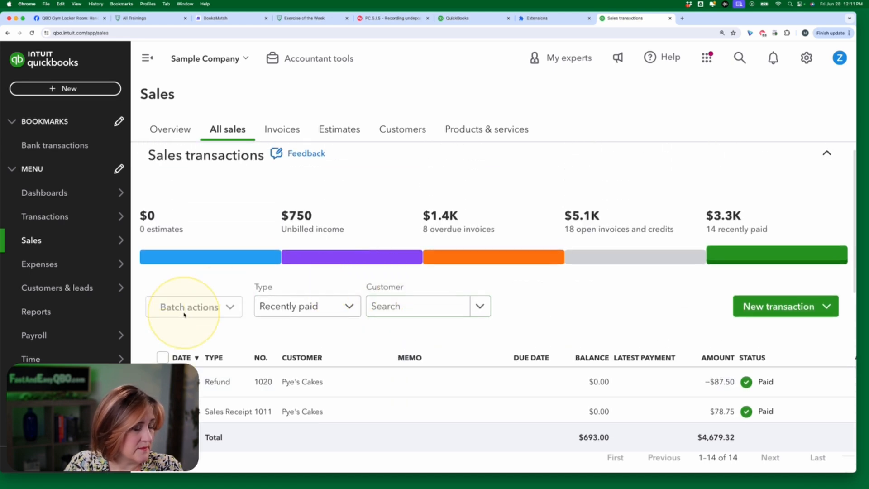
pyautogui.scroll(-10, 387, 349)
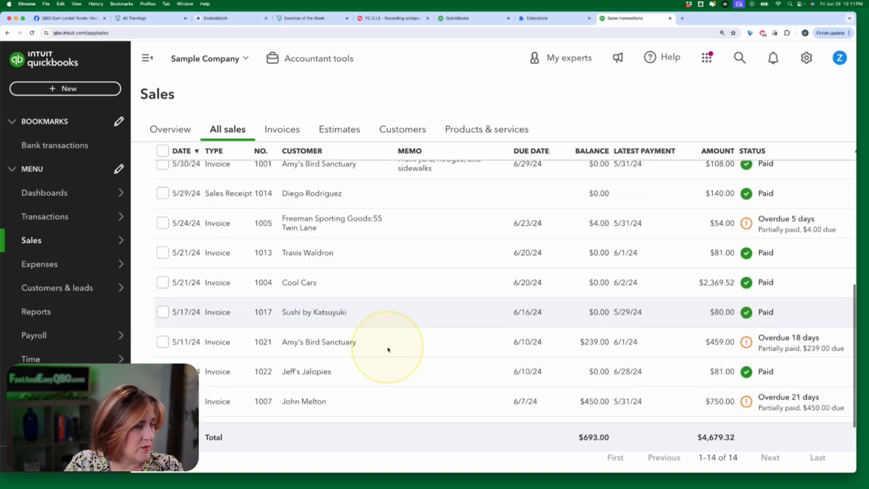
pyautogui.scroll(8, 387, 350)
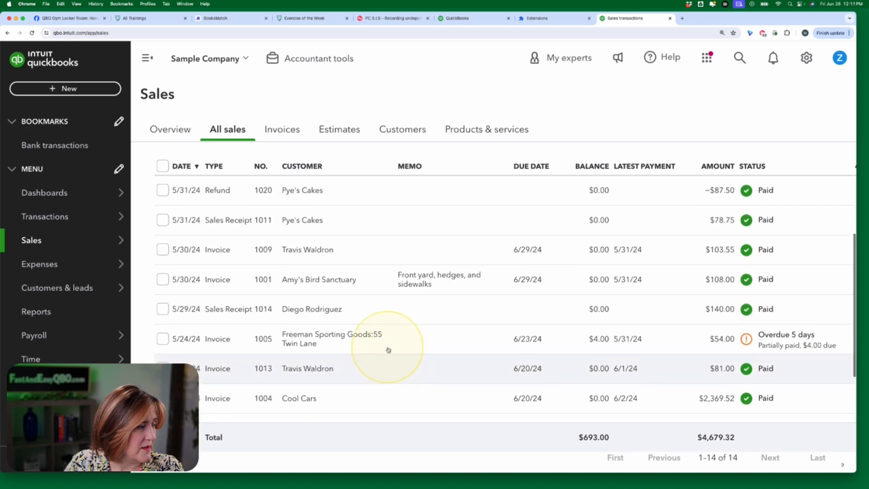
pyautogui.click(183, 263)
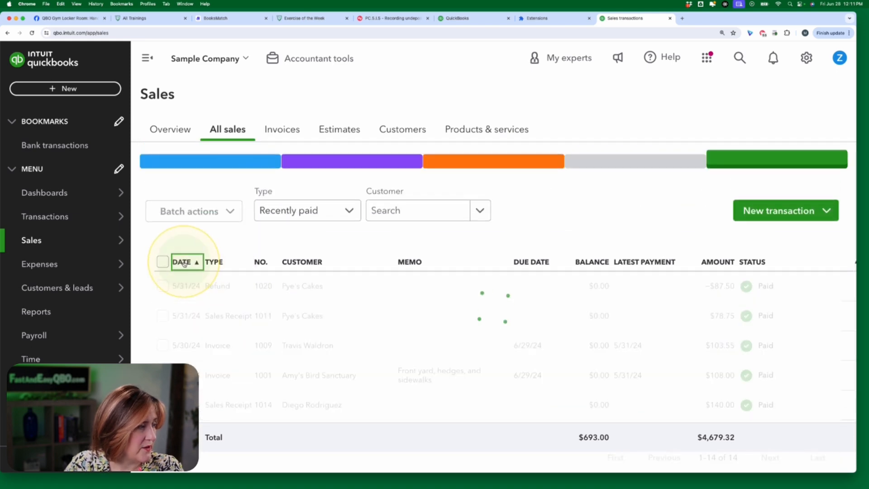
pyautogui.click(184, 263)
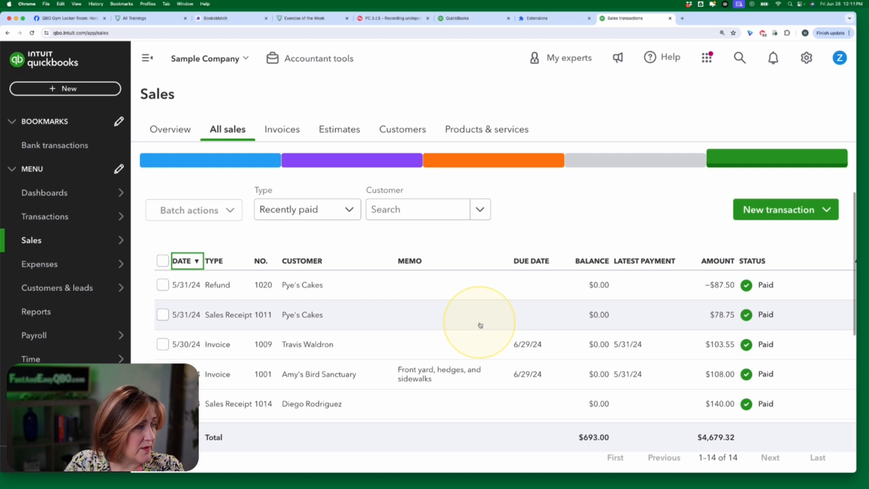
# - Filter the sales transactions to money received, and switch the type filter back to Recently paid
pyautogui.click(350, 210)
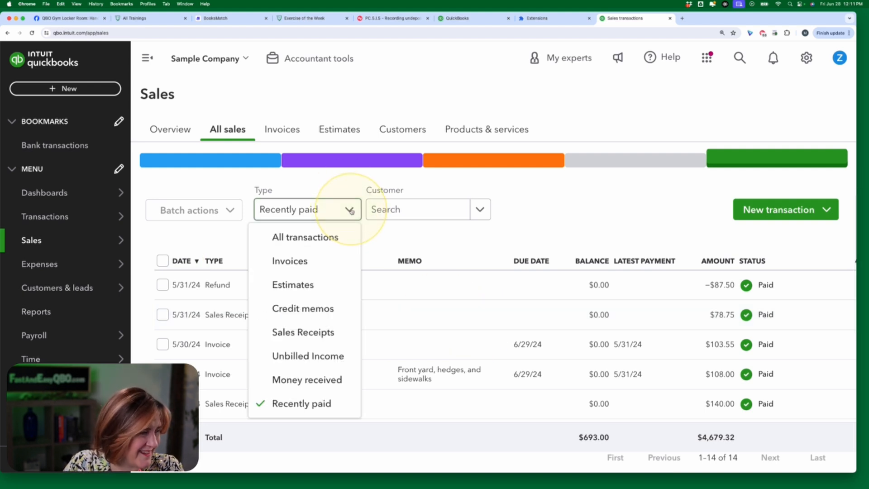
pyautogui.click(348, 380)
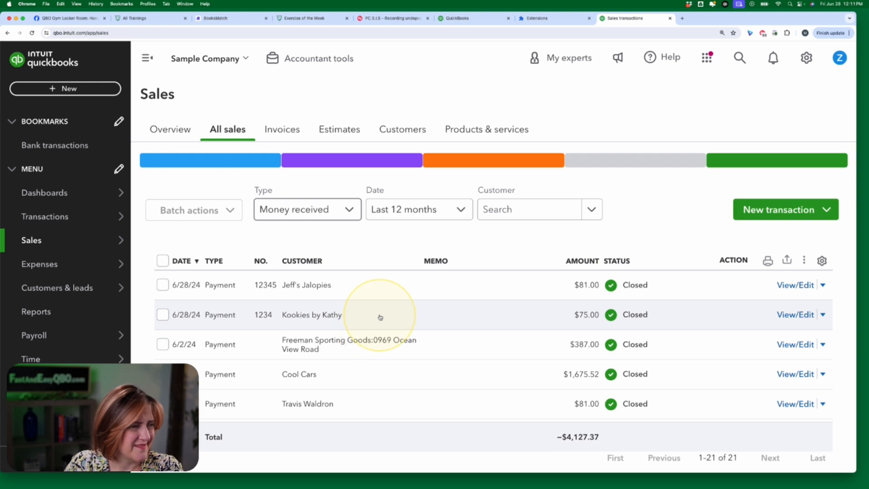
pyautogui.click(346, 212)
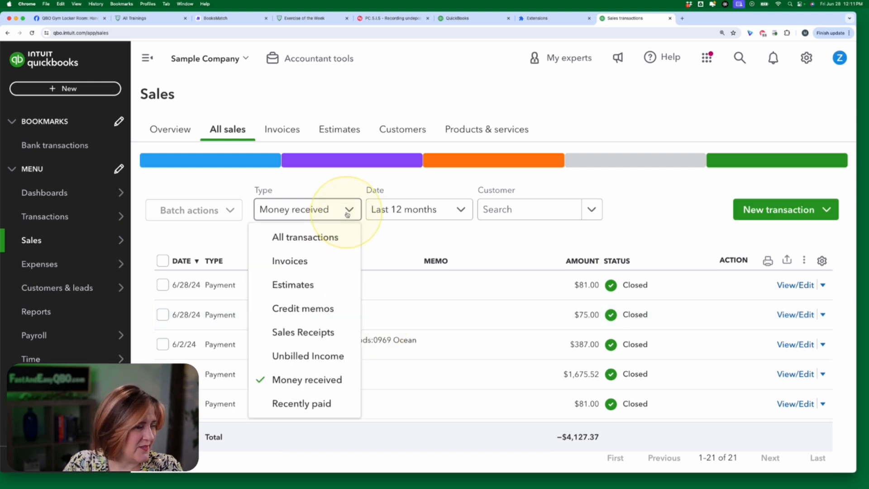
pyautogui.rightClick(331, 400)
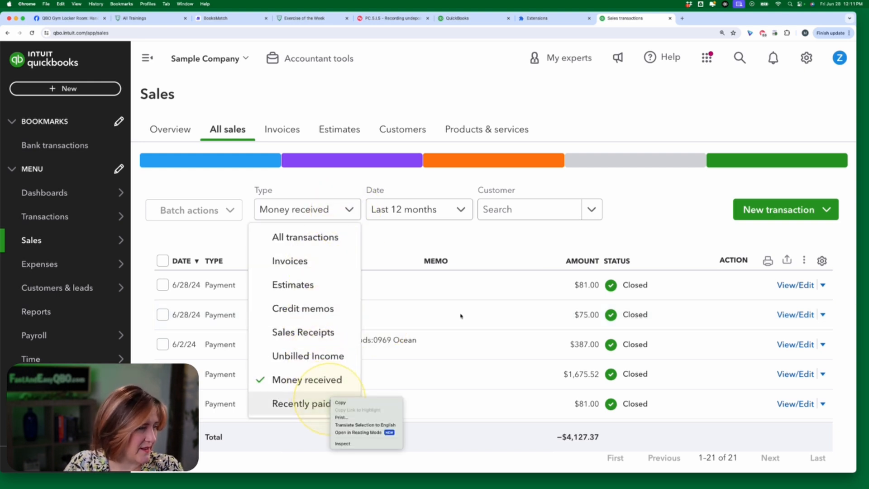
pyautogui.click(307, 404)
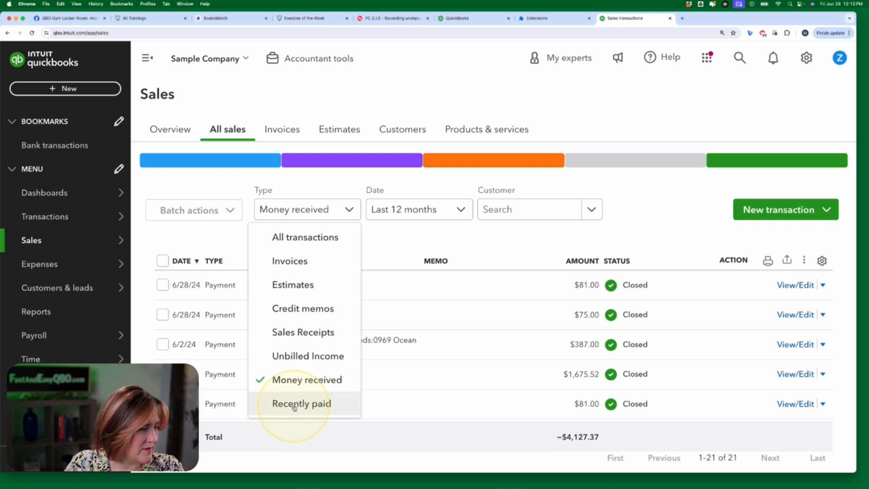
pyautogui.click(296, 408)
pyautogui.hscroll(-3, 360, 377)
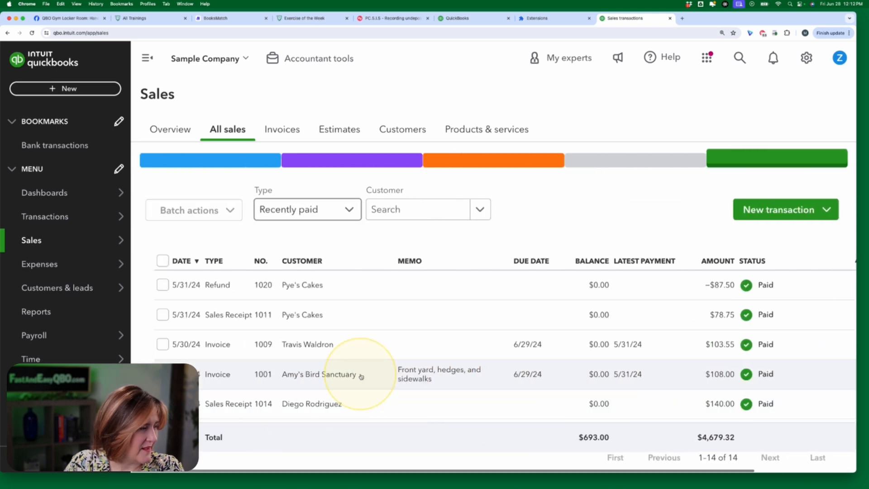
# - Filter the sales transactions by the Money received type again
pyautogui.click(349, 210)
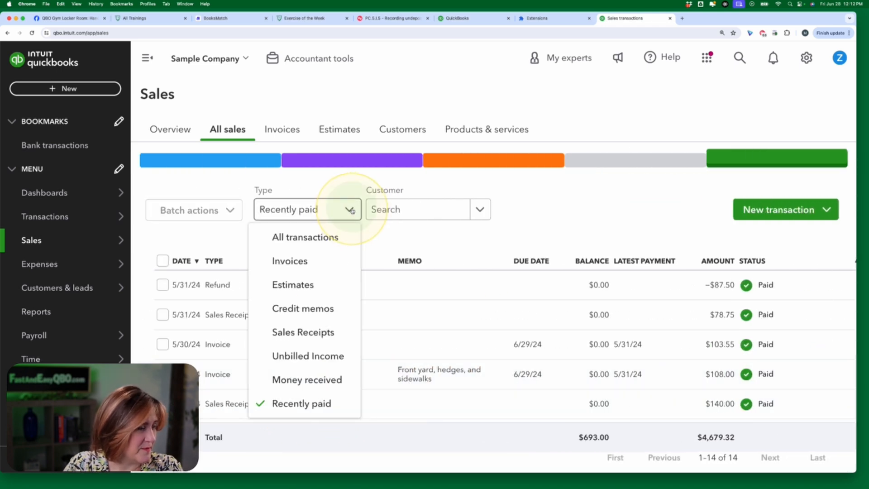
pyautogui.click(313, 379)
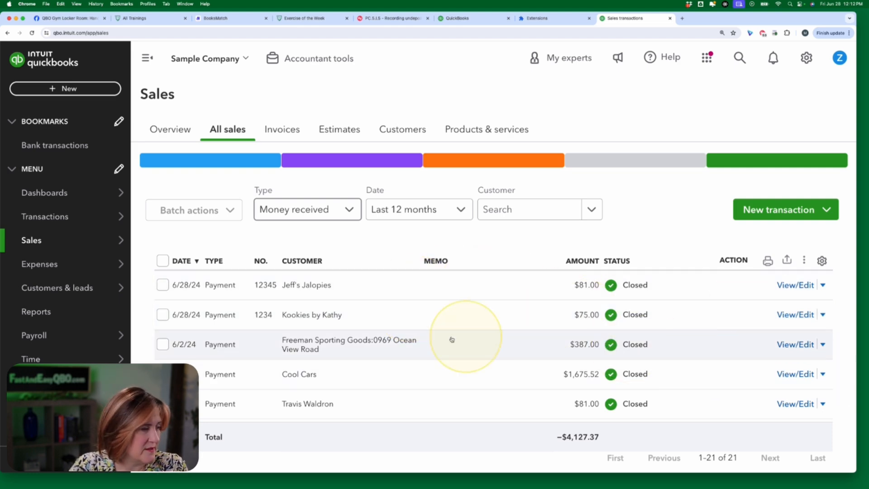
pyautogui.scroll(3, 471, 291)
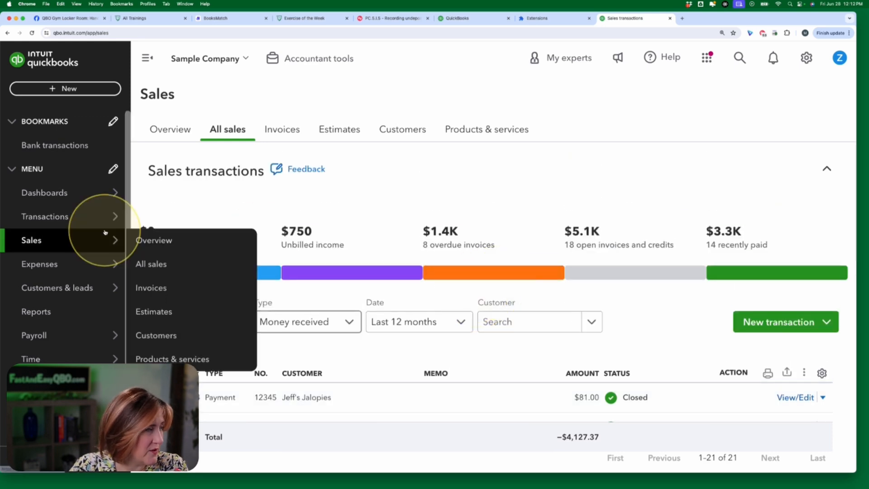
# - Visit the sales overview, return to all sales, and look through the recently paid transactions
pyautogui.click(176, 136)
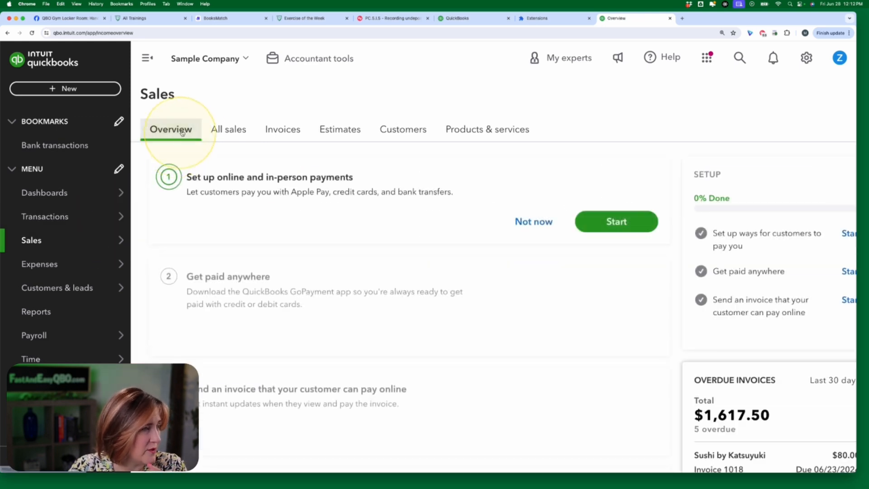
pyautogui.click(229, 129)
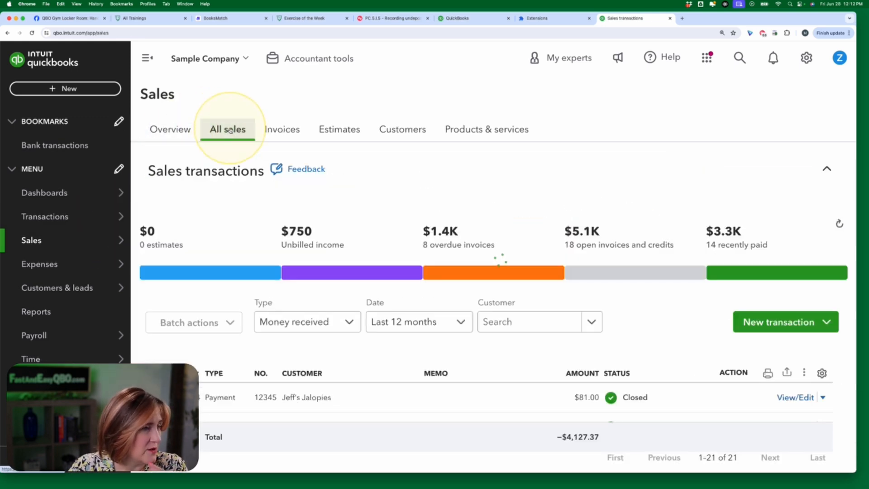
pyautogui.click(742, 271)
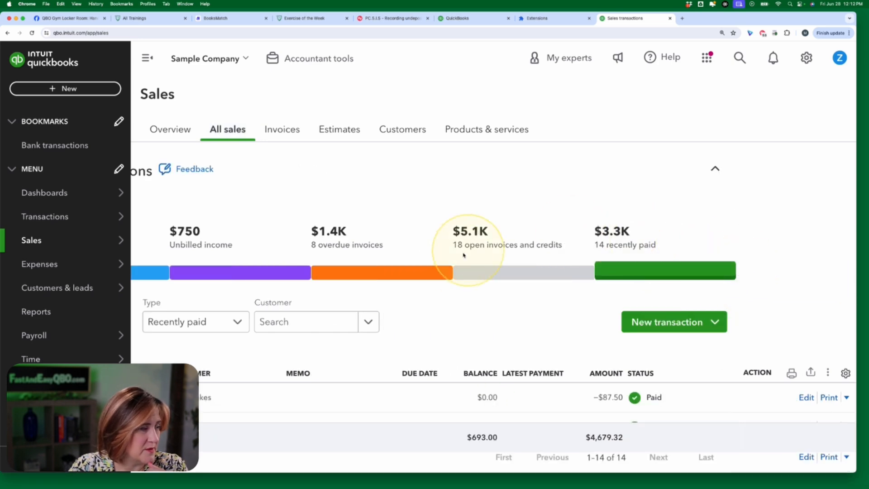
pyautogui.scroll(-3, 495, 276)
pyautogui.scroll(-10, 496, 276)
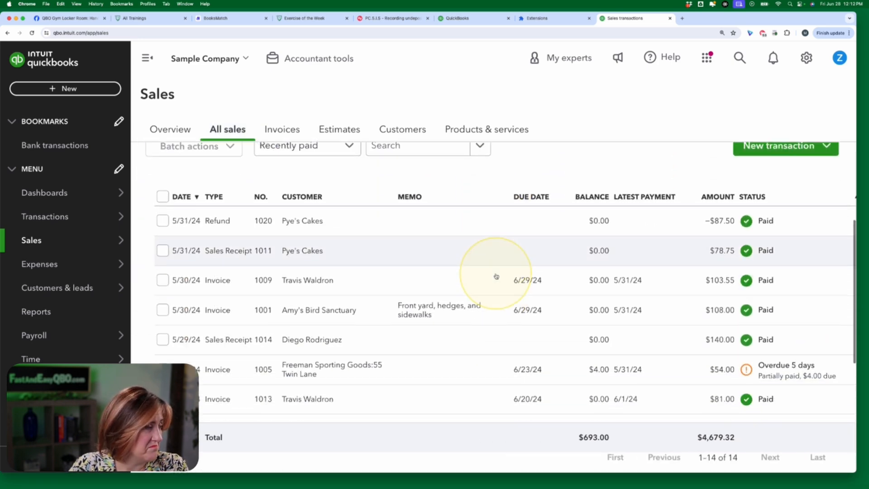
pyautogui.scroll(10, 496, 276)
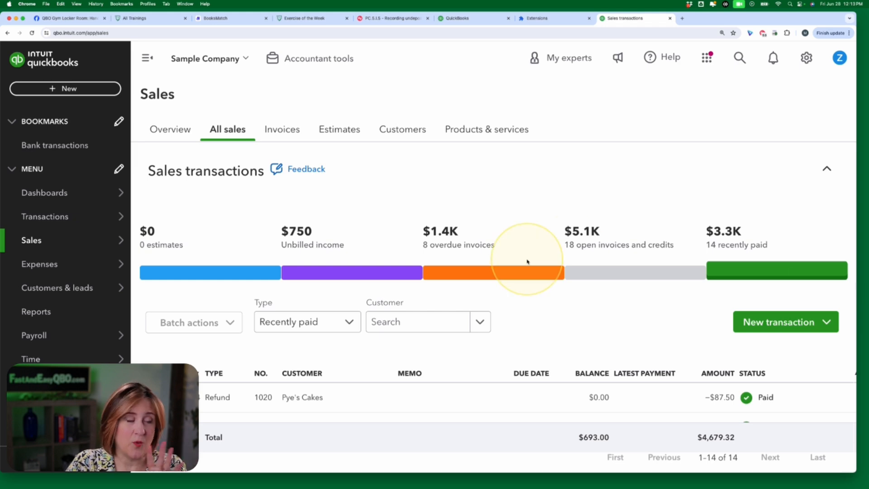
# - Open a blank new invoice form to view it and close it without saving
pyautogui.click(69, 88)
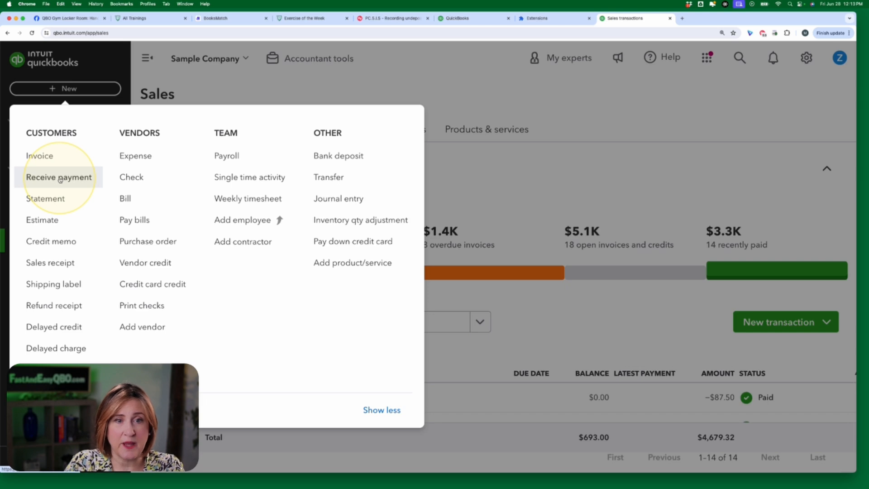
pyautogui.click(40, 156)
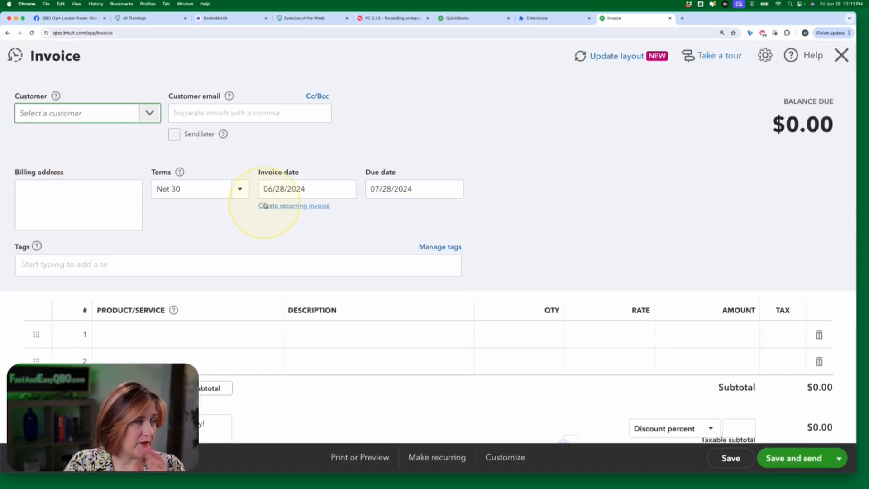
pyautogui.click(841, 55)
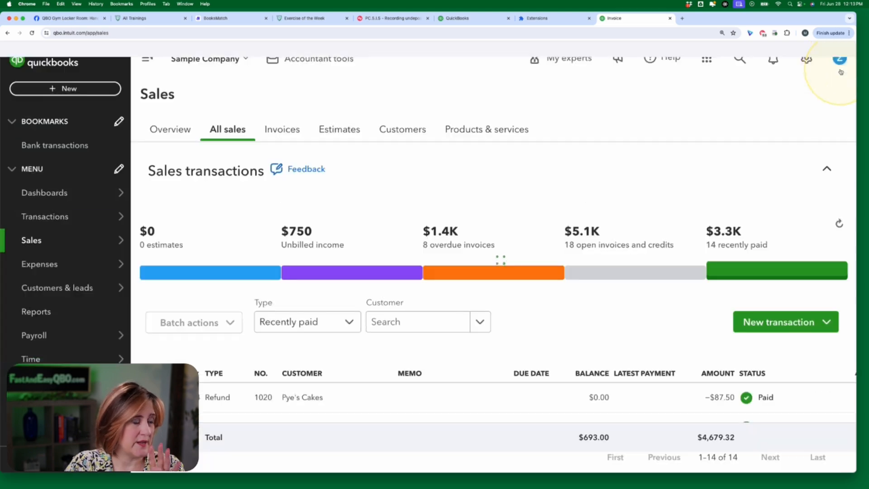
# - Open the overdue Barnett Design invoice from the invoices list to view its receive payment option, and close it without saving
pyautogui.click(285, 129)
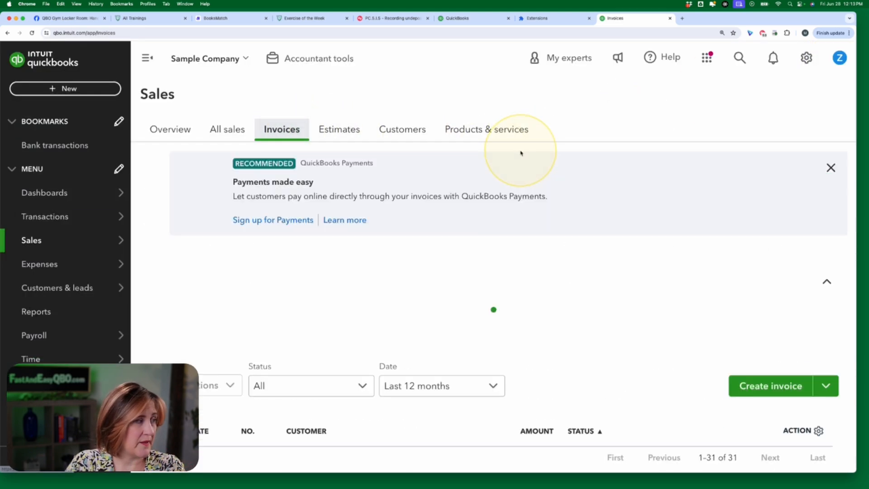
pyautogui.scroll(-5, 557, 287)
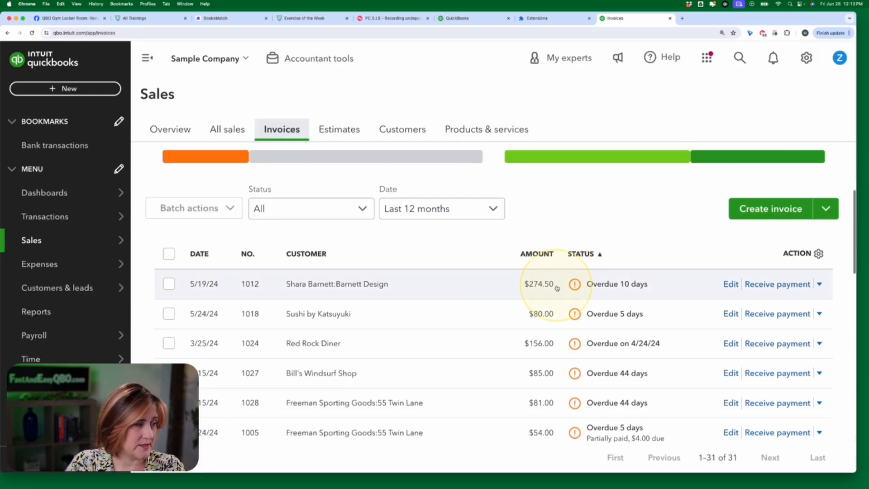
pyautogui.click(370, 287)
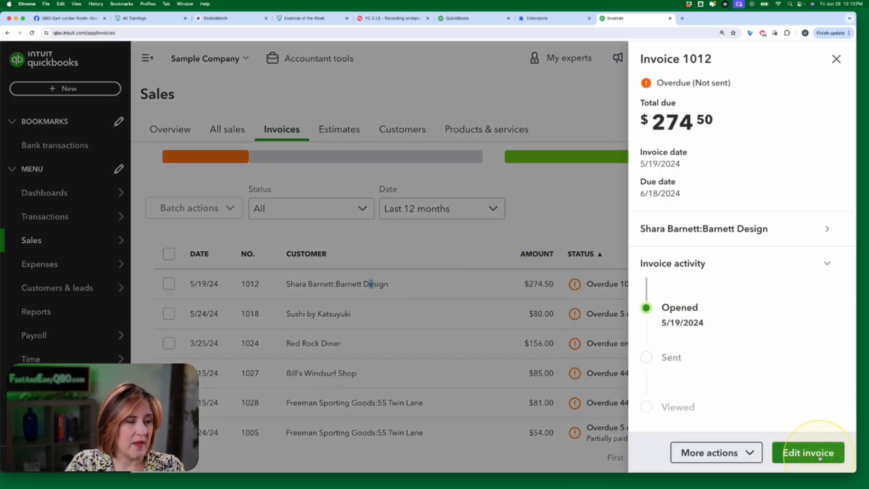
pyautogui.click(819, 455)
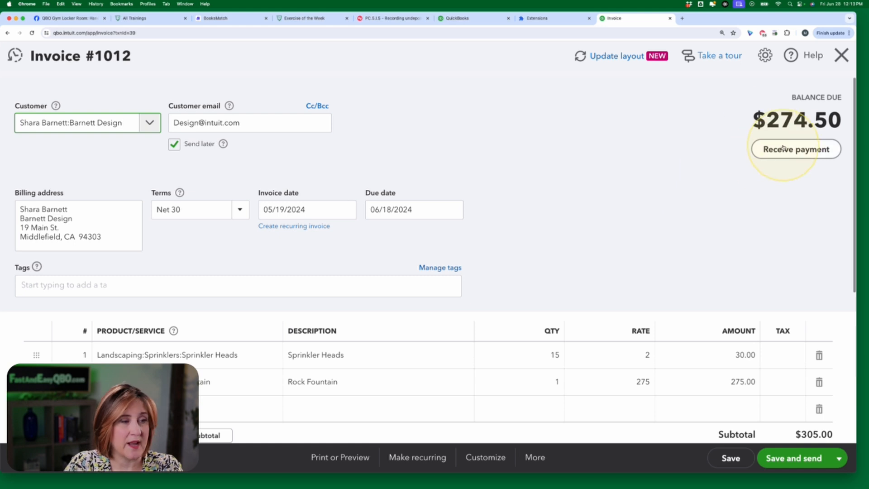
pyautogui.scroll(-1, 786, 159)
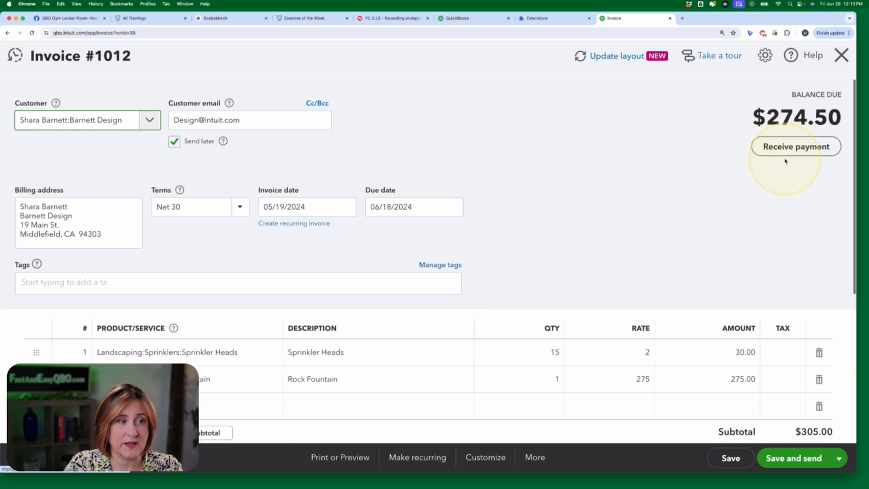
pyautogui.click(840, 58)
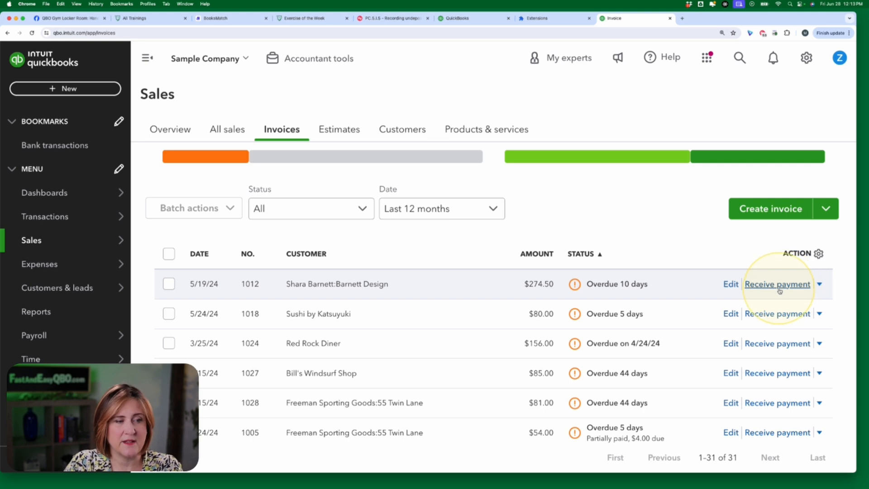
# - Open a blank receive payment form, try Checking as the deposit account, review the other account choices, and leave without saving
pyautogui.click(87, 90)
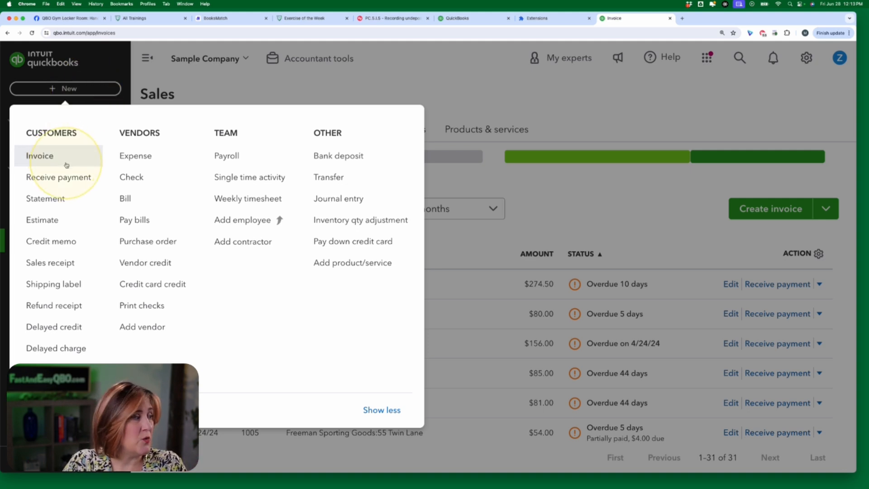
pyautogui.click(64, 177)
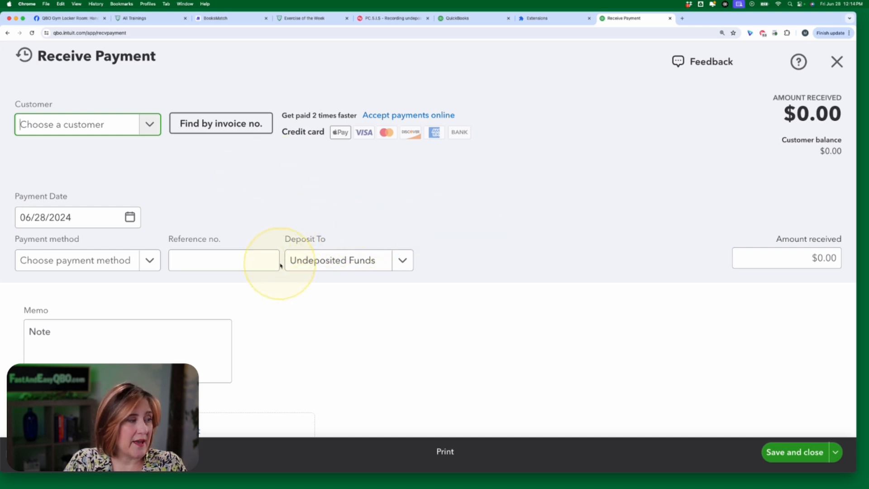
pyautogui.click(402, 261)
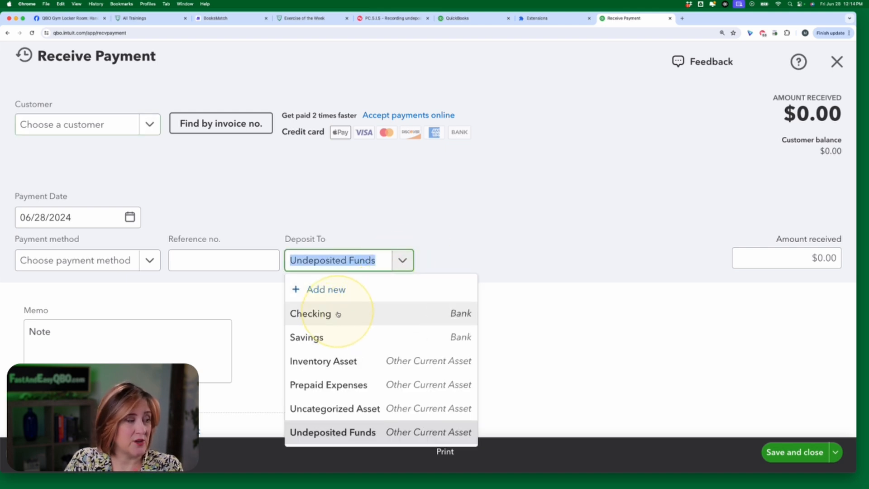
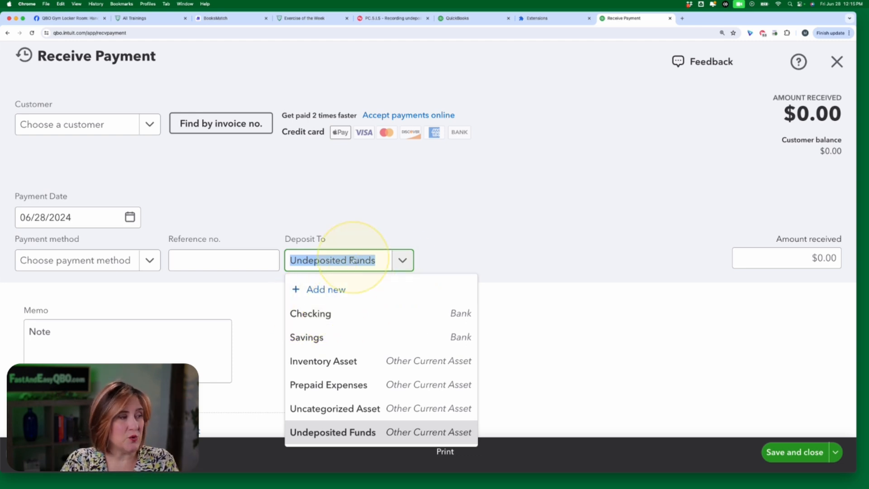
pyautogui.click(315, 315)
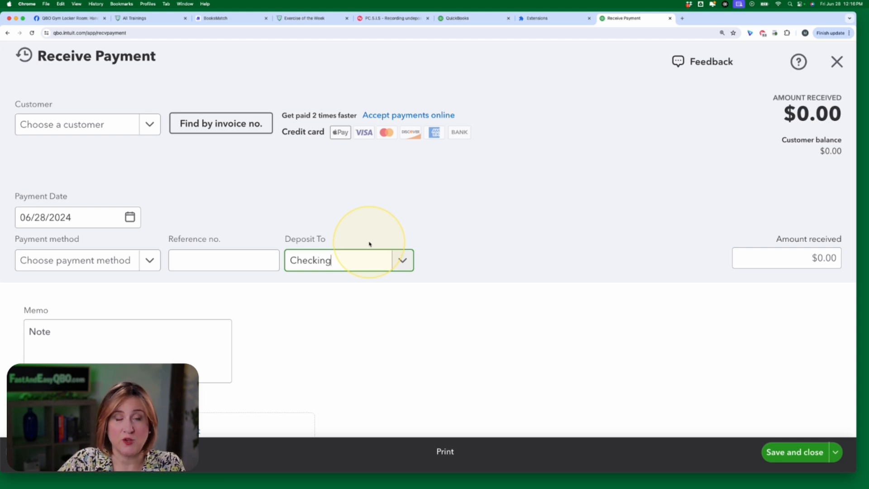
pyautogui.click(402, 259)
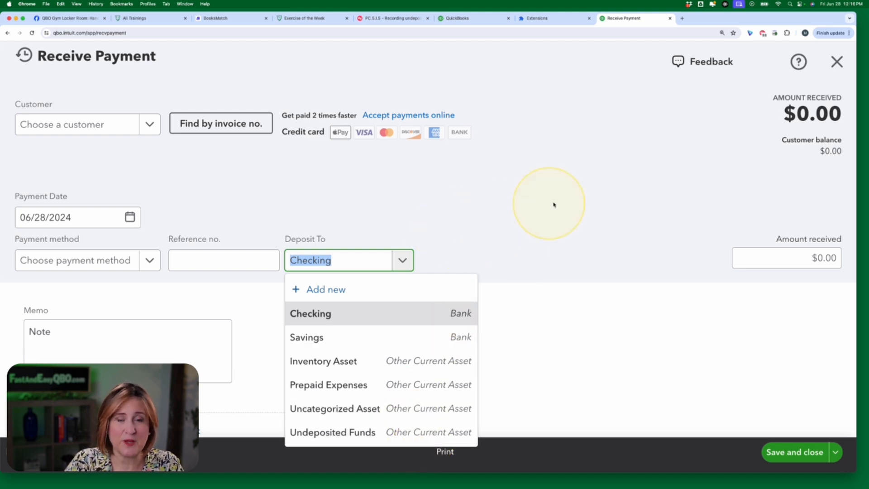
pyautogui.click(548, 212)
pyautogui.click(836, 62)
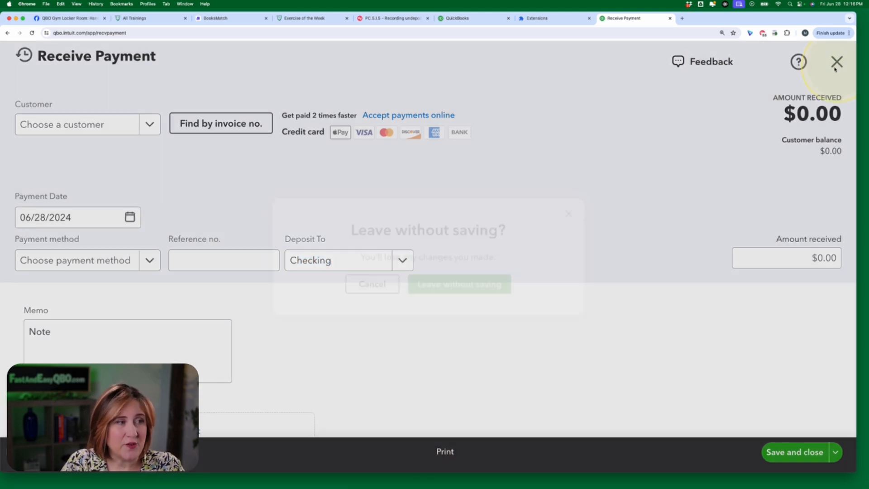
pyautogui.click(482, 287)
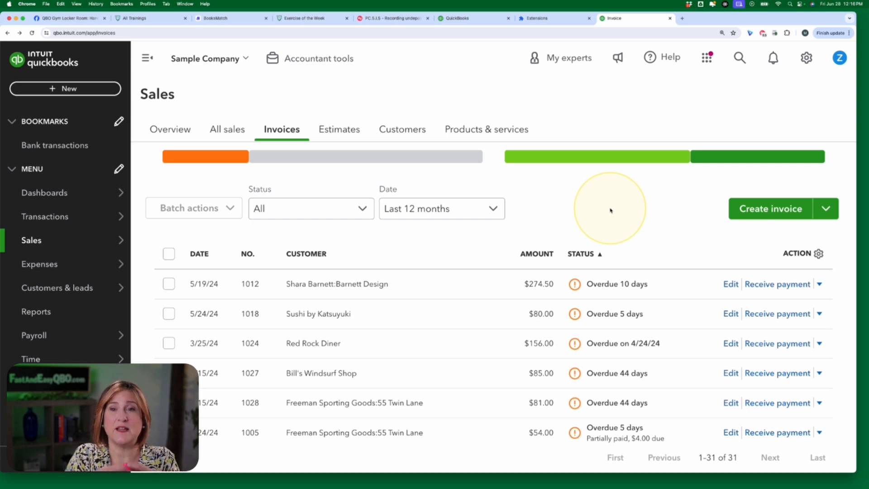
# - Start a new bank deposit, try selecting all the listed undeposited payments, and leave without saving
pyautogui.click(79, 90)
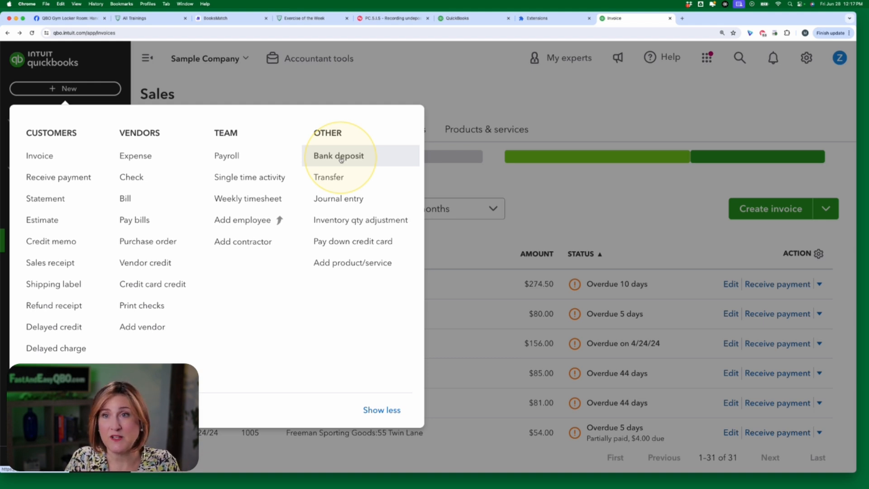
pyautogui.click(341, 158)
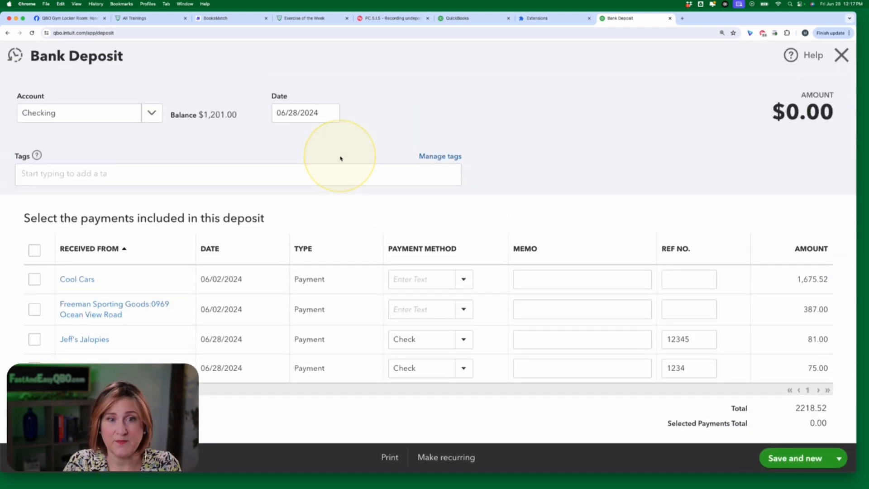
pyautogui.scroll(-2, 488, 254)
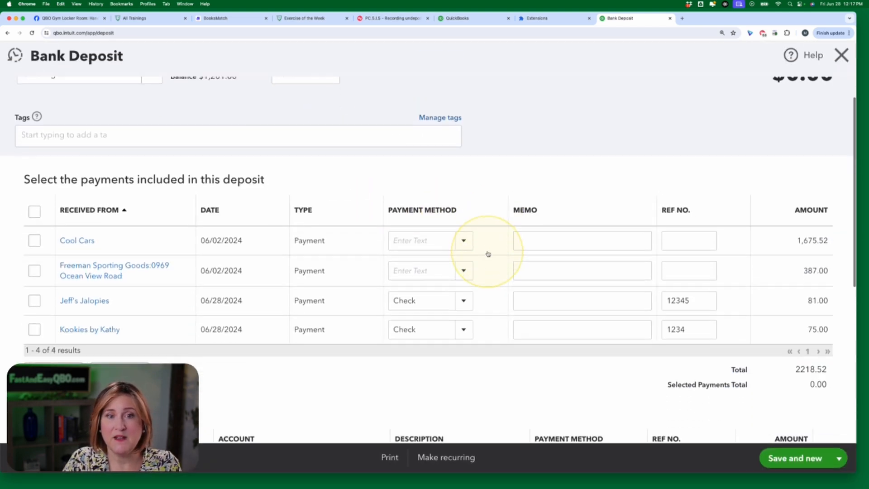
pyautogui.scroll(-2, 488, 253)
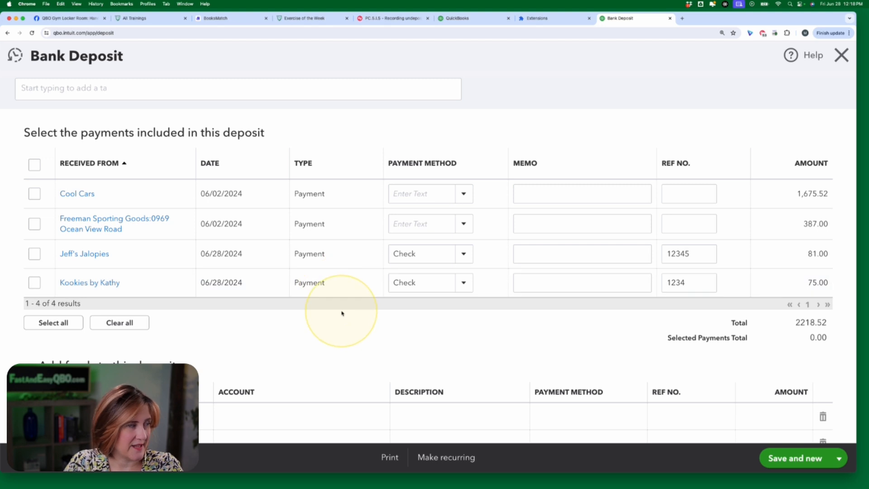
pyautogui.scroll(-1, 316, 304)
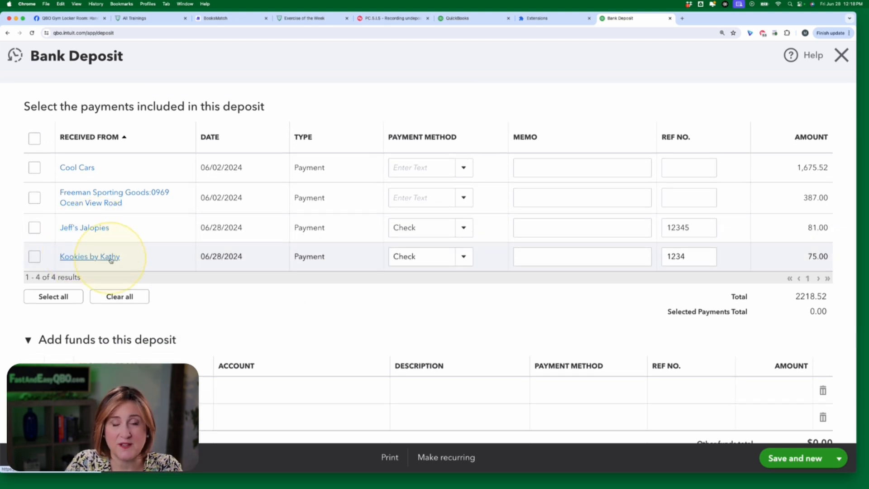
pyautogui.scroll(1, 158, 256)
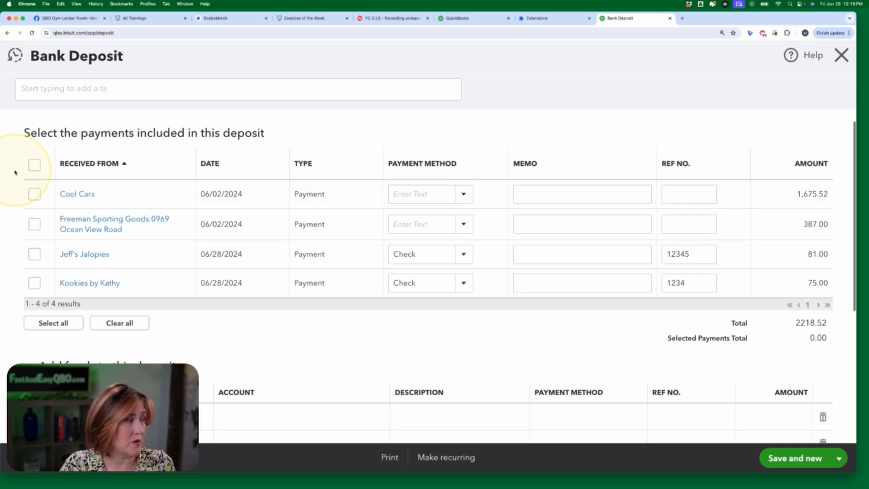
pyautogui.click(34, 165)
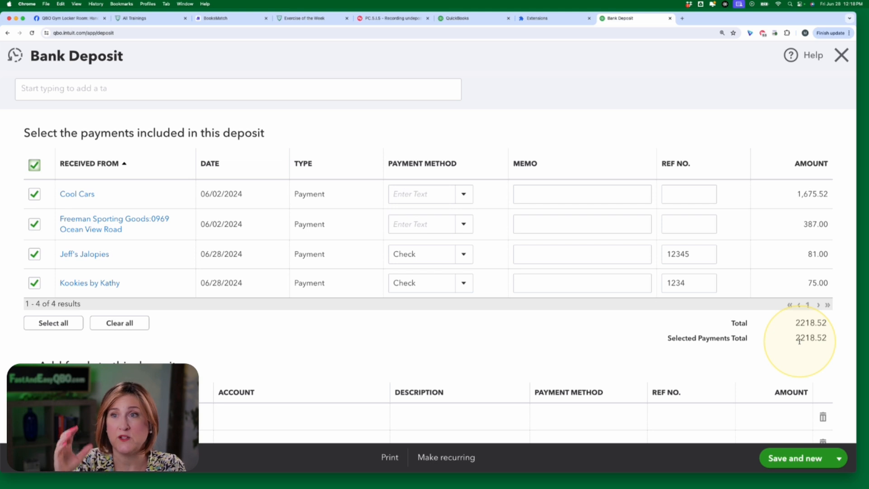
pyautogui.scroll(-1, 804, 344)
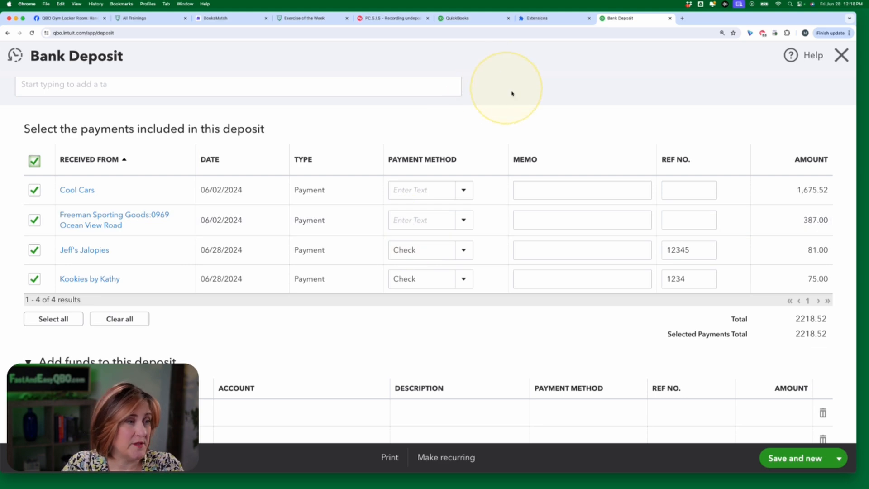
pyautogui.click(843, 56)
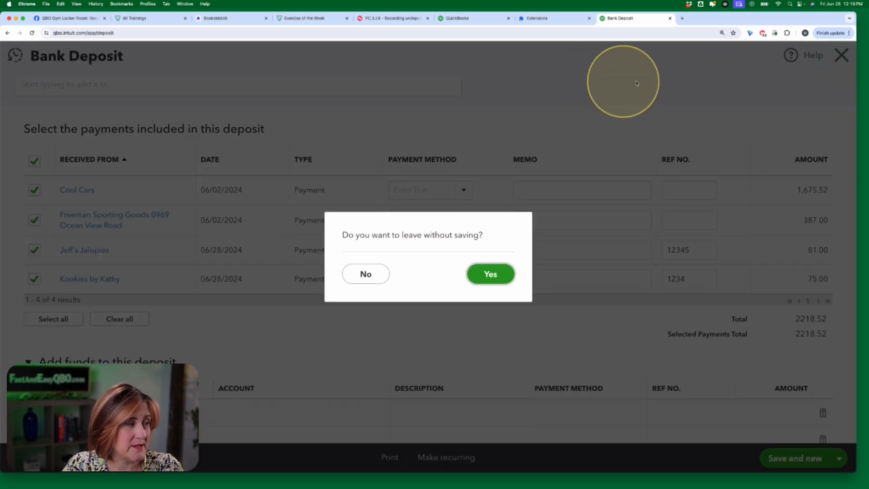
pyautogui.click(491, 274)
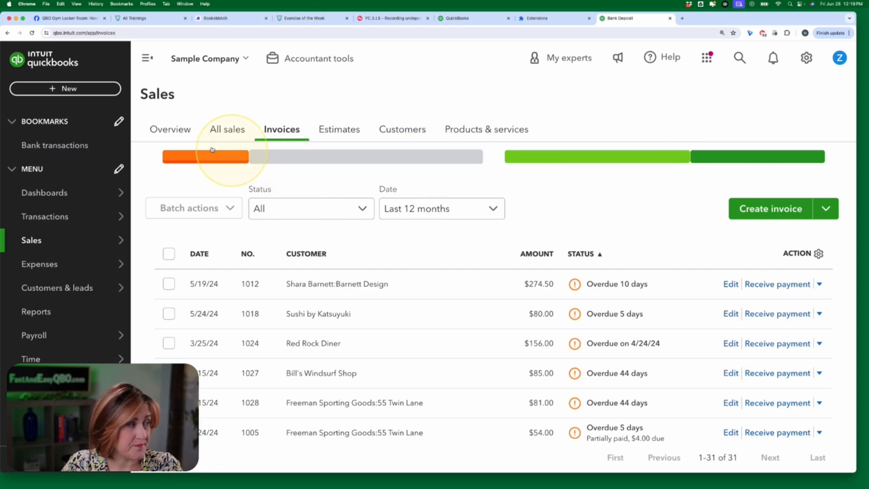
# - Go to the bank transactions, dismiss the bank connection message, and look through the Checking entries awaiting review for suggested matches
pyautogui.click(74, 151)
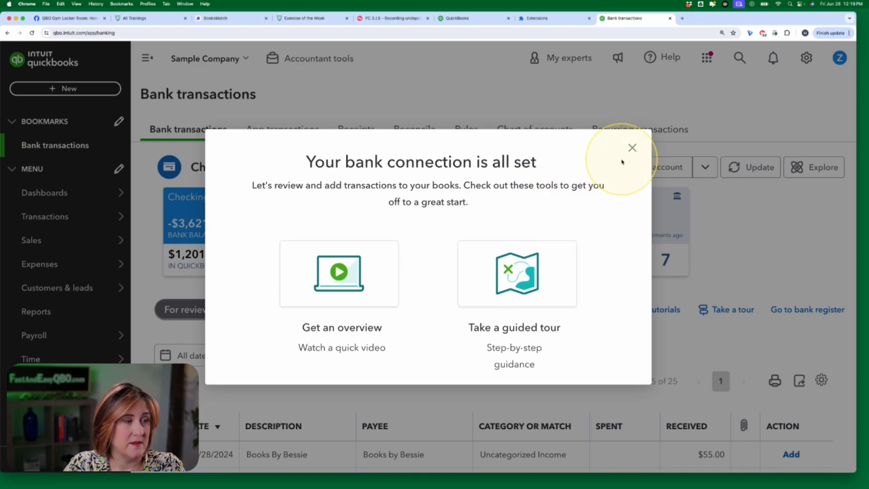
pyautogui.click(632, 148)
pyautogui.scroll(-5, 687, 339)
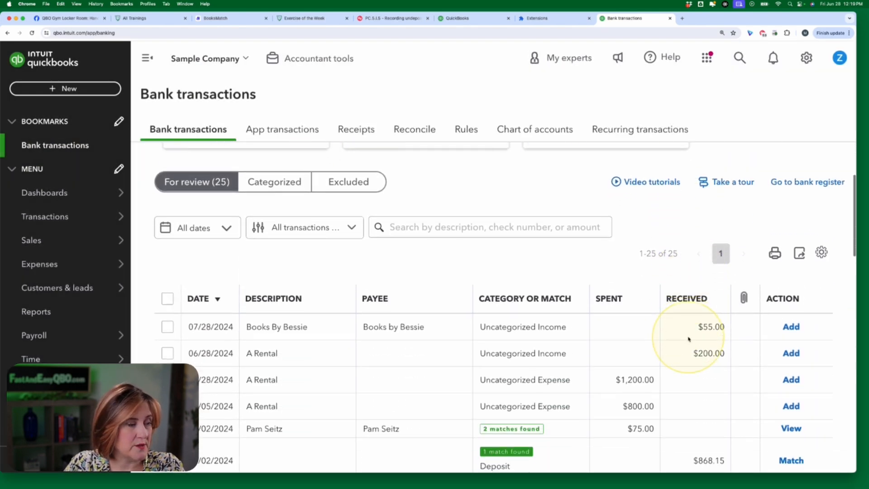
pyautogui.scroll(-1, 688, 339)
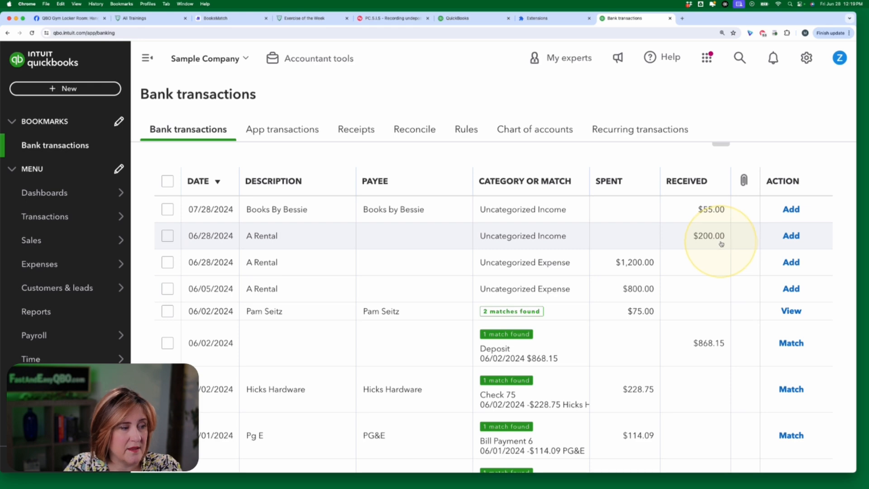
pyautogui.scroll(-5, 582, 310)
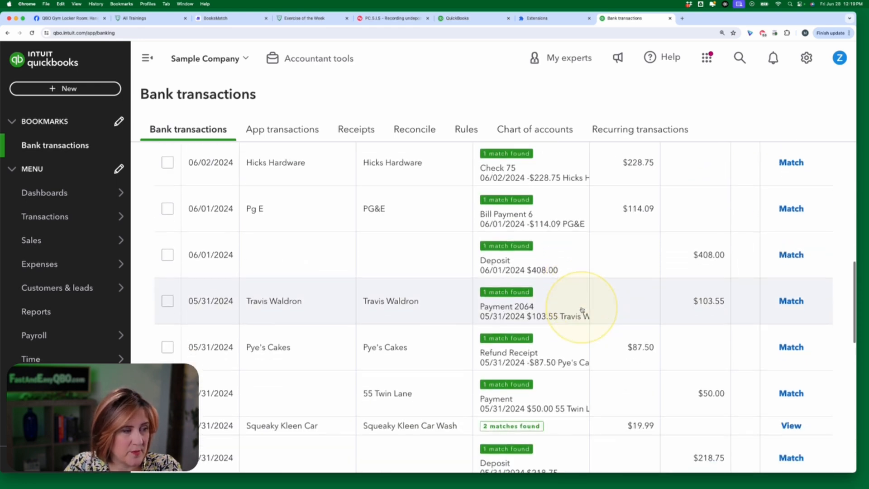
pyautogui.scroll(3, 582, 309)
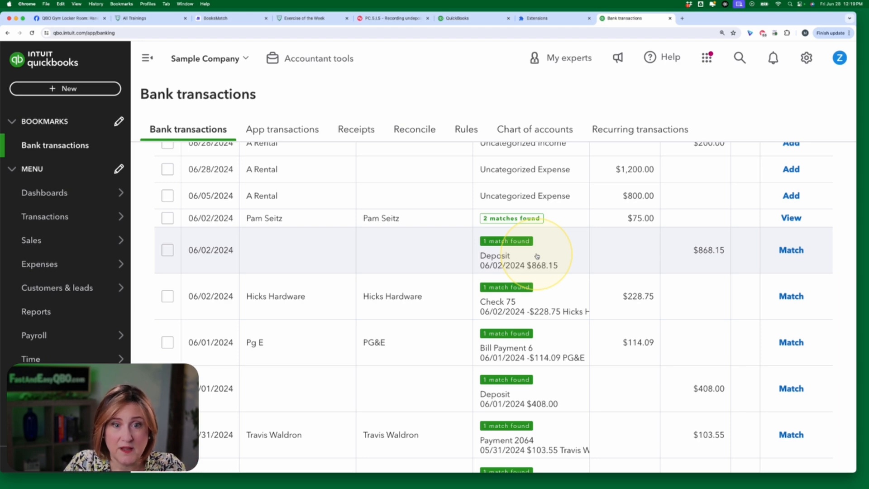
pyautogui.click(73, 89)
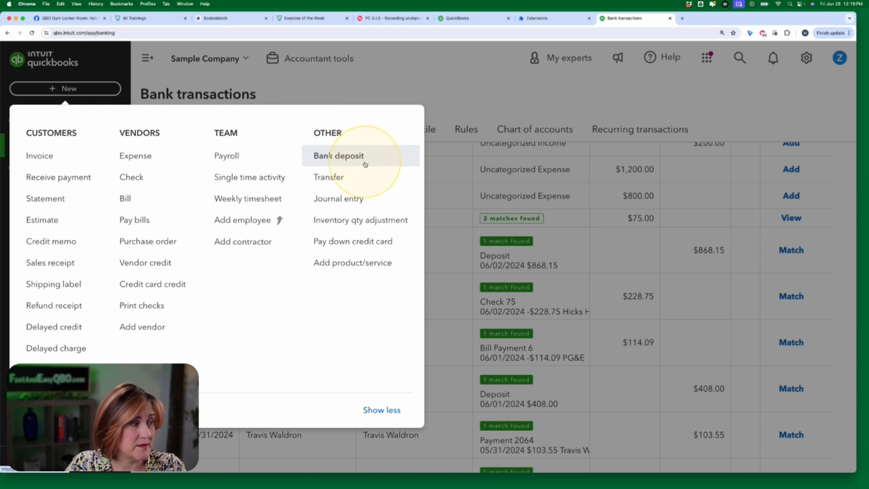
pyautogui.click(452, 92)
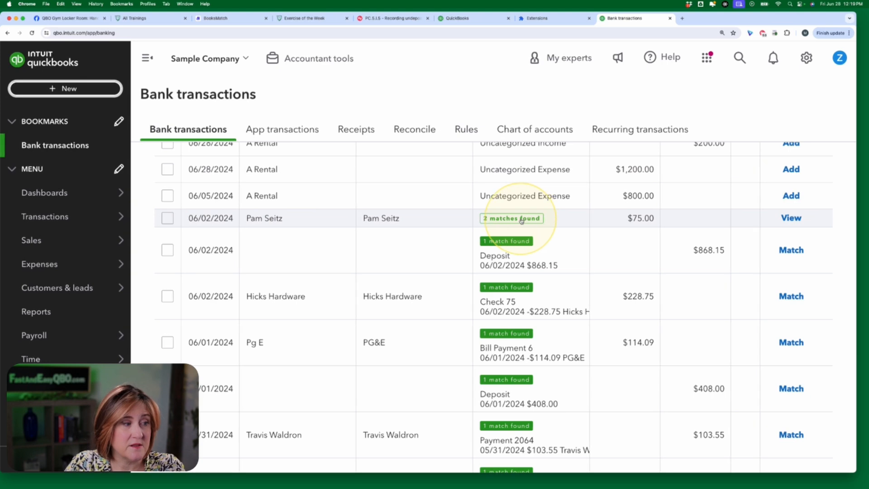
# - Open the deposit matched to the 06/02/2024 bank transaction of $868.15, review its included payments, delete it, and recheck the review list
pyautogui.click(517, 252)
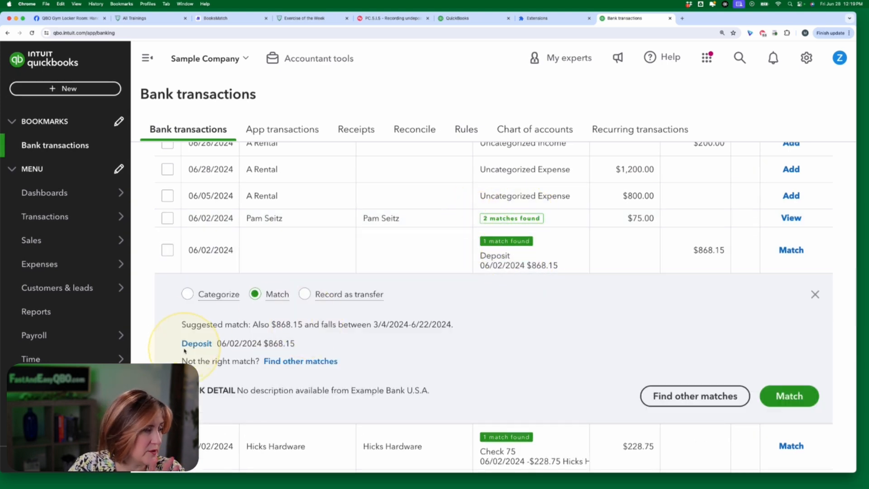
pyautogui.click(198, 345)
pyautogui.scroll(-2, 332, 351)
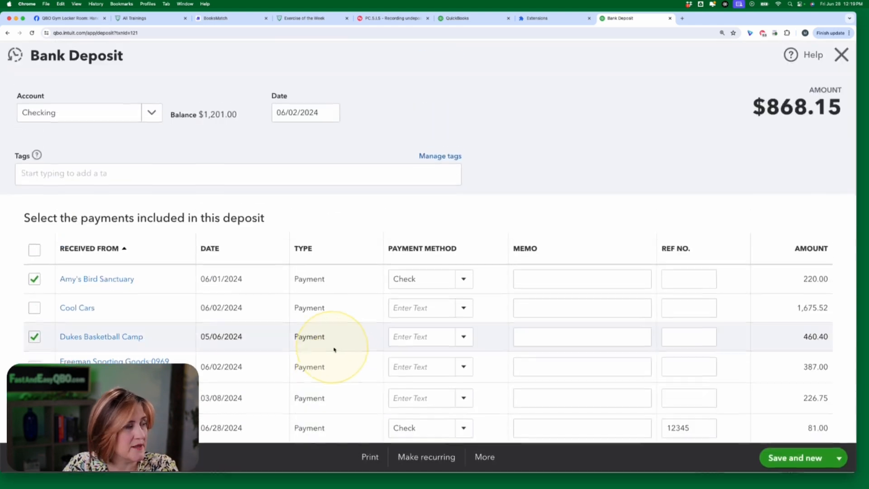
pyautogui.scroll(-3, 568, 226)
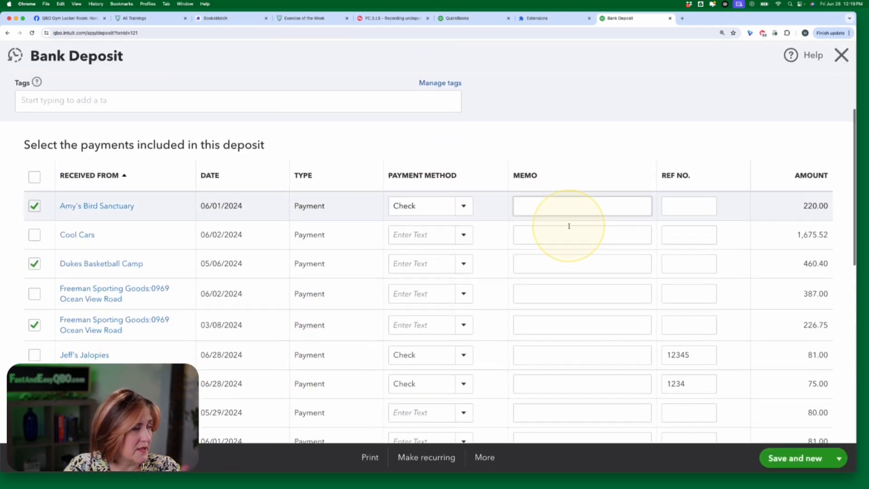
pyautogui.scroll(-5, 233, 417)
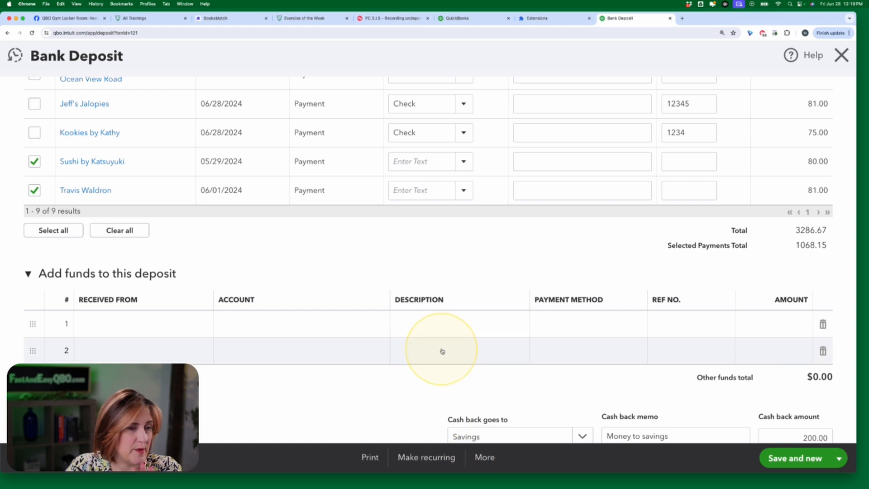
pyautogui.scroll(8, 653, 272)
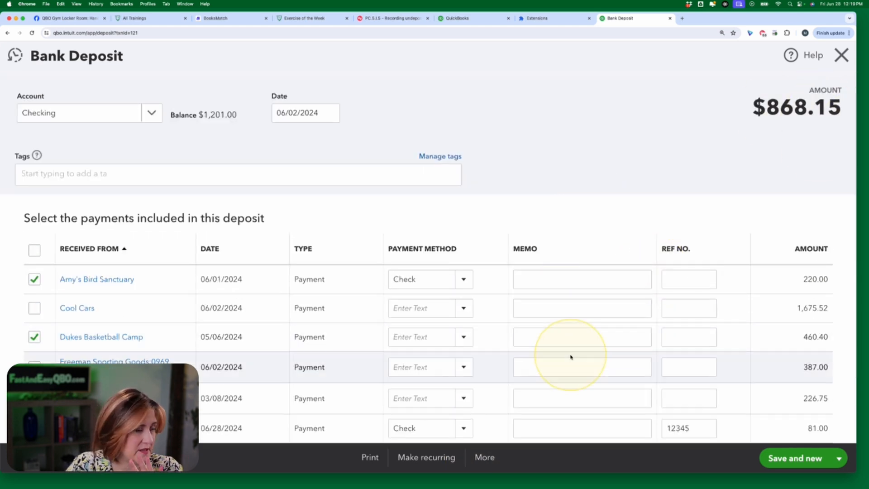
pyautogui.click(484, 457)
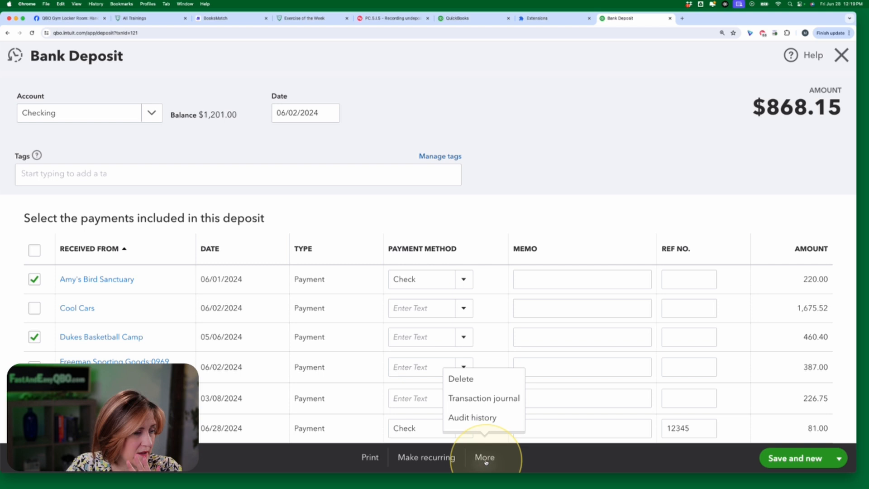
pyautogui.click(468, 375)
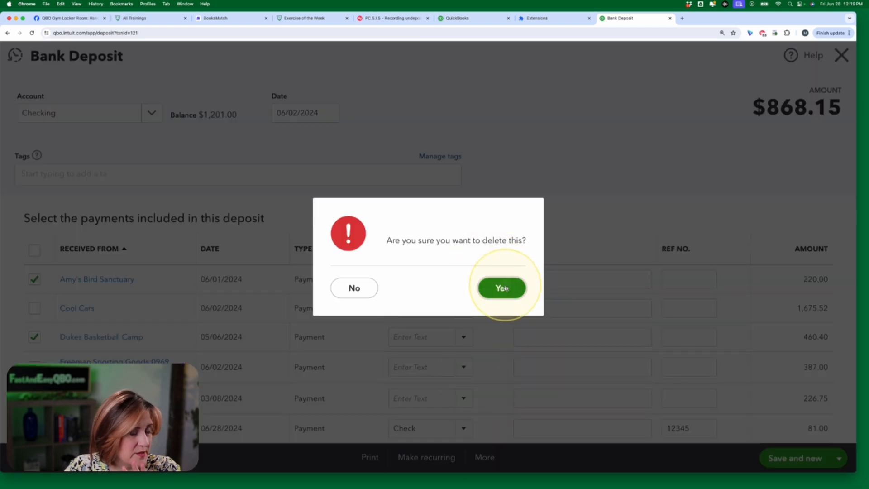
pyautogui.click(502, 287)
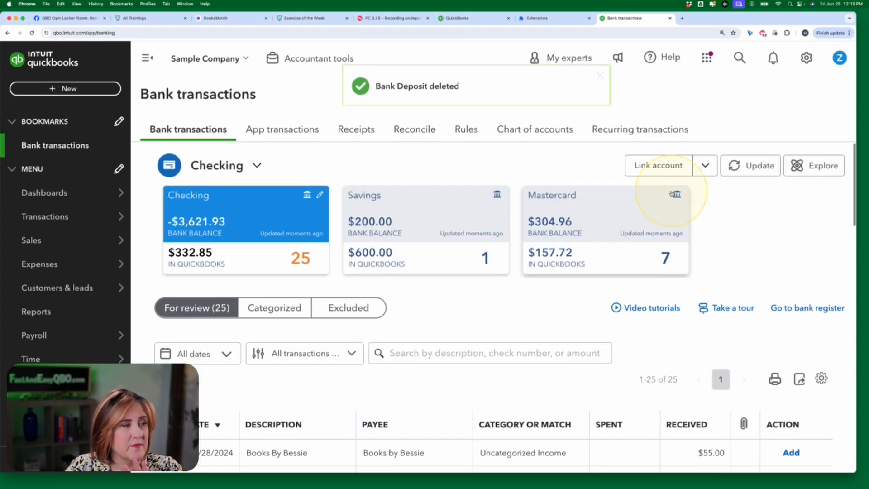
pyautogui.scroll(-5, 669, 335)
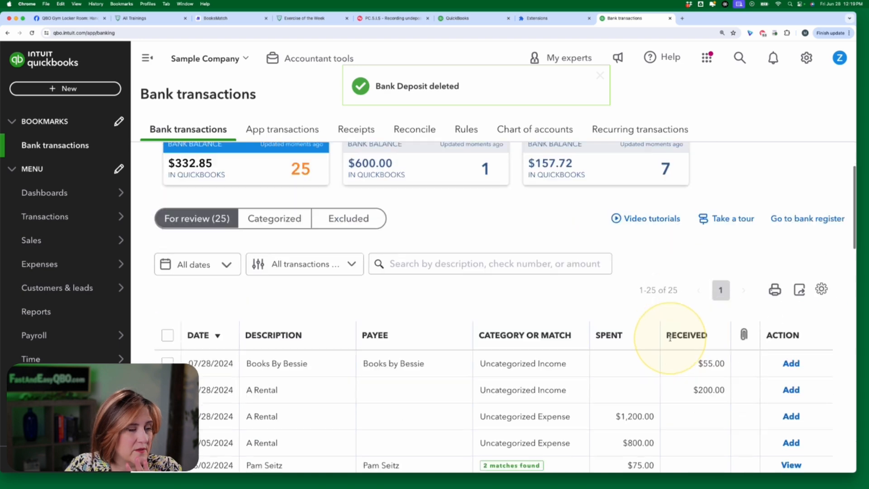
pyautogui.scroll(-2, 665, 336)
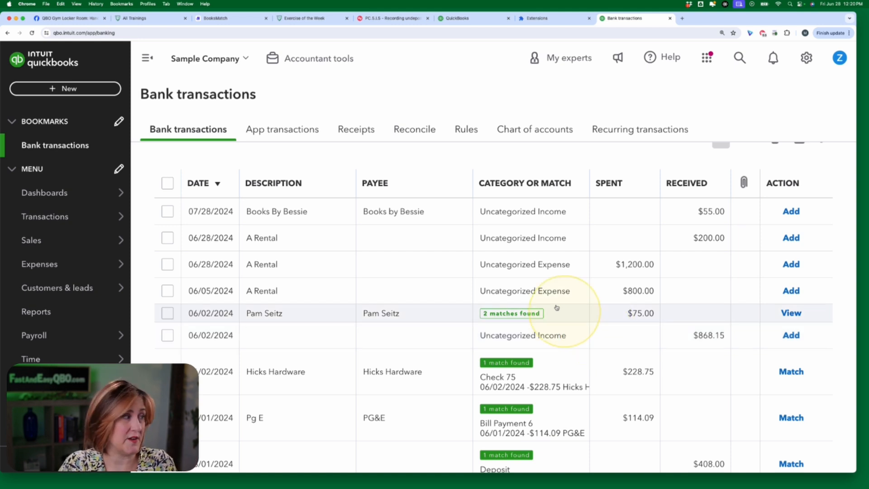
# - Start a new bank deposit, review the payments available to include, and leave without saving
pyautogui.click(69, 89)
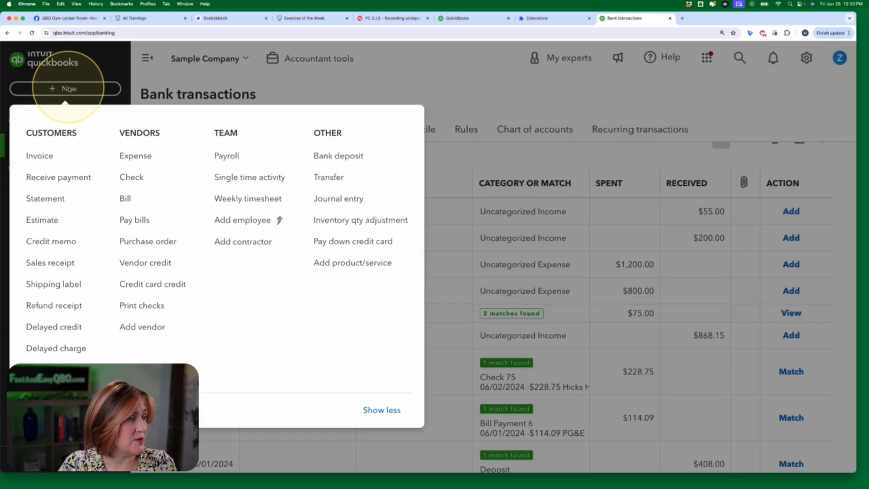
pyautogui.click(353, 161)
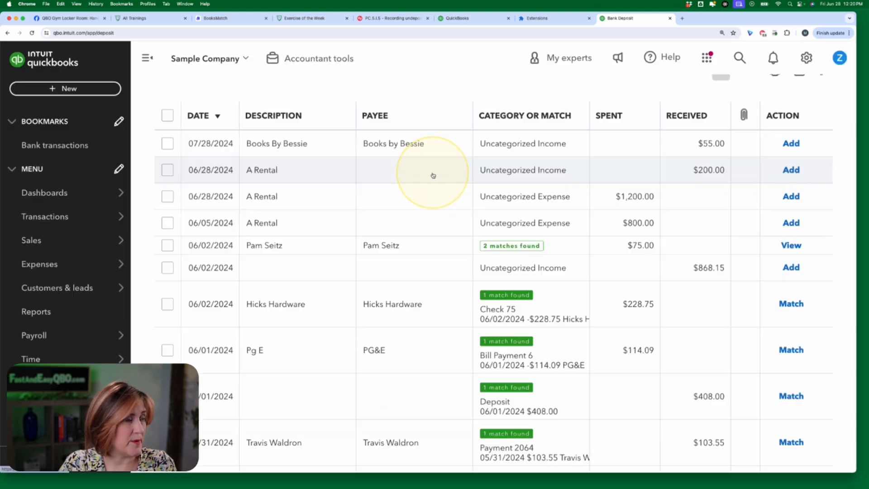
pyautogui.scroll(-2, 354, 311)
pyautogui.scroll(-3, 354, 312)
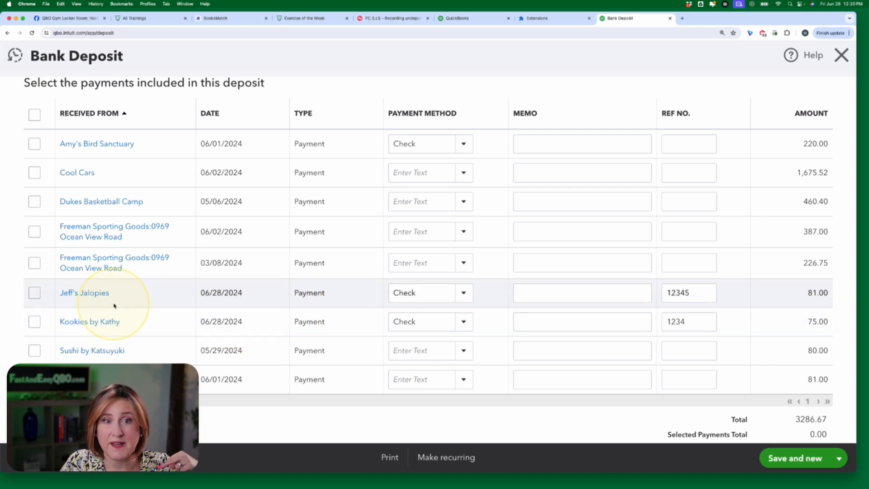
pyautogui.scroll(-1, 91, 190)
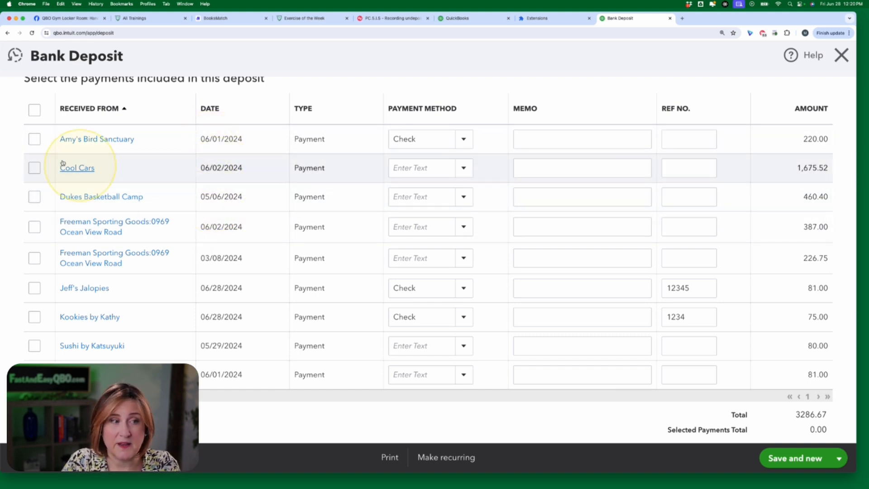
pyautogui.click(840, 56)
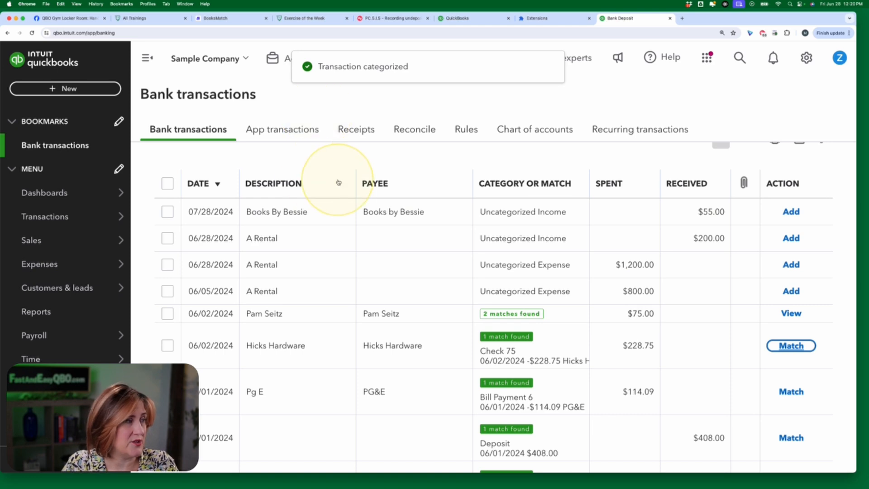
# - Undo the categorization of the 06/02/2024 bank transaction of $868.15 from the categorized Checking entries
pyautogui.scroll(3, 339, 183)
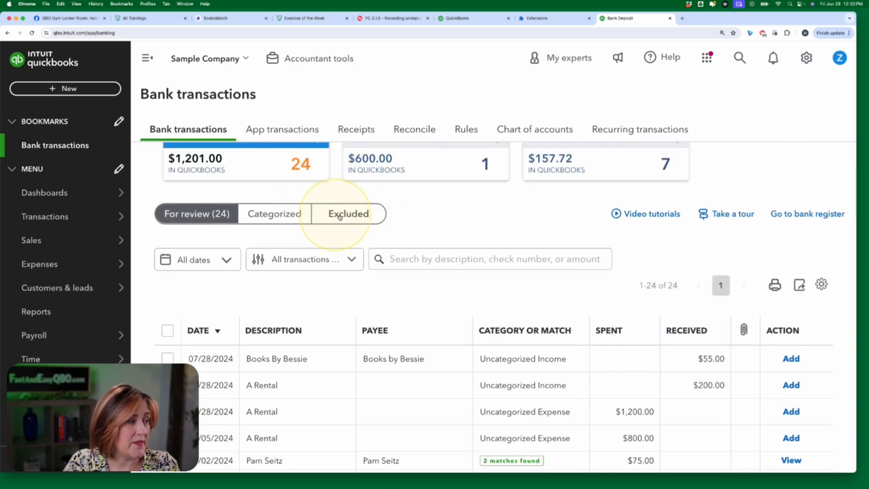
pyautogui.click(294, 213)
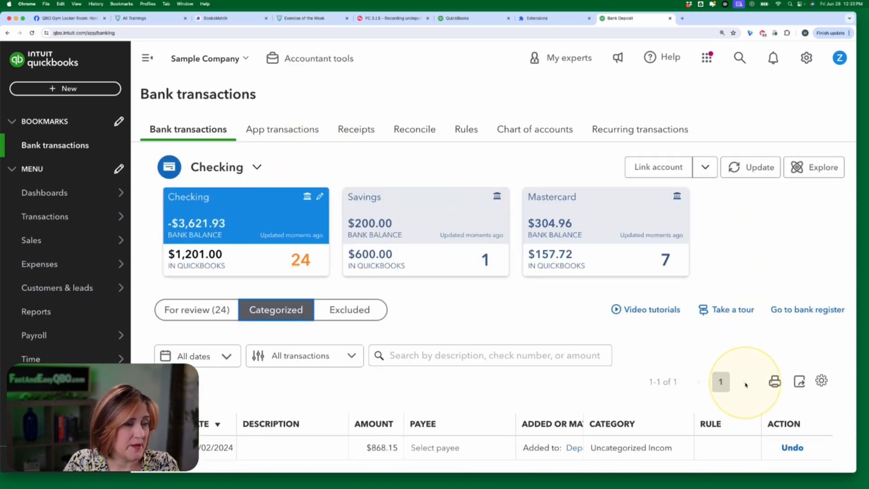
pyautogui.click(792, 447)
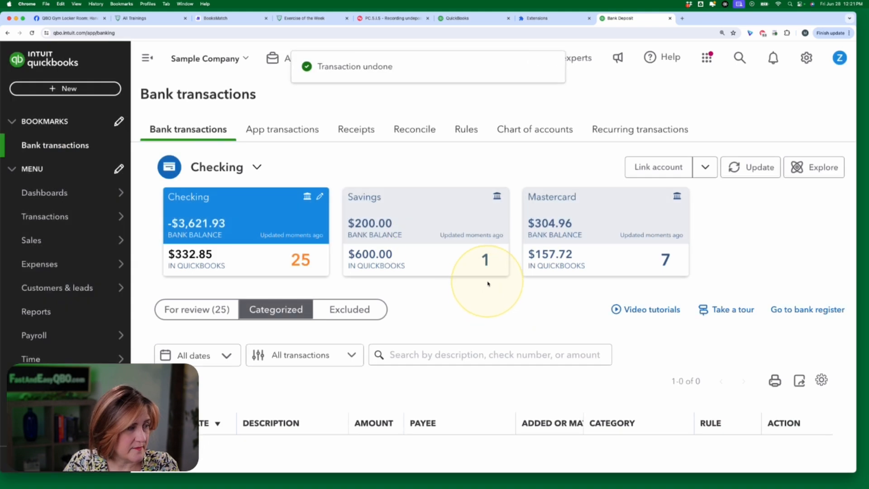
pyautogui.scroll(-2, 492, 296)
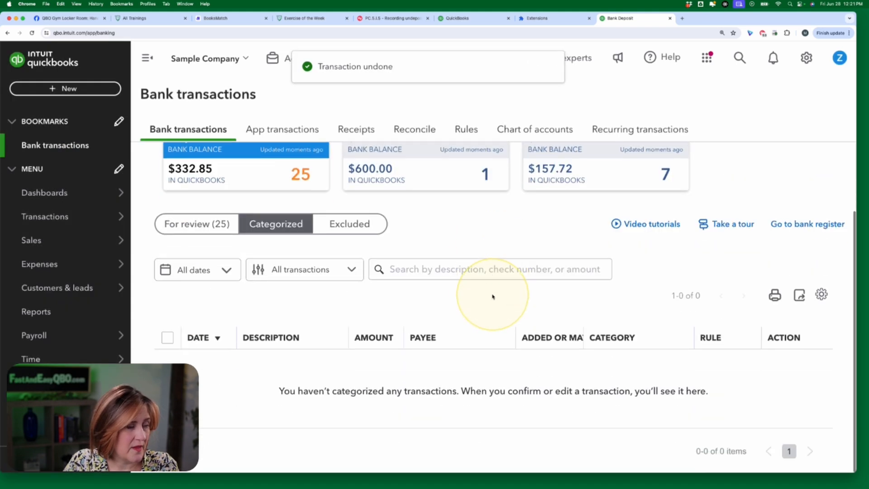
# - Return to the Checking entries awaiting review and expand the 06/02/2024 transaction of $868.15
pyautogui.click(196, 223)
pyautogui.scroll(-6, 452, 285)
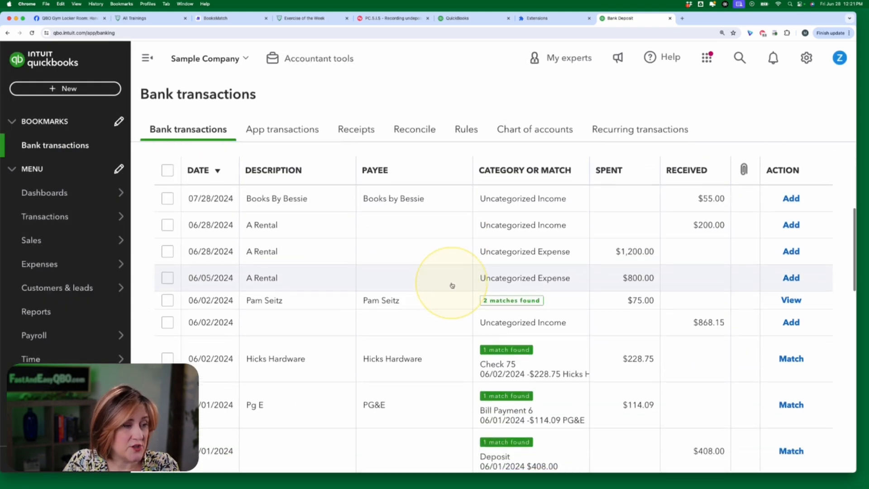
pyautogui.click(584, 330)
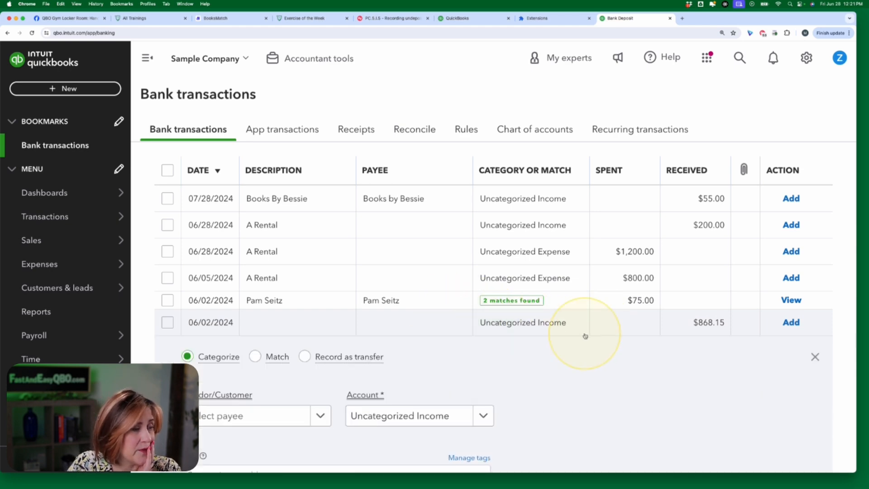
pyautogui.scroll(-3, 498, 285)
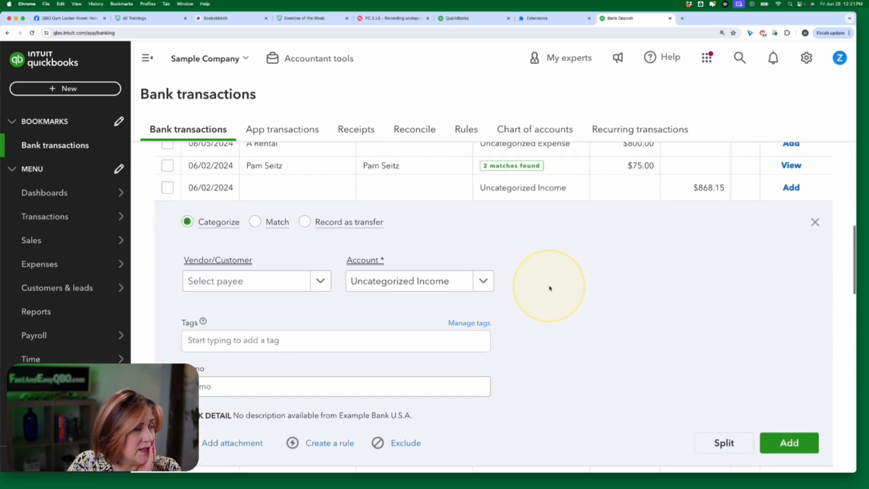
pyautogui.scroll(1, 549, 288)
# - Set the account of the expanded $868.15 transaction to Accounts Receivable (A/R)
pyautogui.click(484, 302)
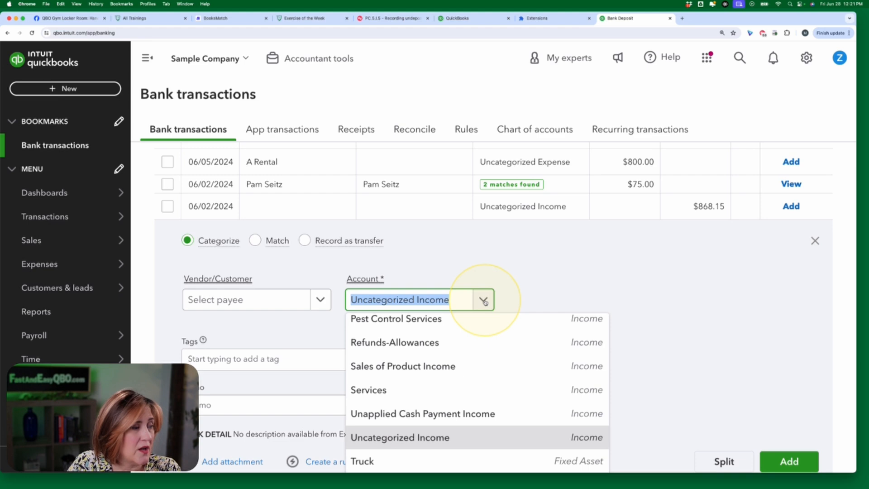
pyautogui.write('account')
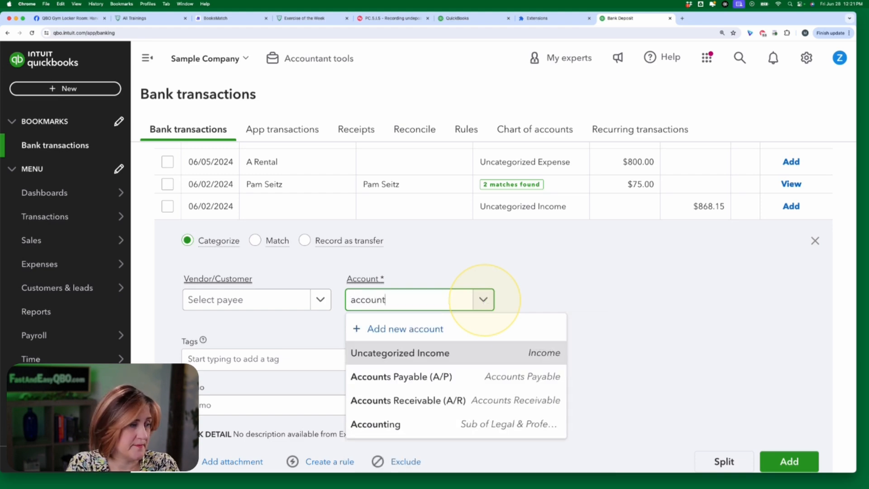
pyautogui.click(524, 400)
pyautogui.click(713, 315)
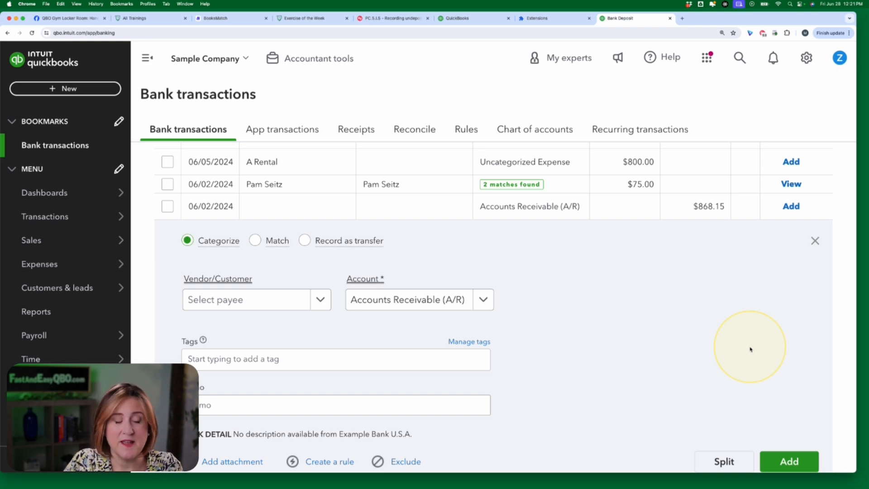
# - Change the account of the $868.15 transaction to Sales of Product Income
pyautogui.click(447, 301)
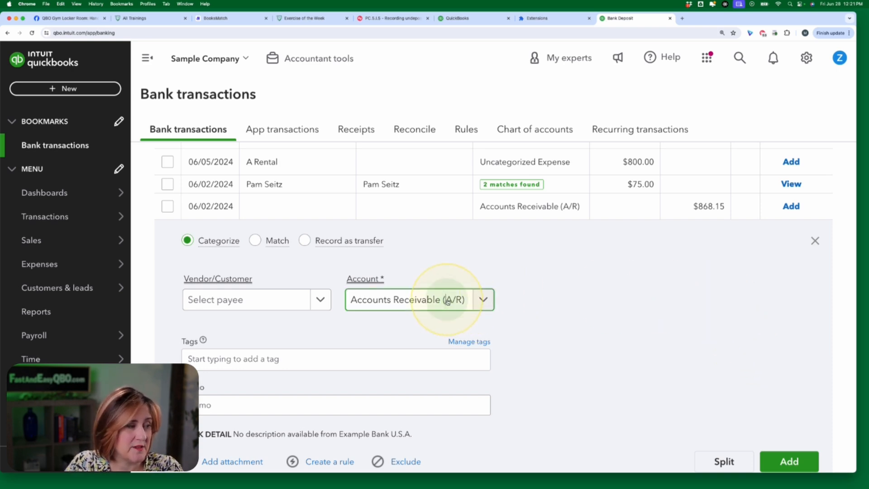
pyautogui.write('sales')
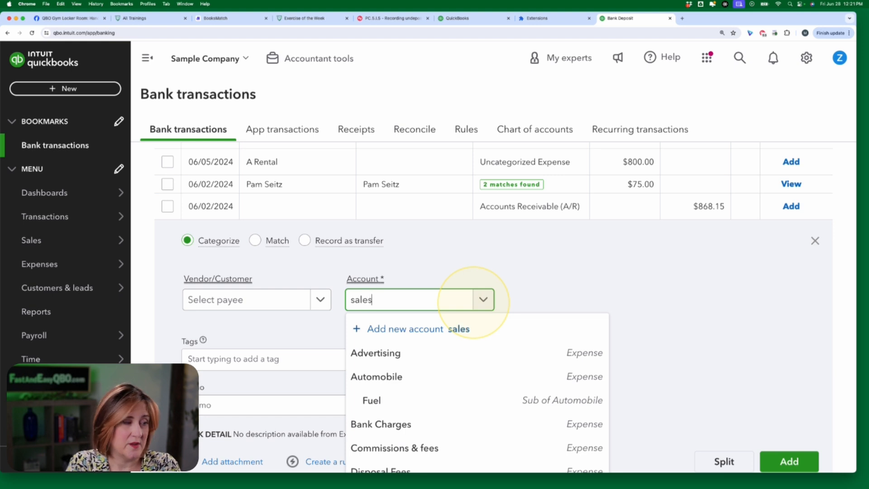
pyautogui.click(463, 348)
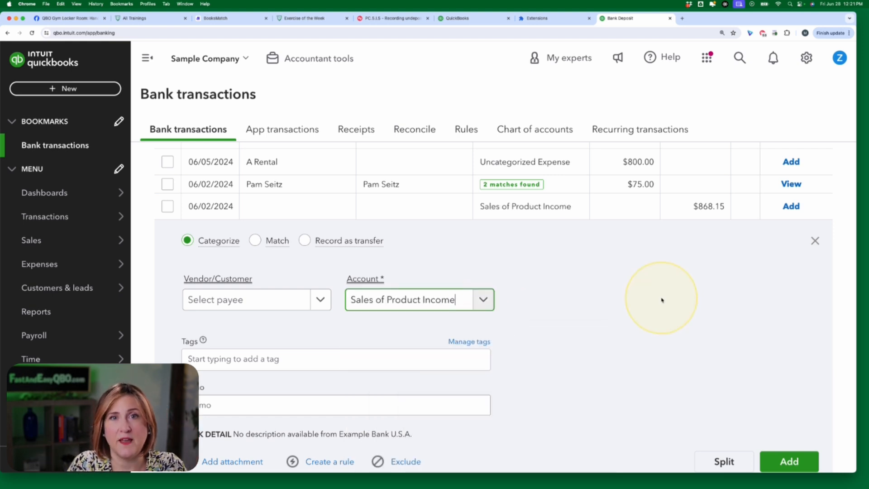
pyautogui.scroll(-1, 702, 342)
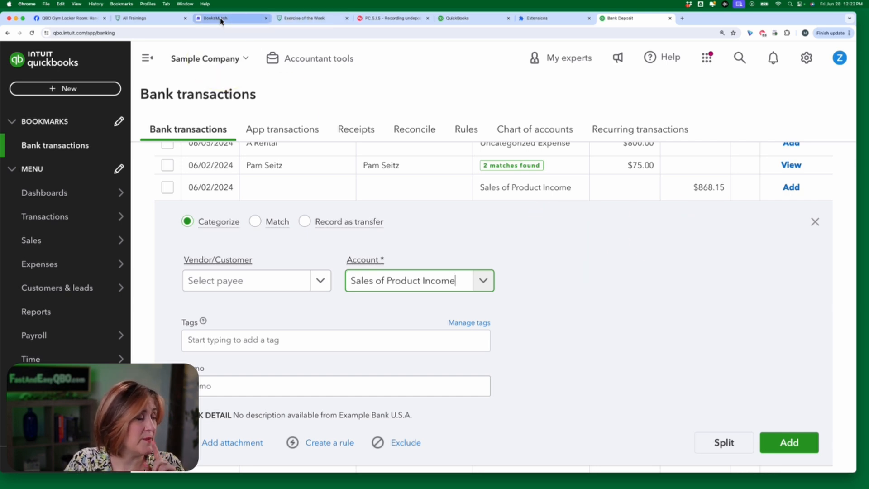
# - Switch to the Exercise of the Week page and look over exercise 24.W26 and its sample marketing post on undeposited funds
pyautogui.click(299, 18)
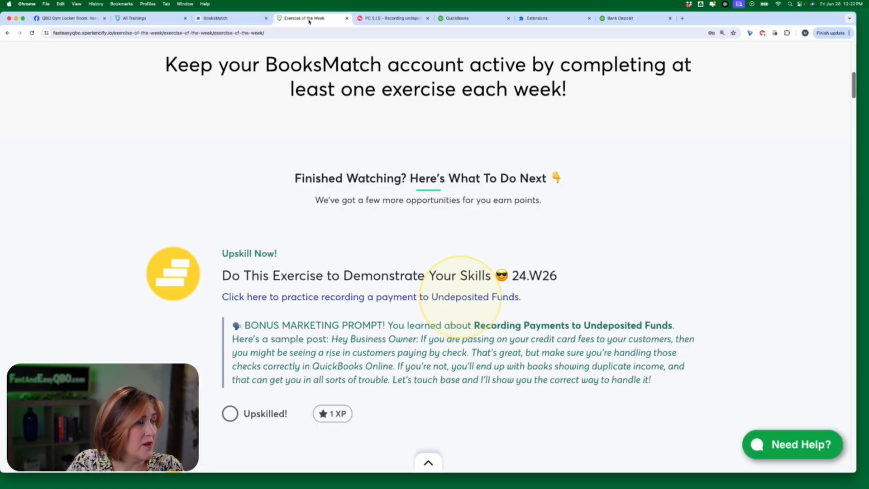
pyautogui.scroll(-3, 687, 297)
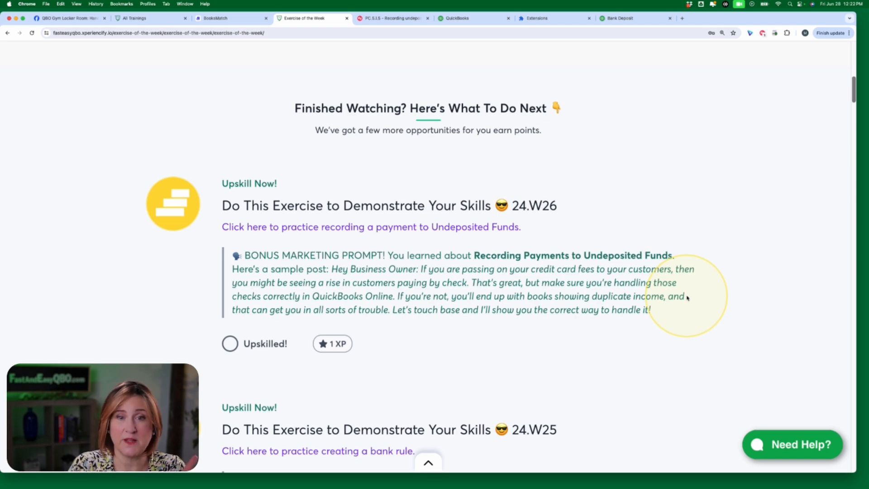
pyautogui.scroll(-2, 695, 301)
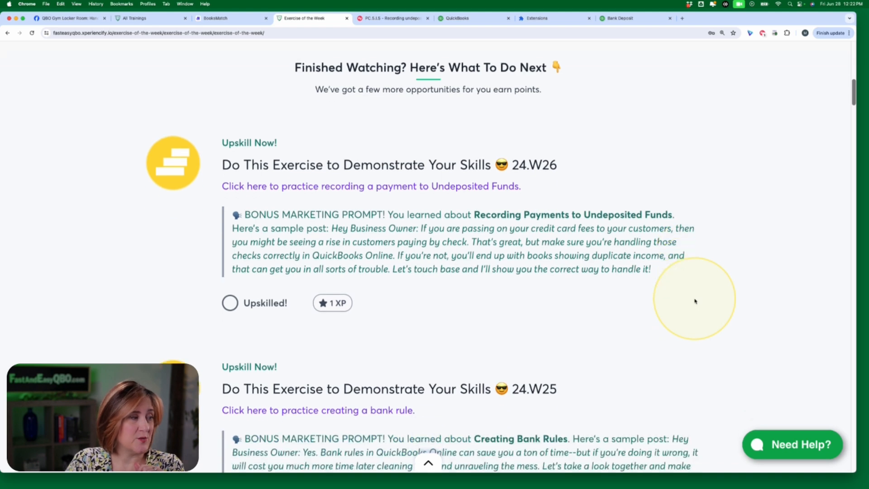